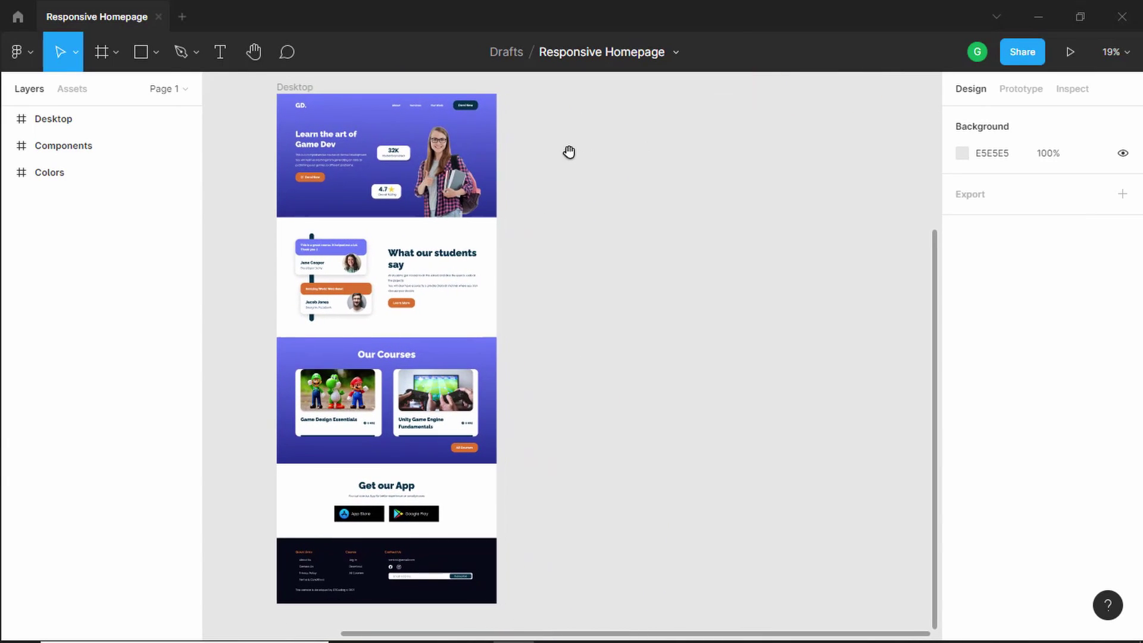
Add a new frame beside the Desktop design using the iPad Pro 11" preset size, 834×1194
left_click(100, 50)
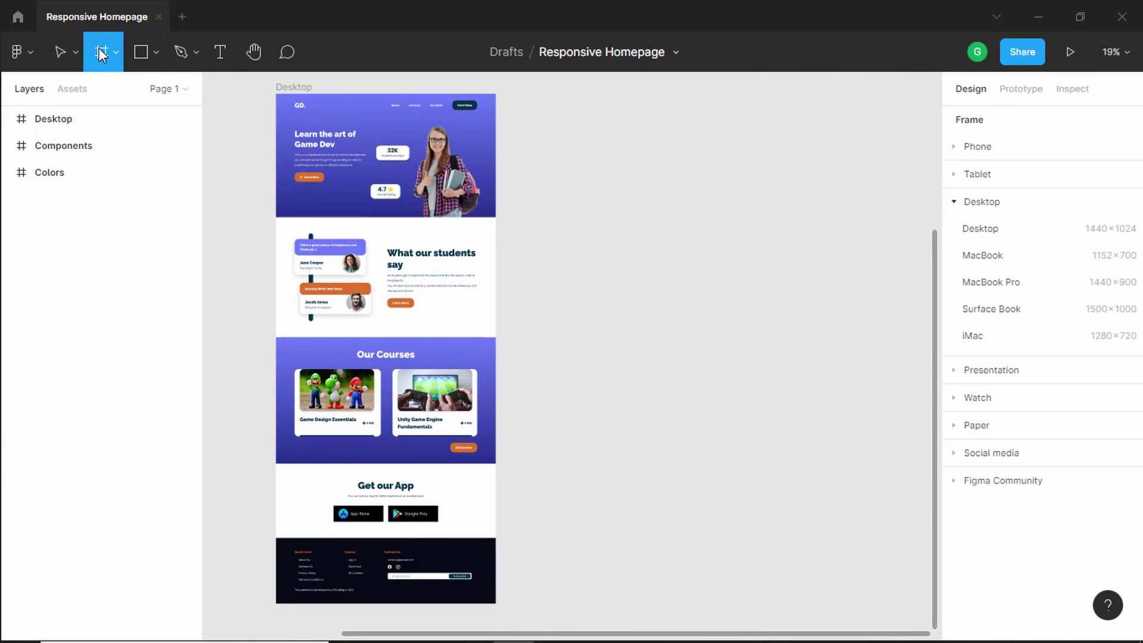
left_click(712, 115)
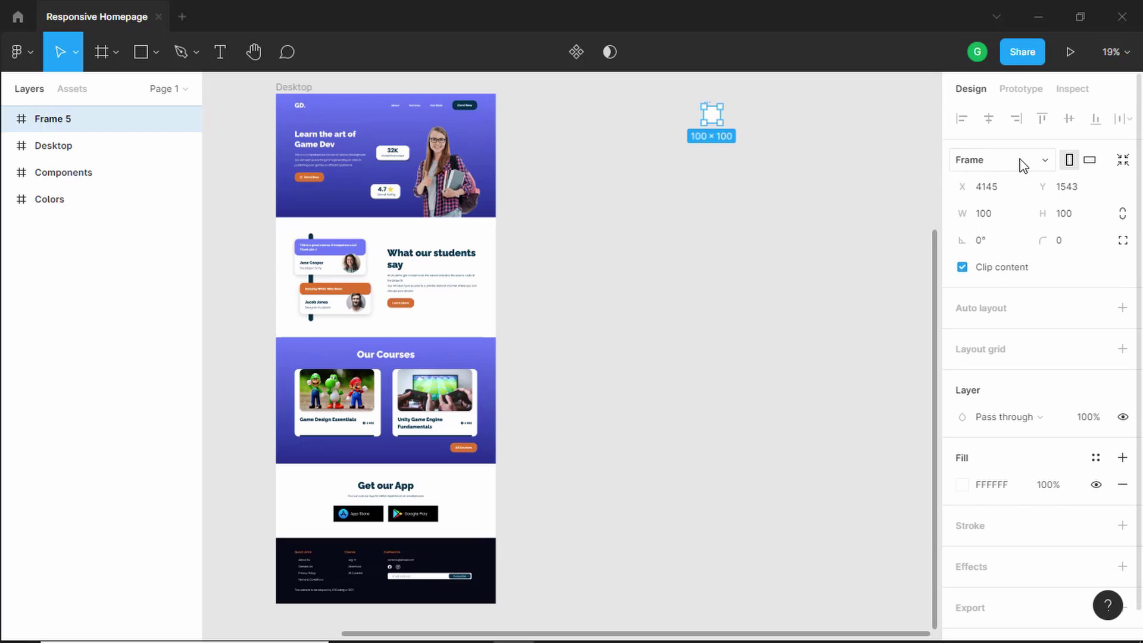
left_click(1045, 165)
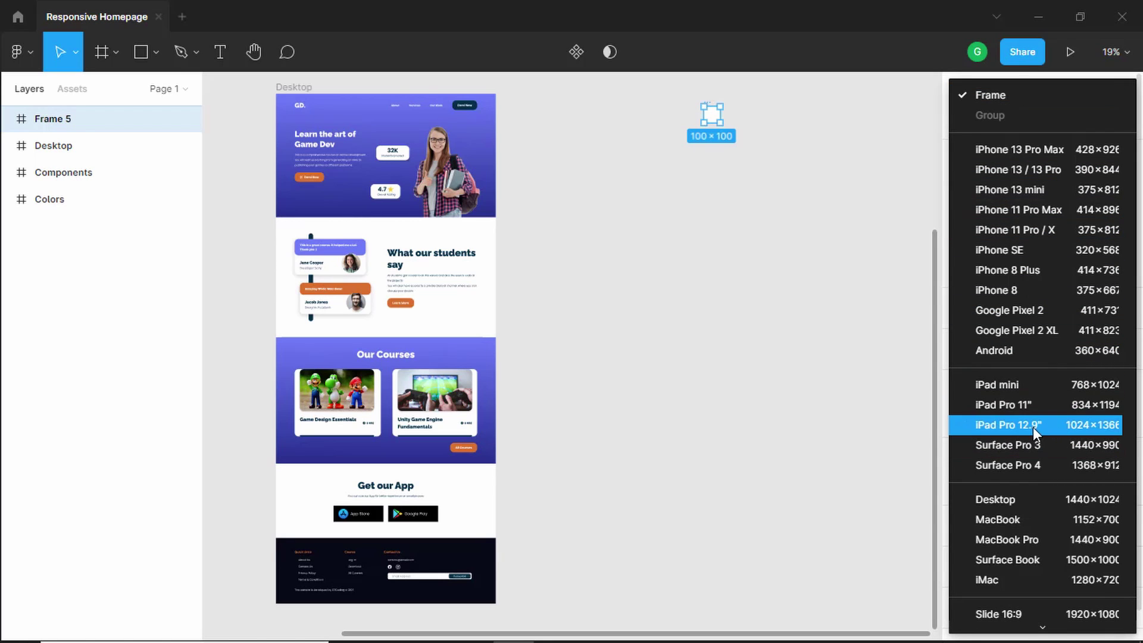
left_click(1055, 402)
key("shift+1")
Rename the new frame Tablet and move it farther away from the Desktop frame
double_click(53, 118)
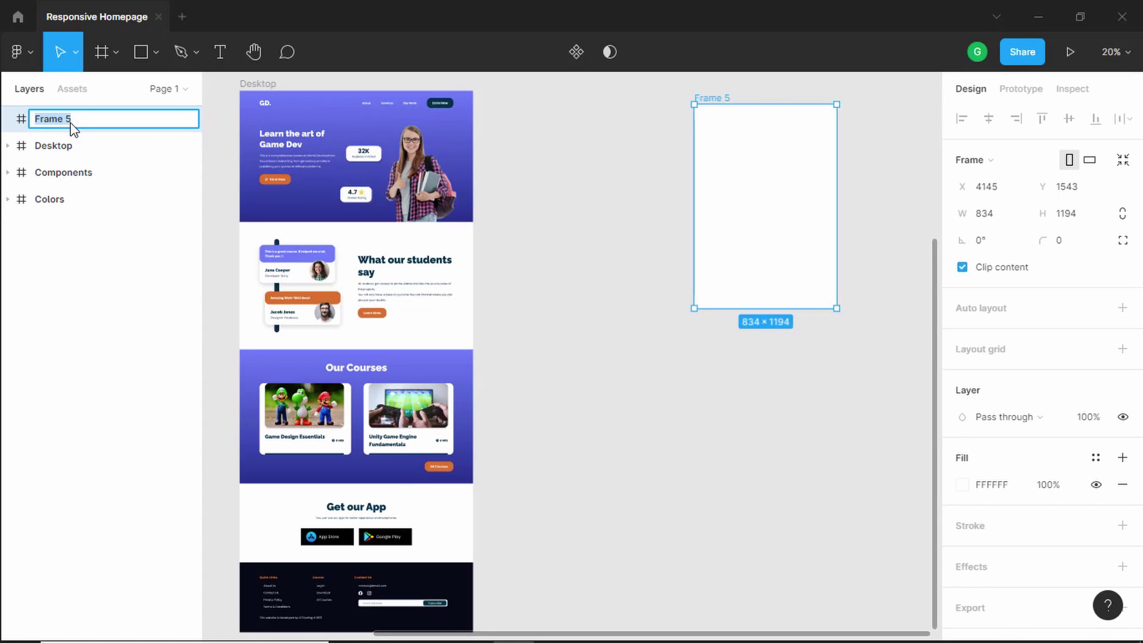
type("Tablet")
key("Return")
left_click_drag(715, 127, 767, 123)
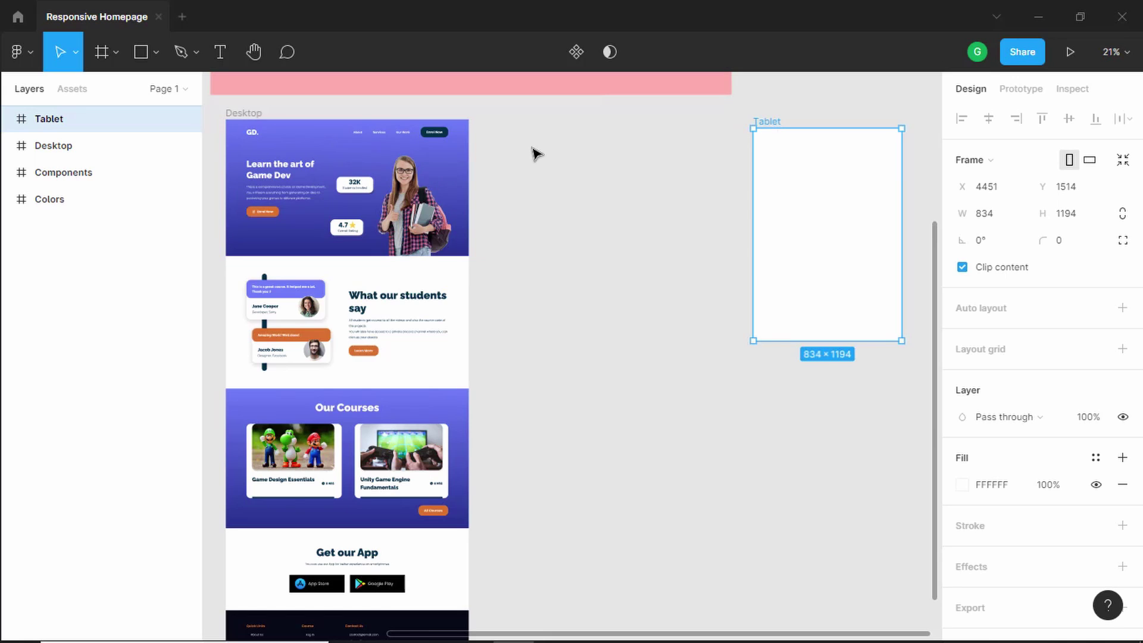
Duplicate the Desktop frame's Hero Section and place the copy between the Desktop and Tablet frames
left_click(9, 148)
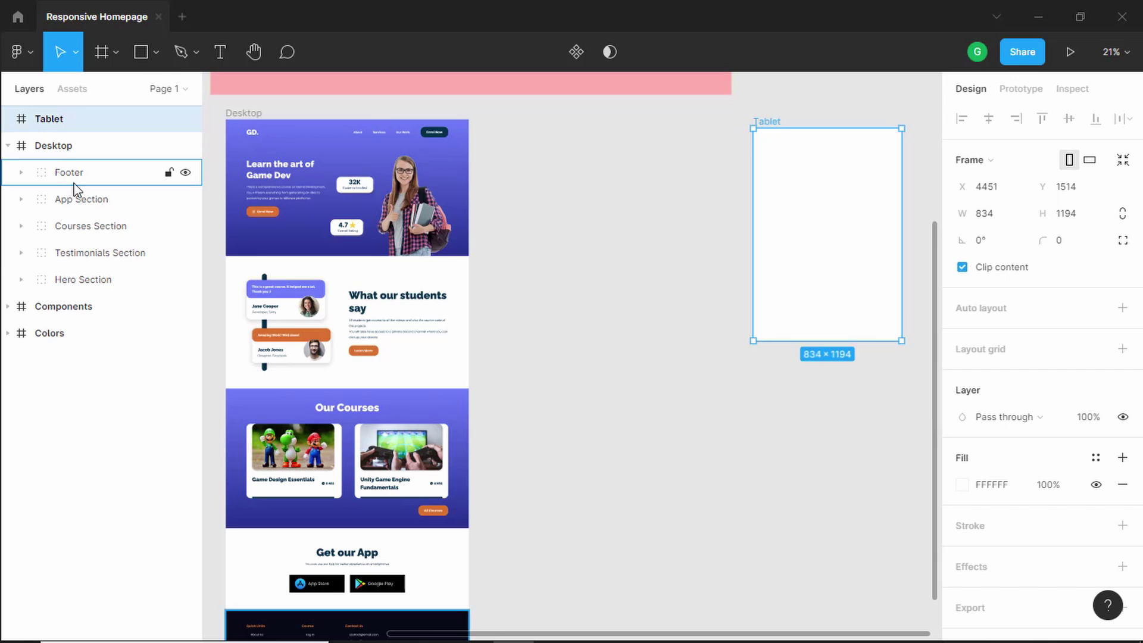
left_click(87, 280)
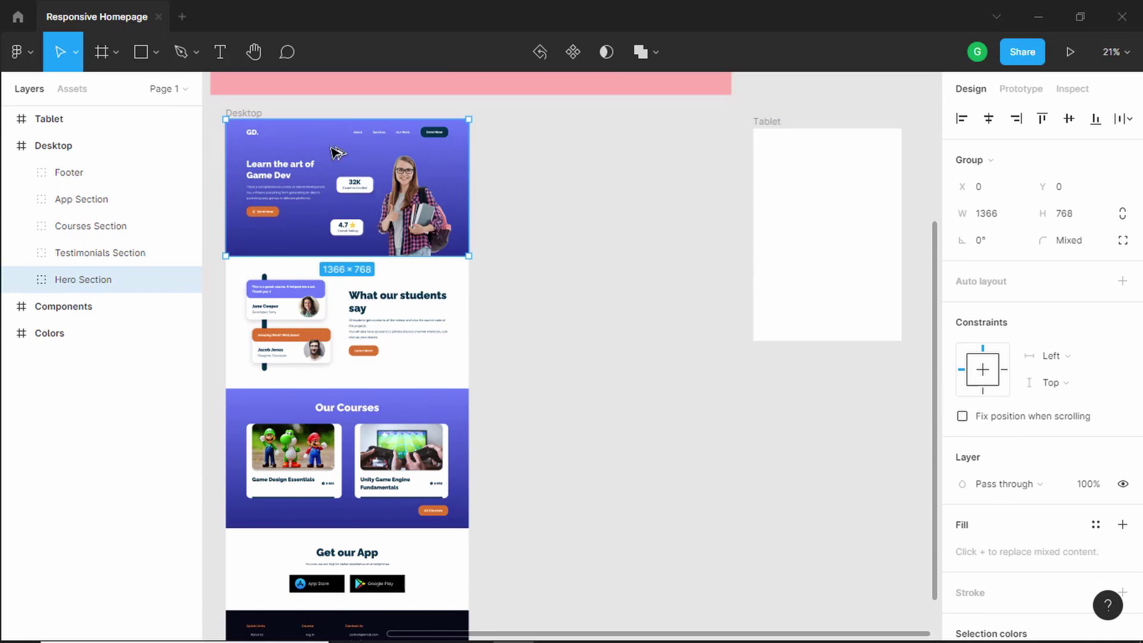
left_click_drag(310, 155, 572, 168)
scroll(667, 217, "down", 1)
scroll(845, 208, "up", 3)
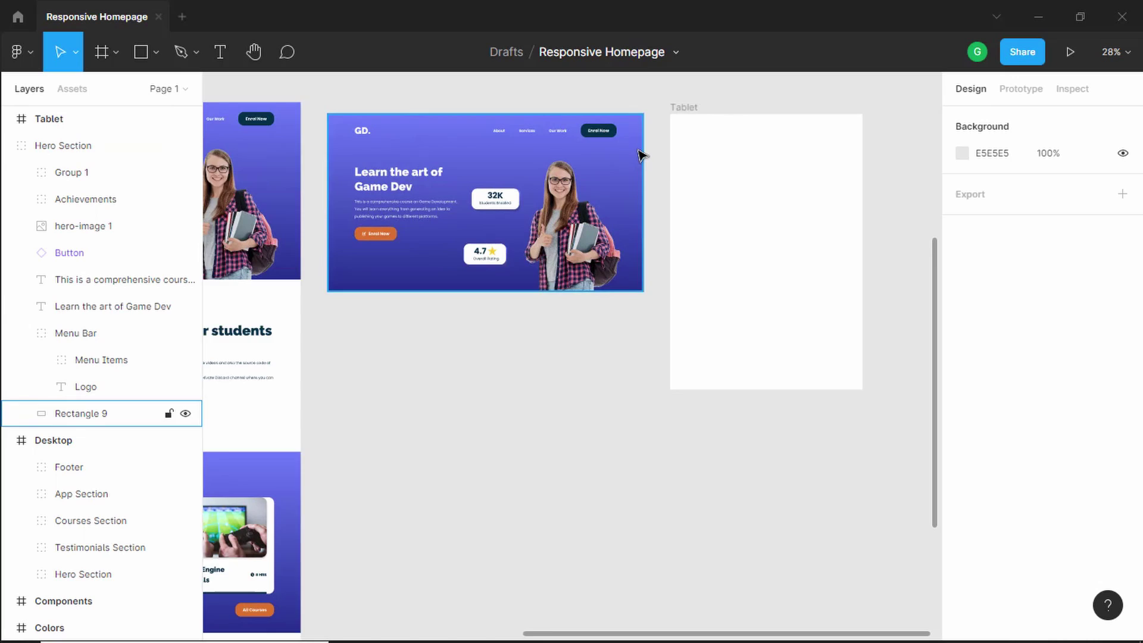
scroll(637, 150, "up", 1)
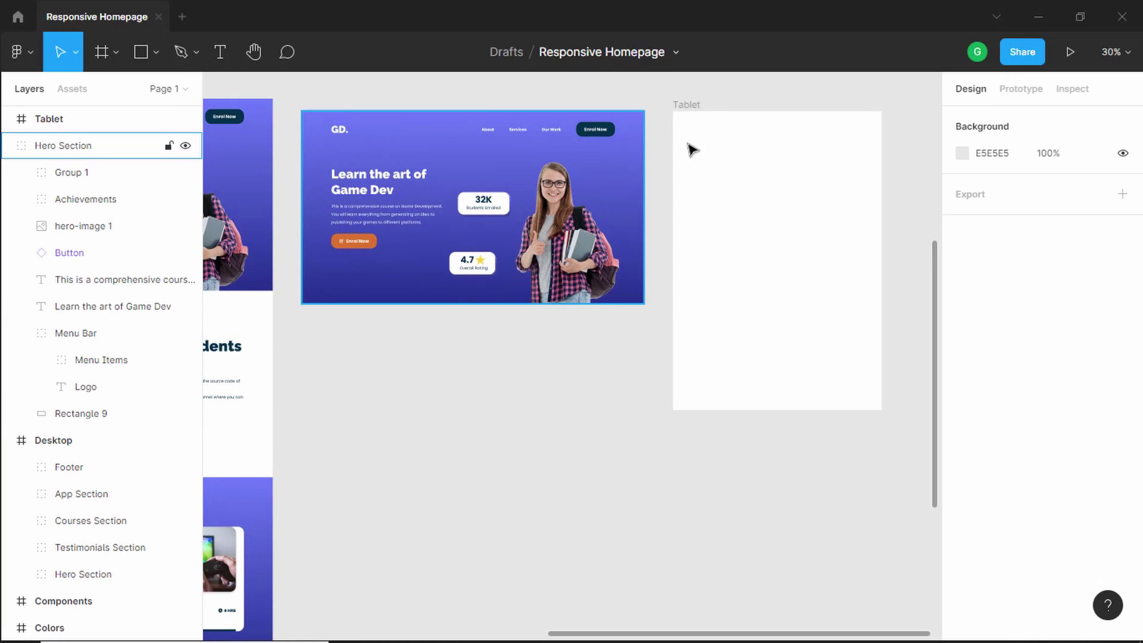
Copy the Menu Items group from the duplicated hero section into the upper part of the Tablet frame
double_click(595, 133)
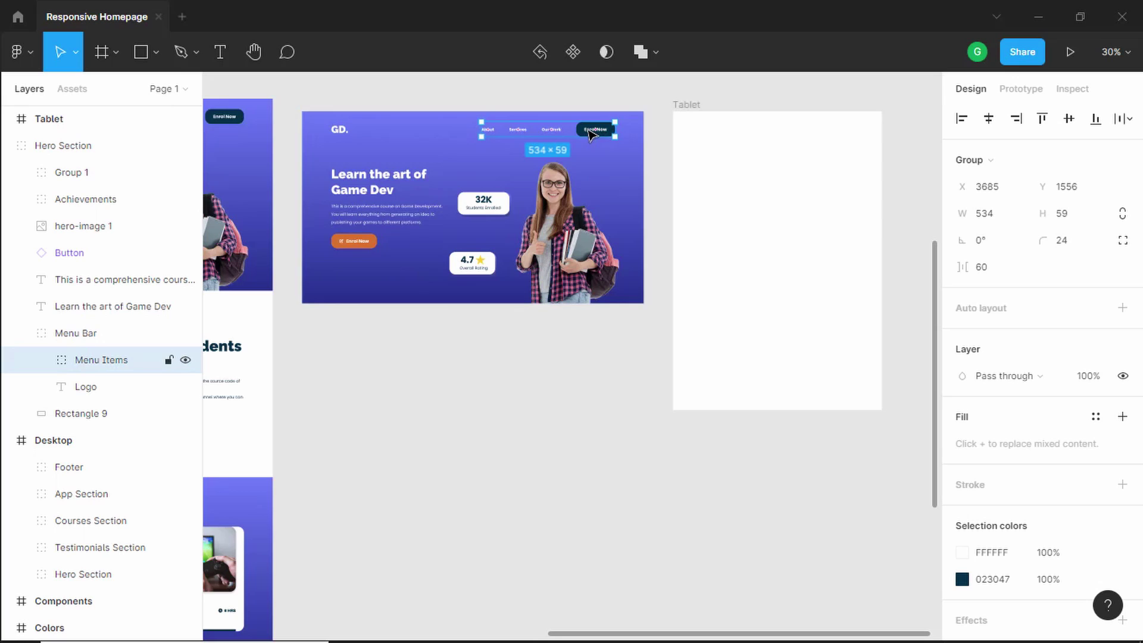
left_click(712, 159)
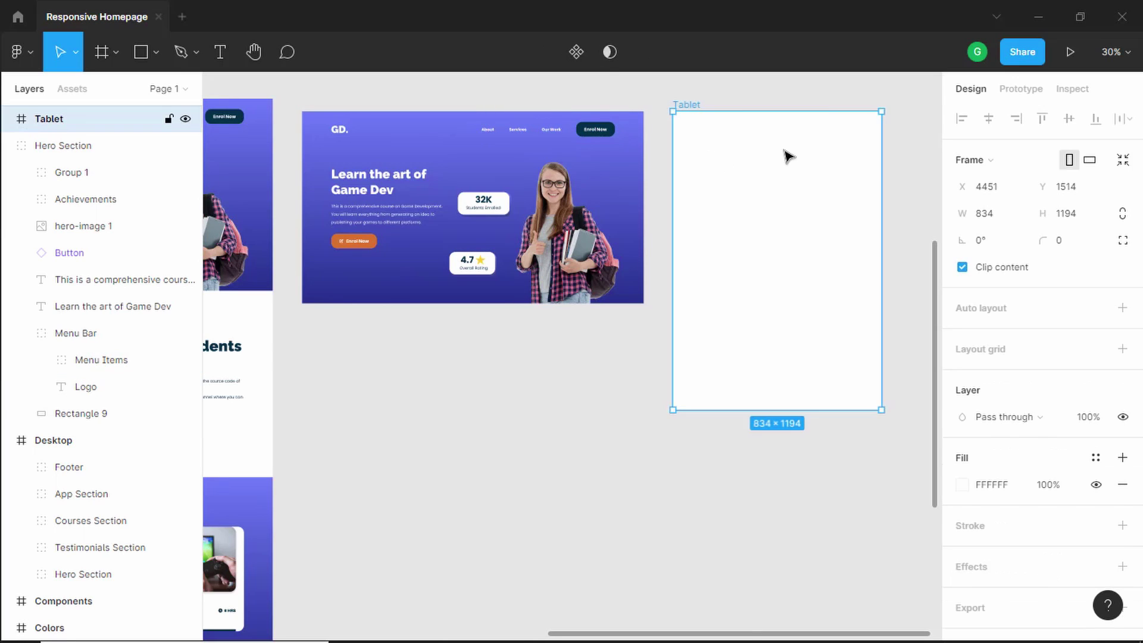
key("ctrl+v")
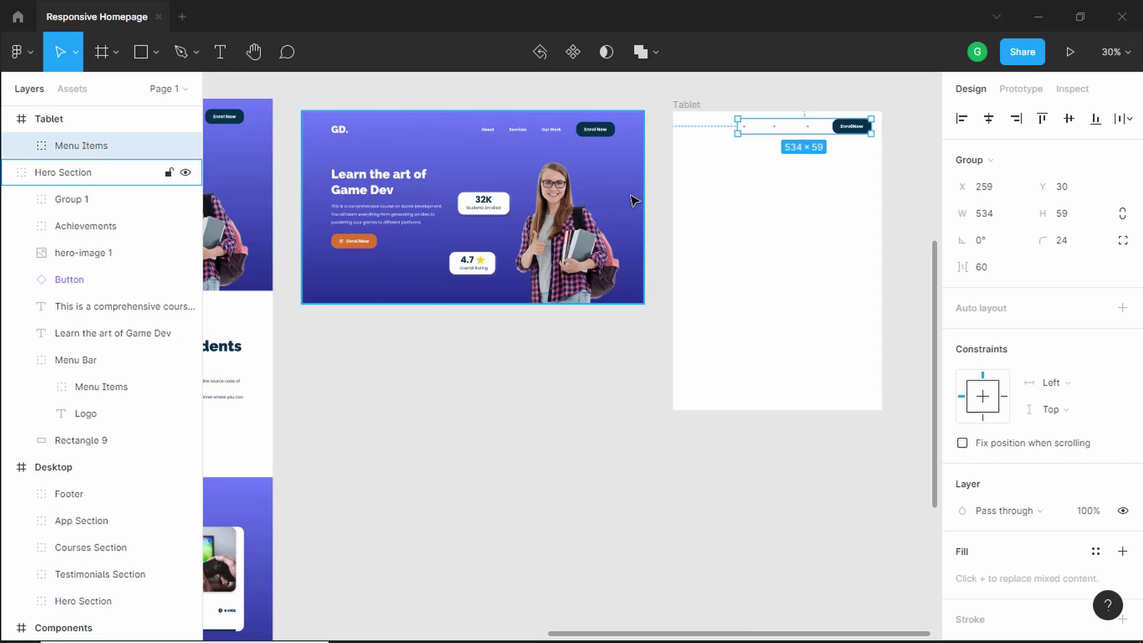
Copy the hero's gradient rectangle into the Tablet frame, fit it to the full 834×1194 frame, and place it behind the menu items
double_click(635, 201)
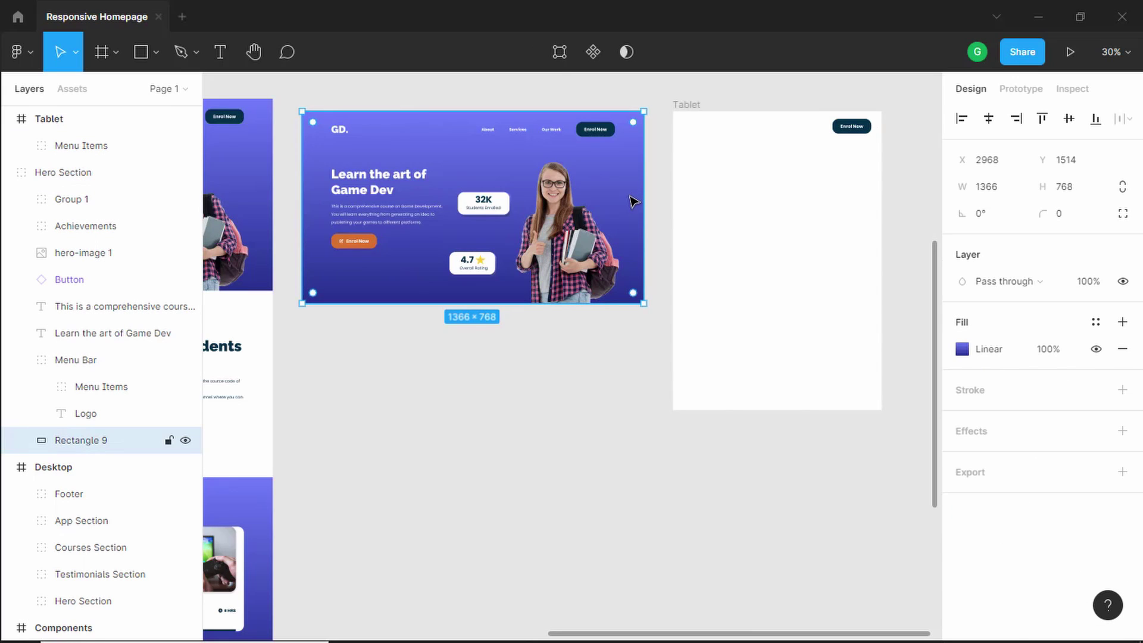
left_click(808, 224)
key("ctrl+v")
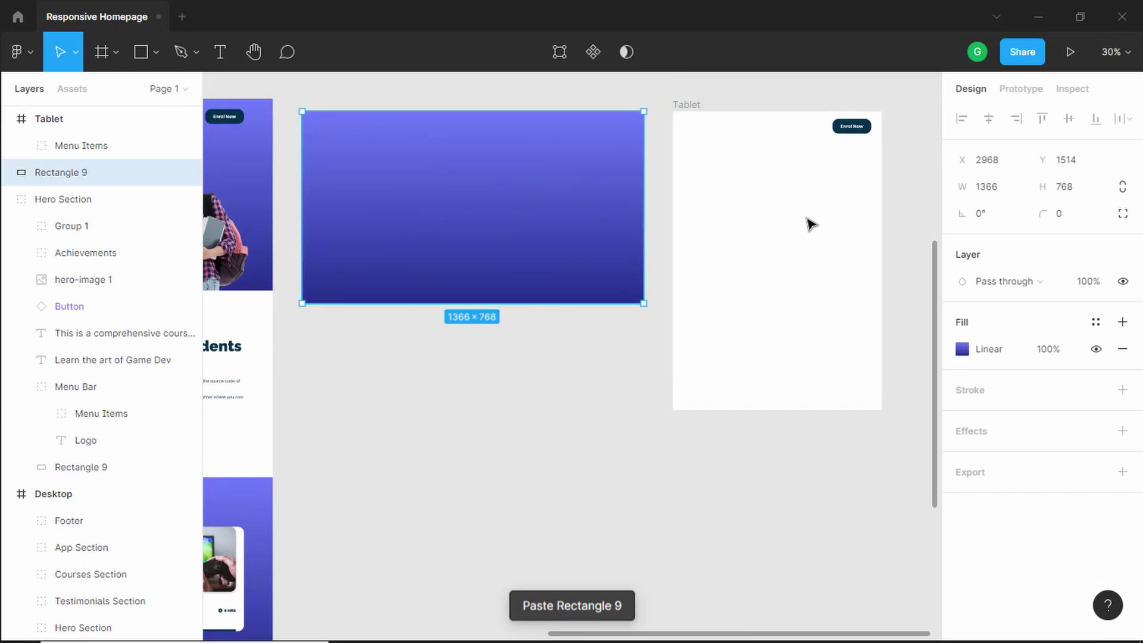
left_click_drag(548, 225, 792, 244)
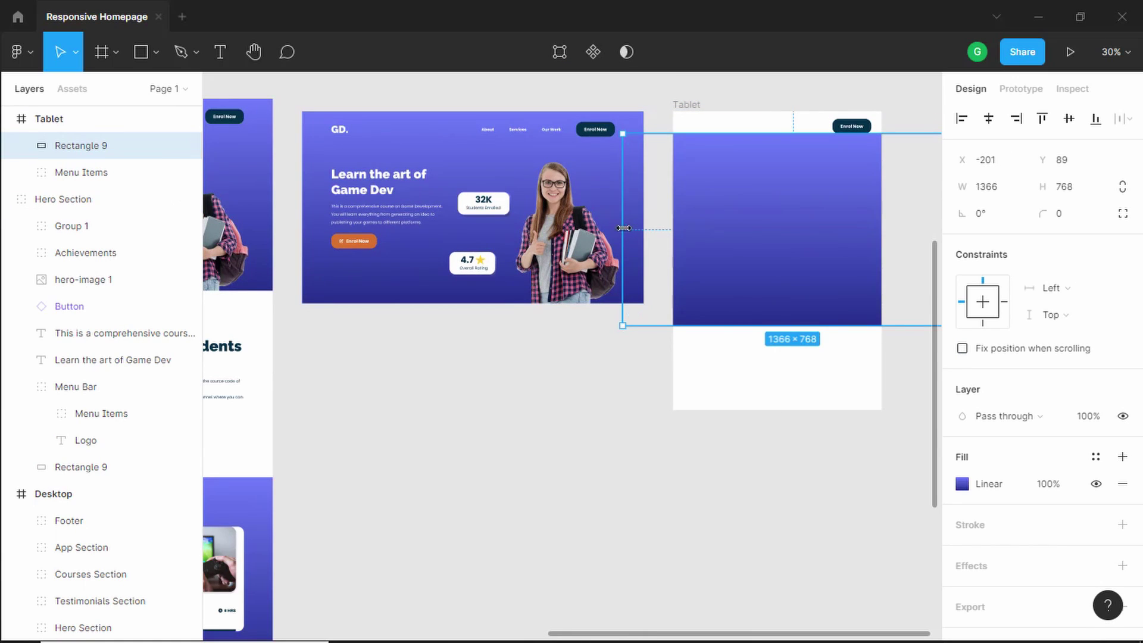
left_click_drag(623, 228, 672, 227)
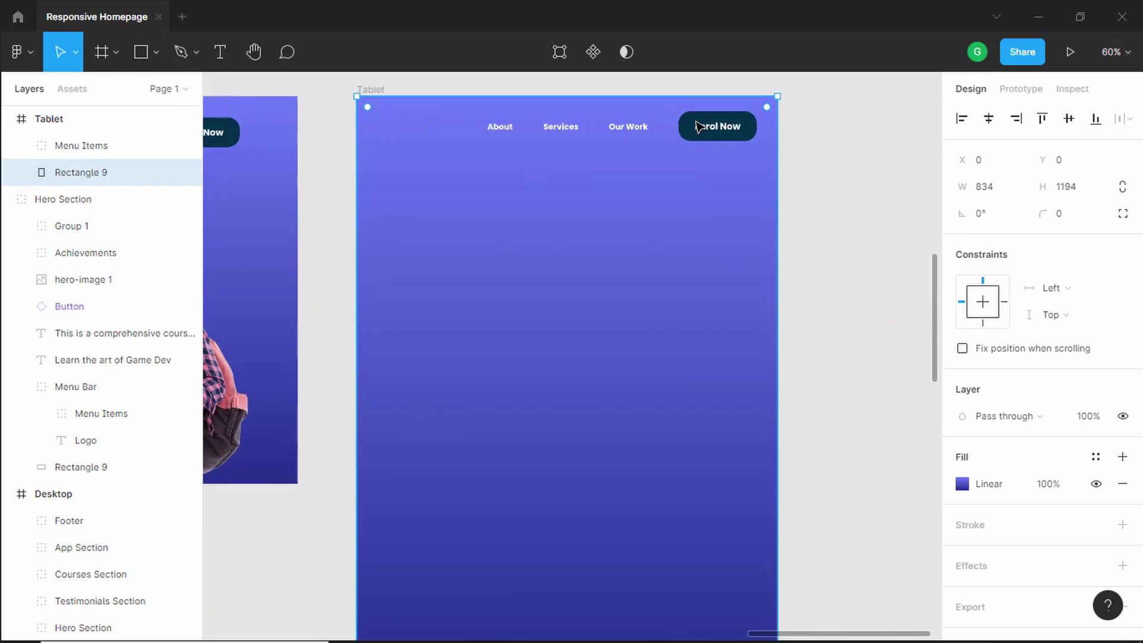
Copy the GD. logo text from the duplicated hero's menu bar into the Tablet frame's upper left area
scroll(699, 126, "up", 2)
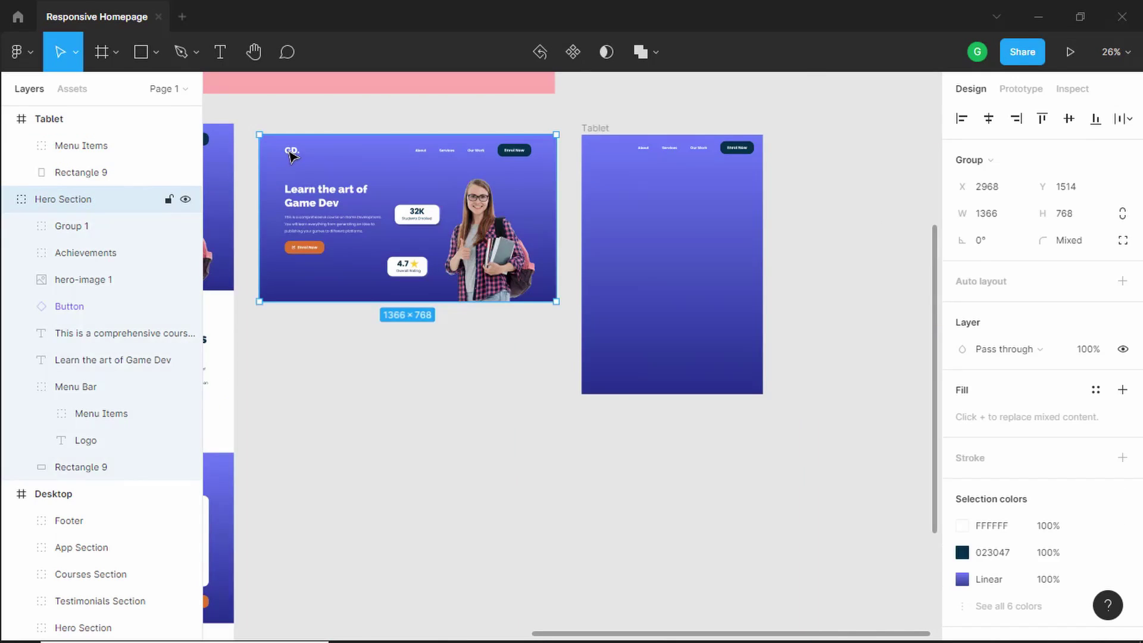
double_click(291, 155)
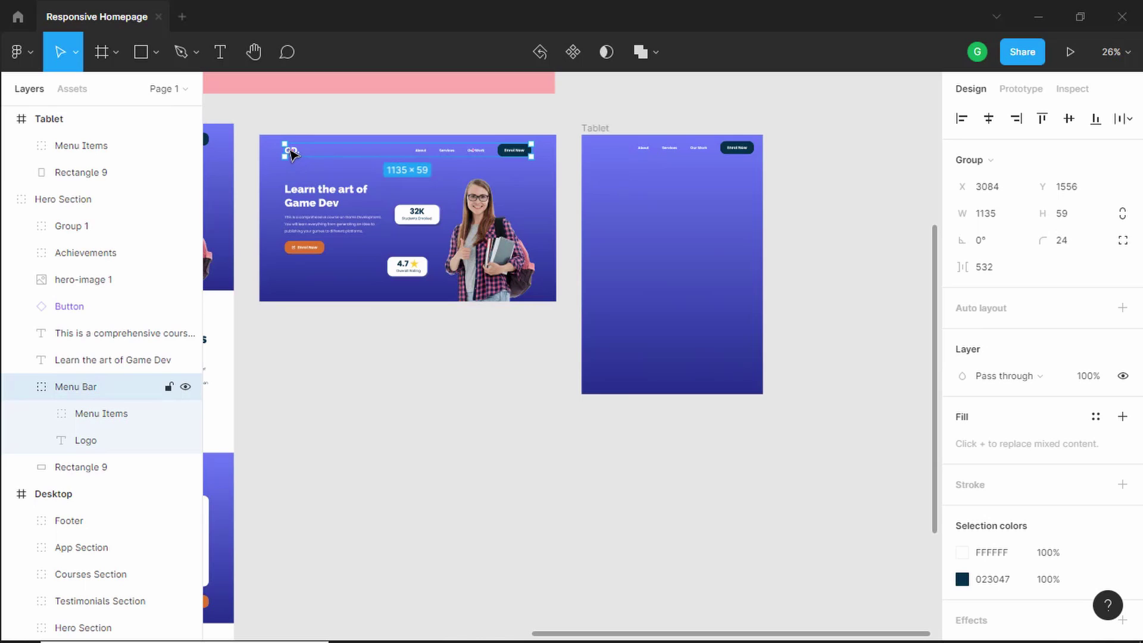
double_click(293, 154)
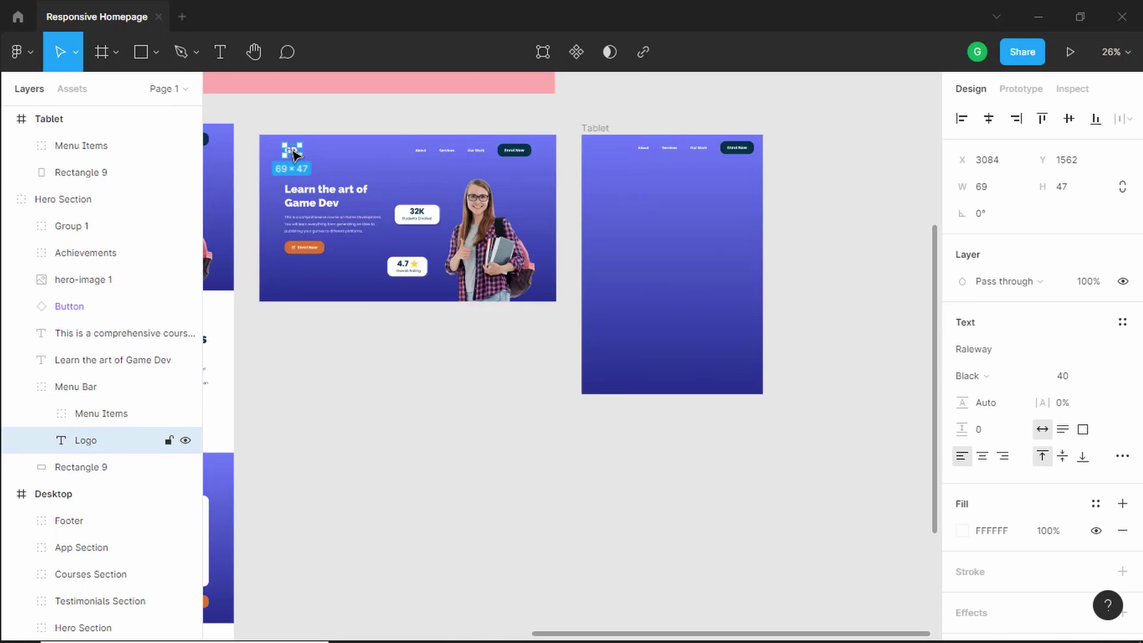
left_click_drag(291, 155, 608, 156)
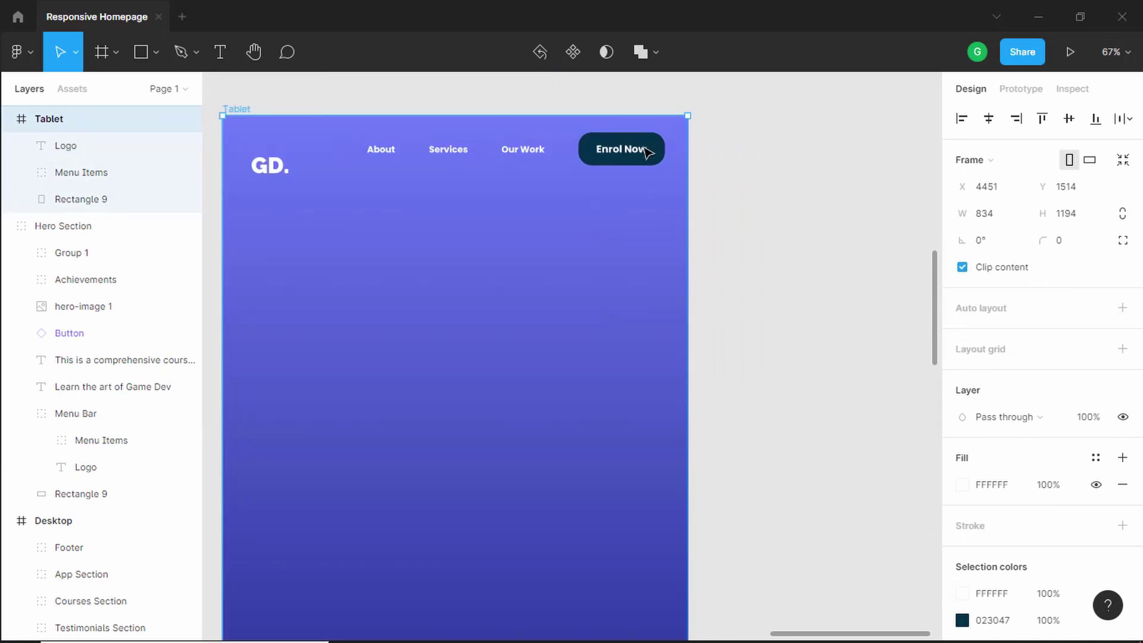
Switch the Enrol Now button in the Tablet menu to the Mobile platform variant
scroll(648, 154, "up", 4)
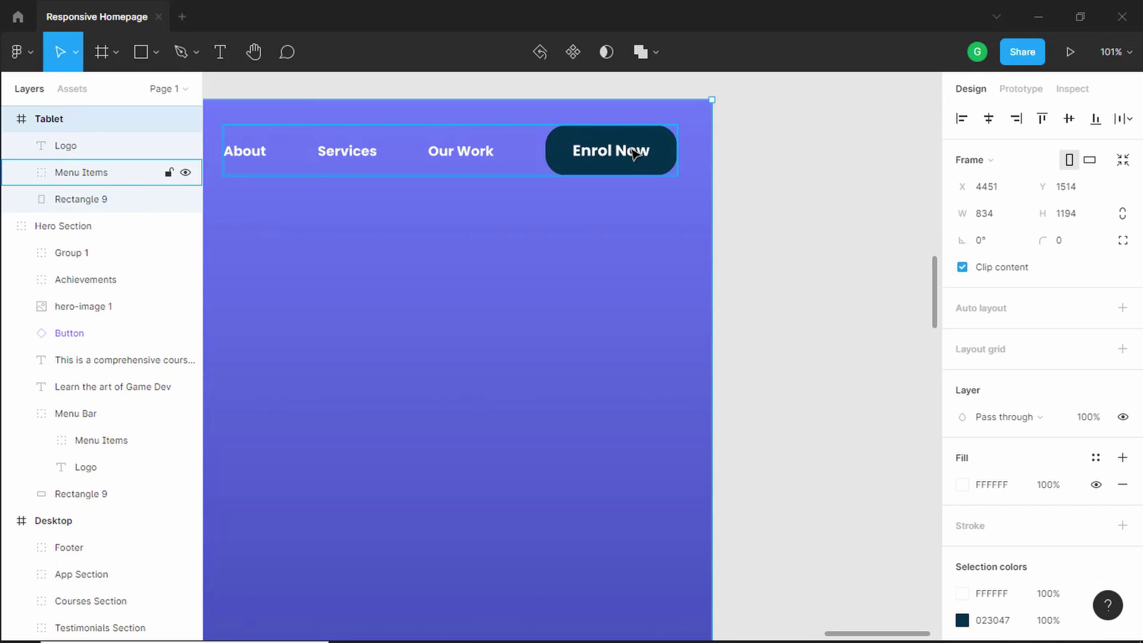
double_click(635, 155)
double_click(634, 155)
left_click(672, 156)
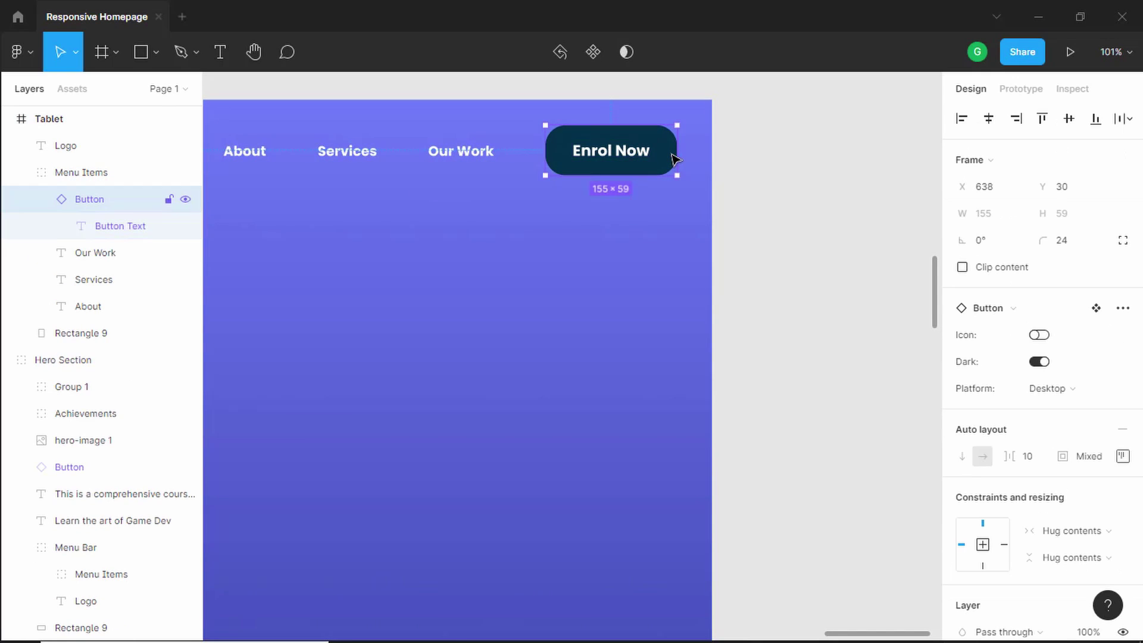
left_click(1081, 390)
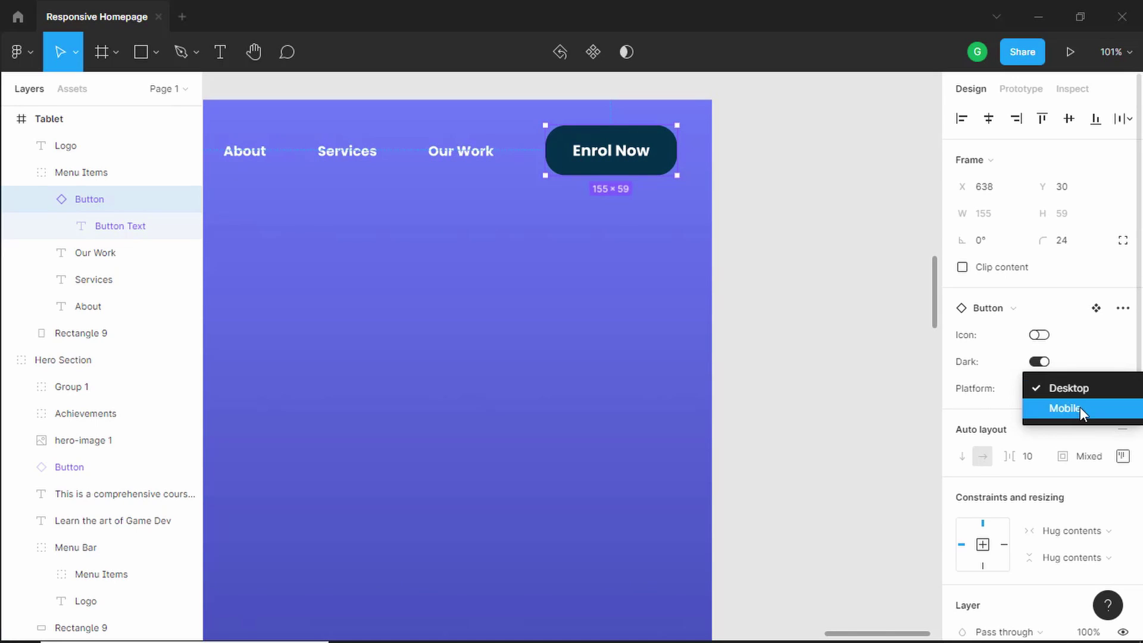
left_click(1080, 407)
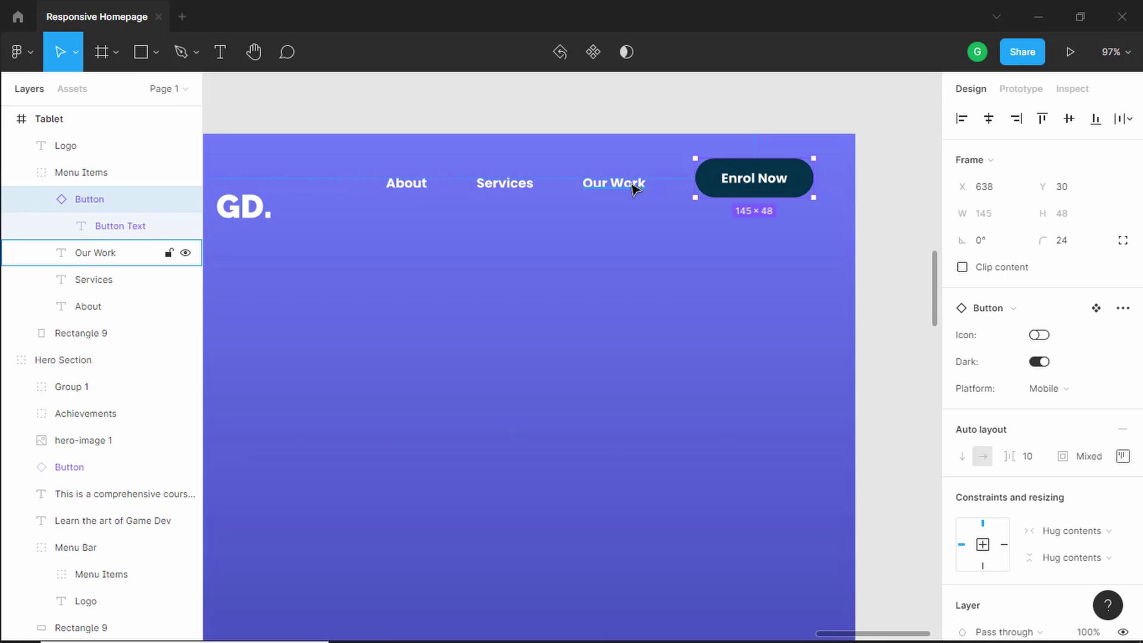
Move the Our Work menu text toward the Enrol Now button, leaving a 42 px gap at X 518
left_click(635, 189)
scroll(716, 188, "up", 5)
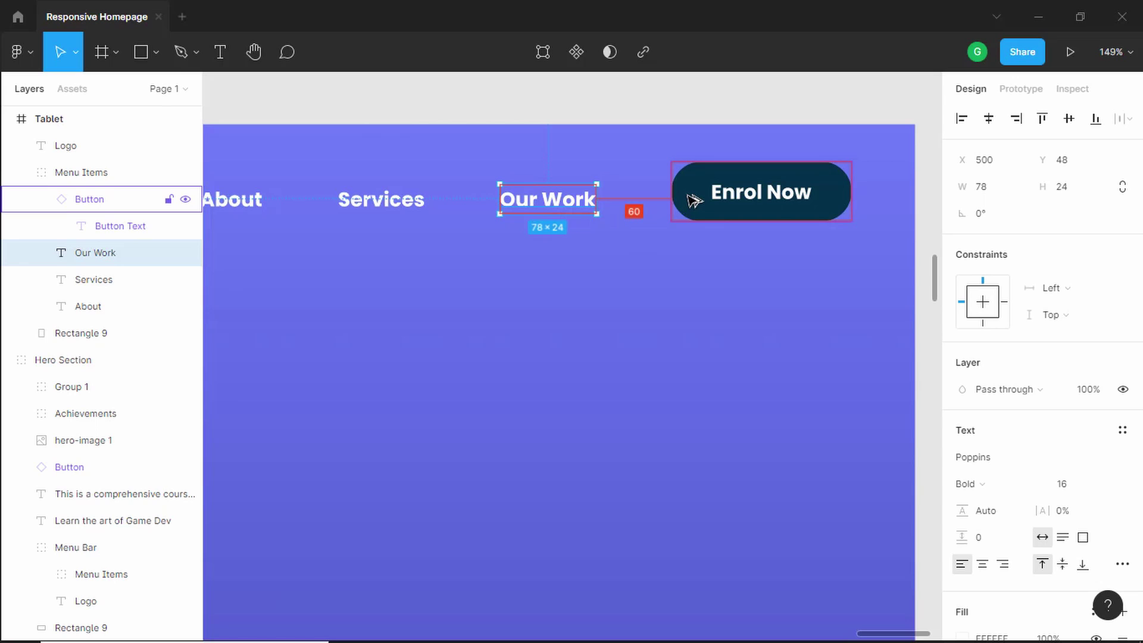
key("shift+Right")
key("shift+Right")
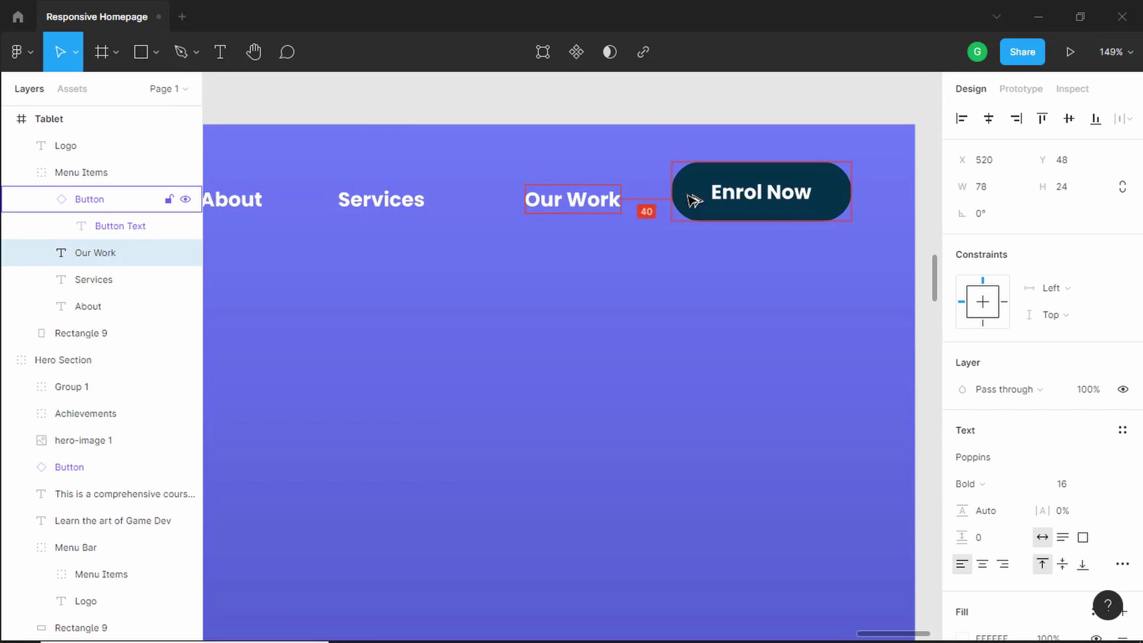
key("Left")
key("Left")
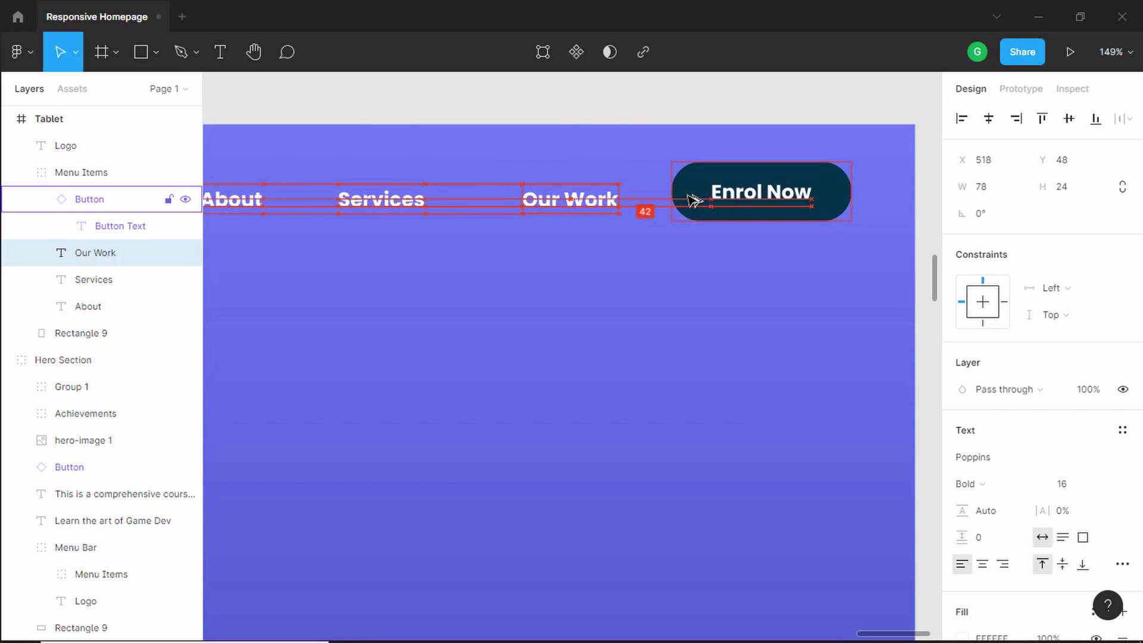
Move the Services menu text toward Our Work to X 406, leaving a 42 px gap
scroll(685, 202, "up", 2)
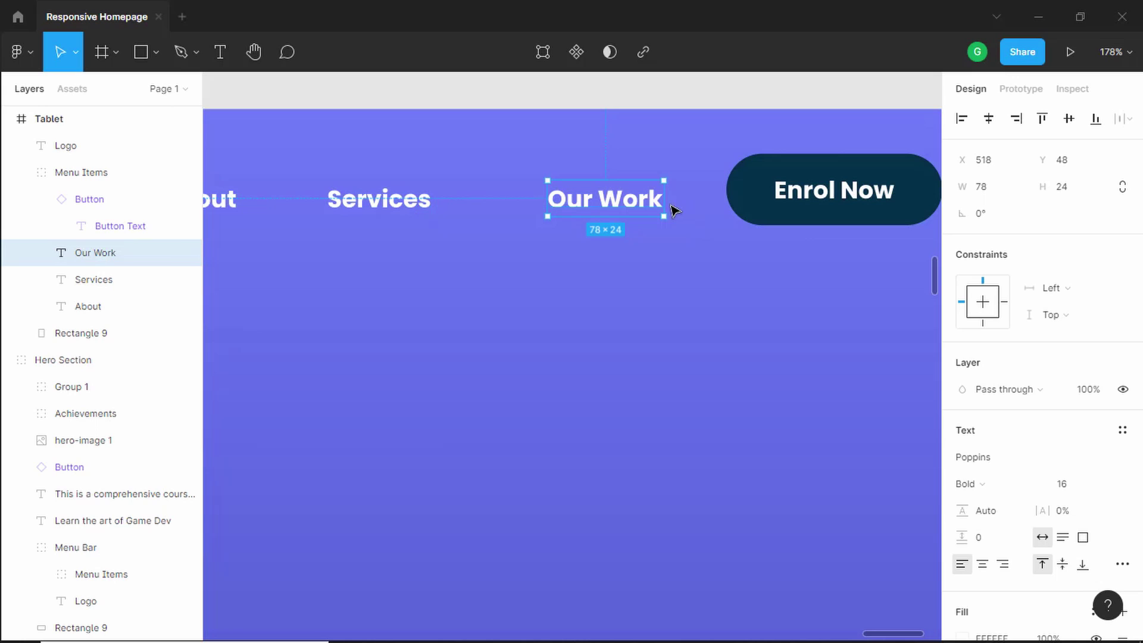
left_click(391, 204)
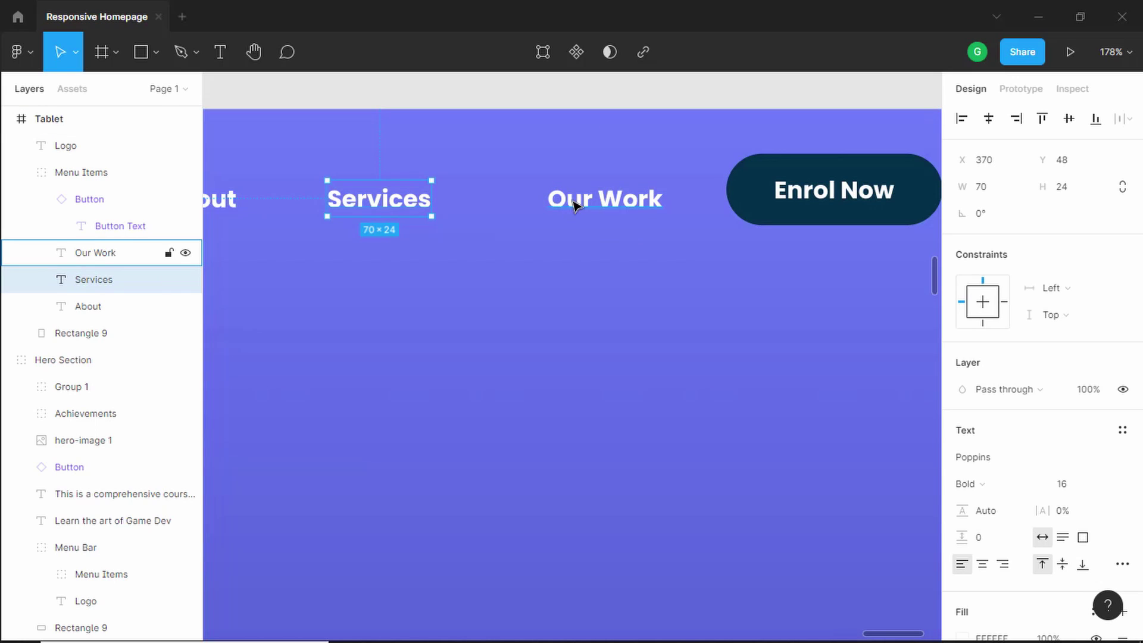
key("alt")
key("shift+Right")
key("shift+Right")
key("shift+Right")
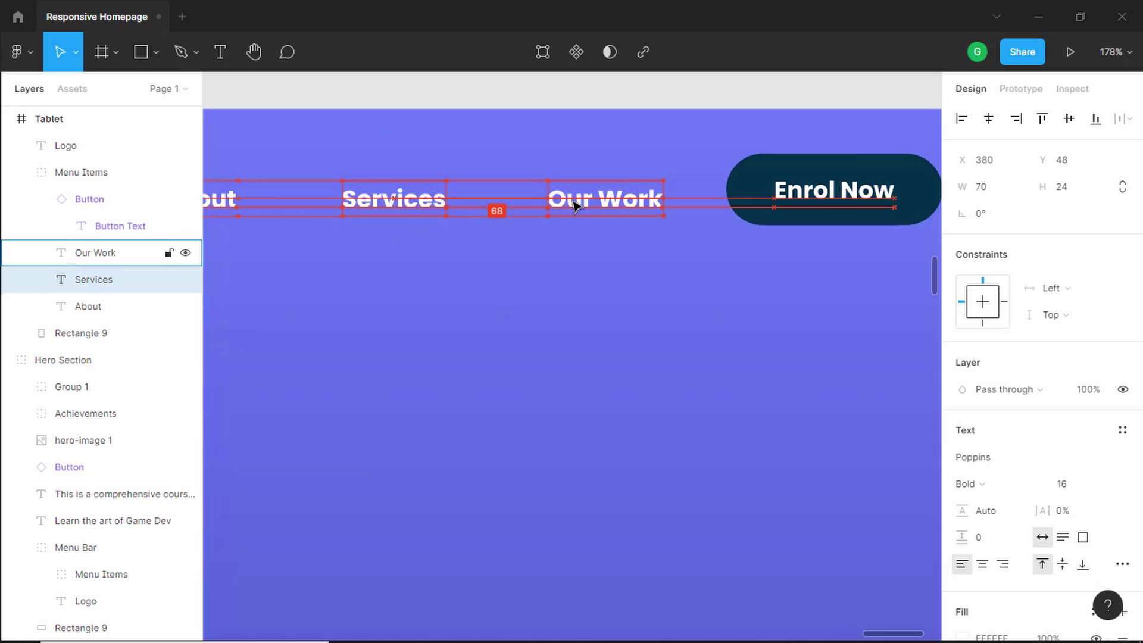
key("Right")
key("Right")
key("Right")
key("Right")
key("Right")
key("Right")
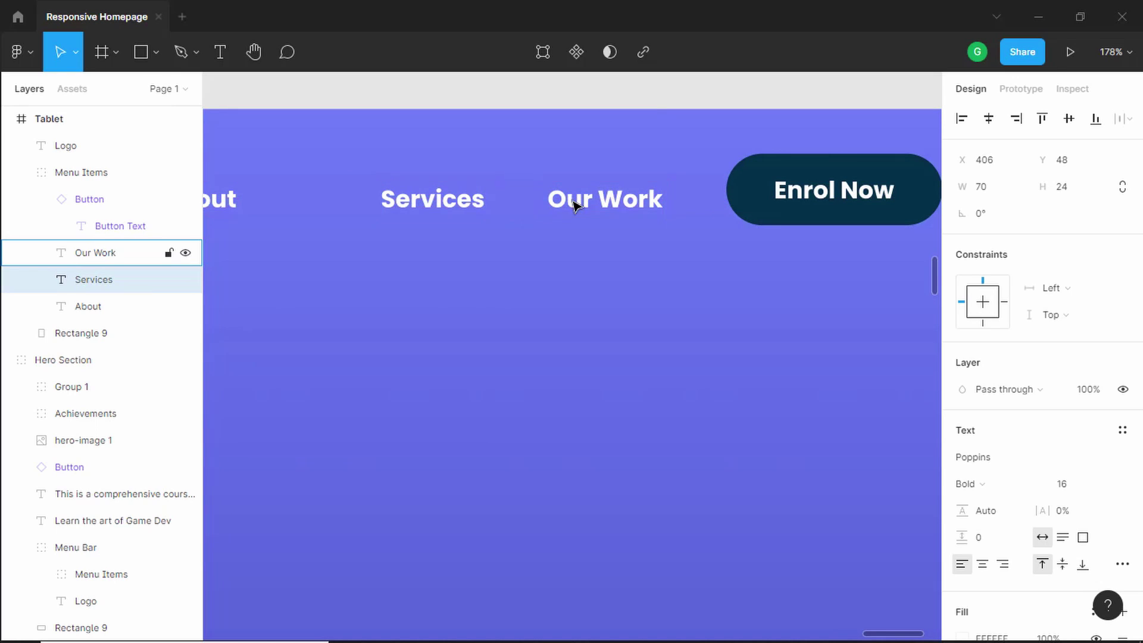
Move the About menu text toward Services to X 313, matching the 42 px spacing
left_click_drag(484, 246, 654, 241)
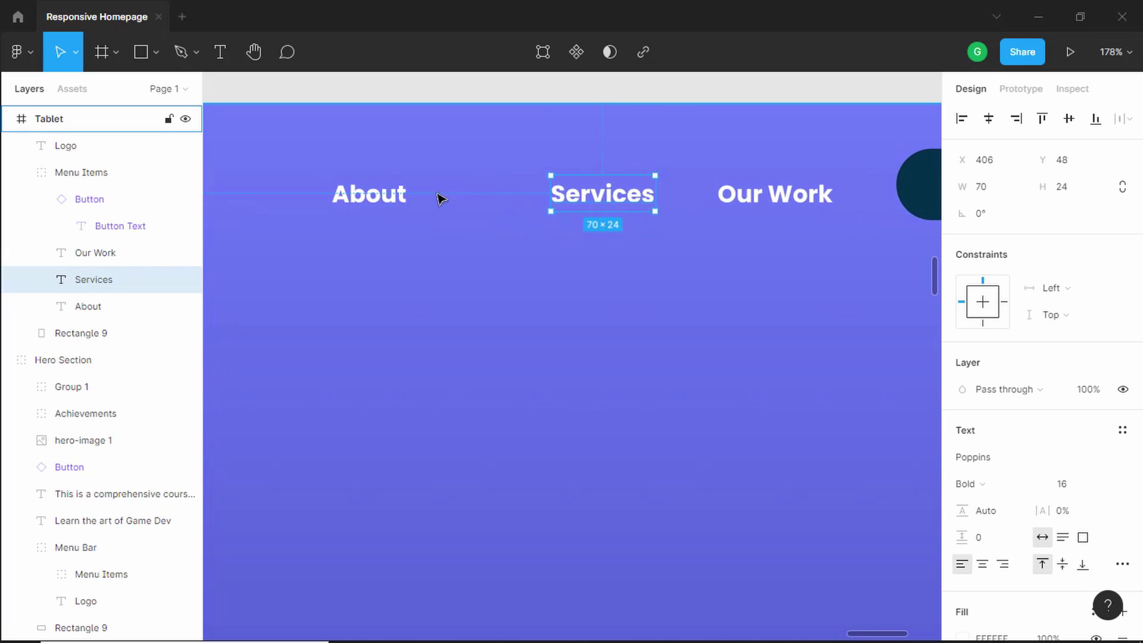
left_click(399, 200)
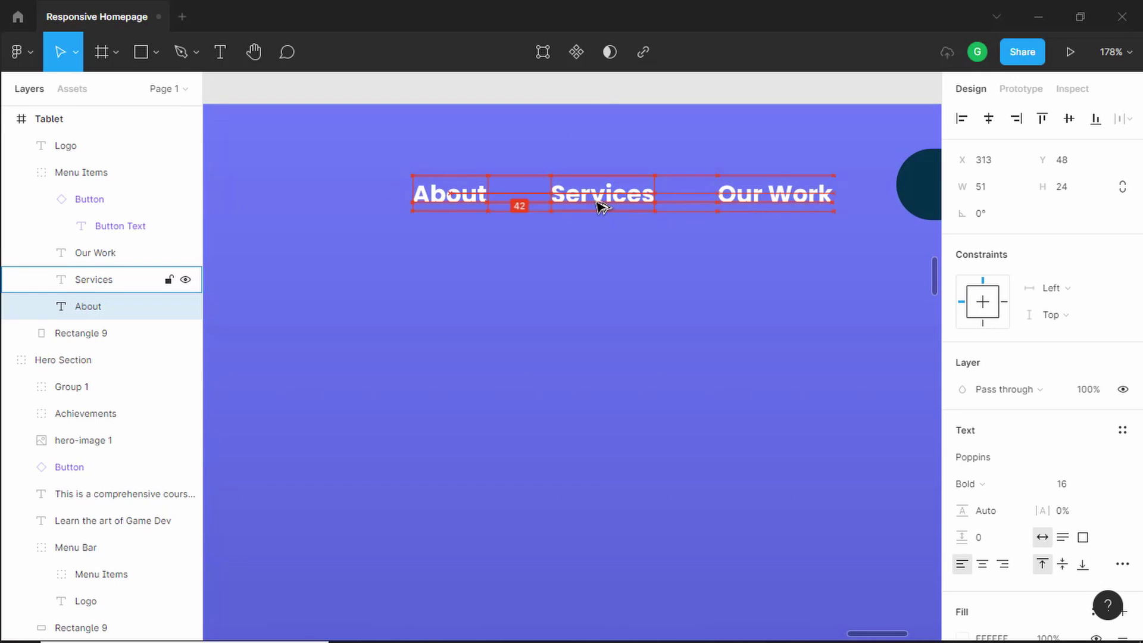
scroll(566, 247, "down", 5)
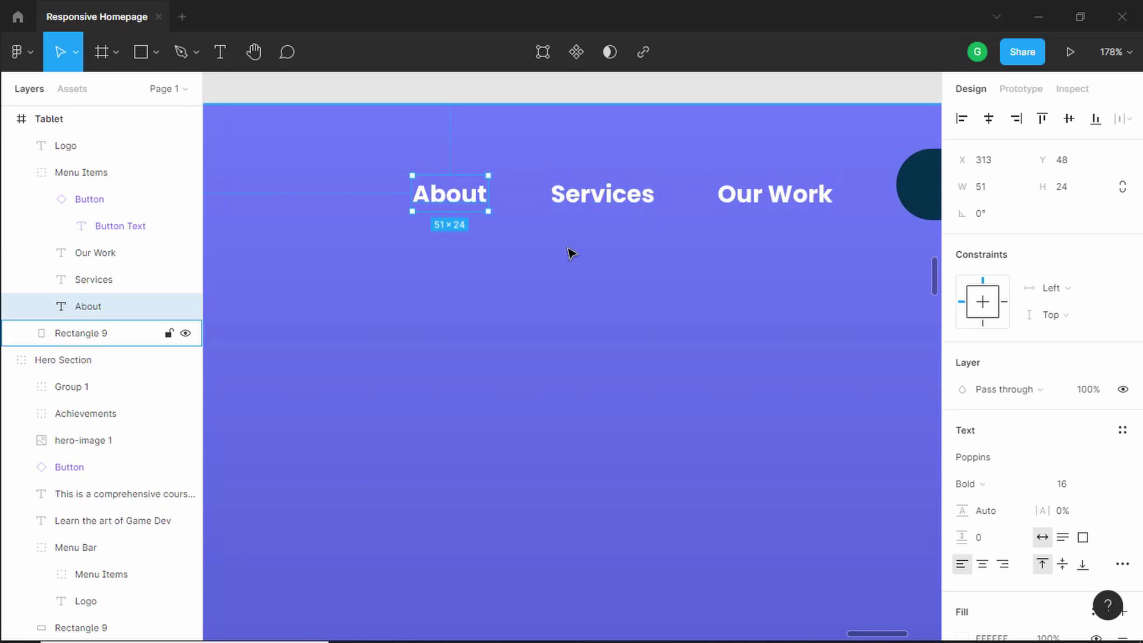
Align the vertical centers of the Enrol Now button and the Our Work, Services and About menu texts
left_click(860, 207)
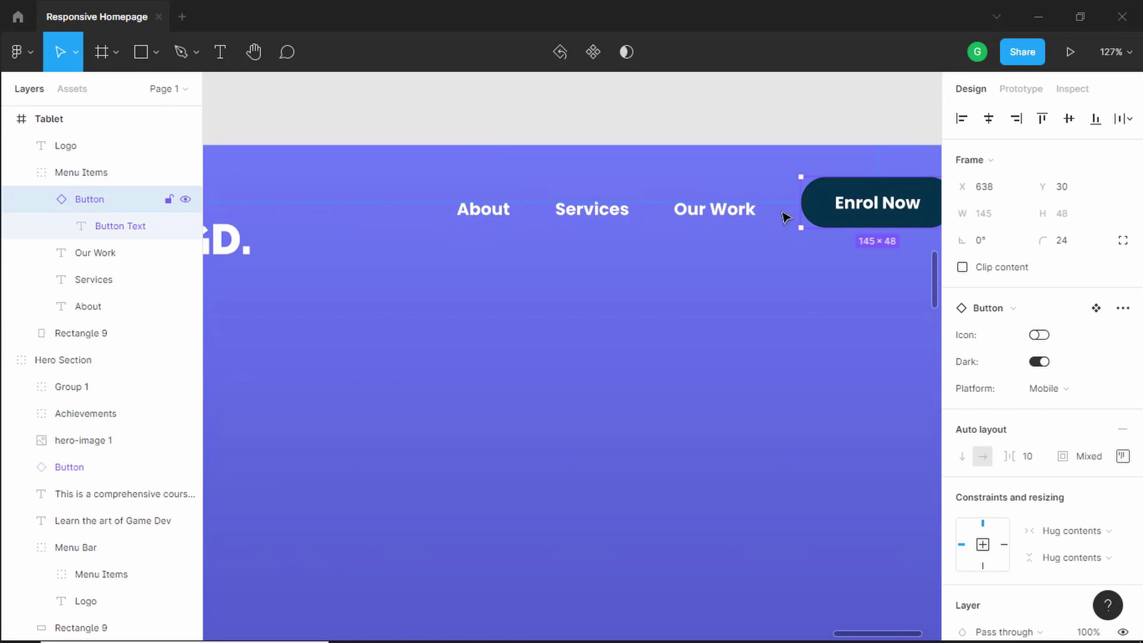
left_click(733, 216, "shift")
left_click(592, 216, "shift")
left_click(474, 220, "shift")
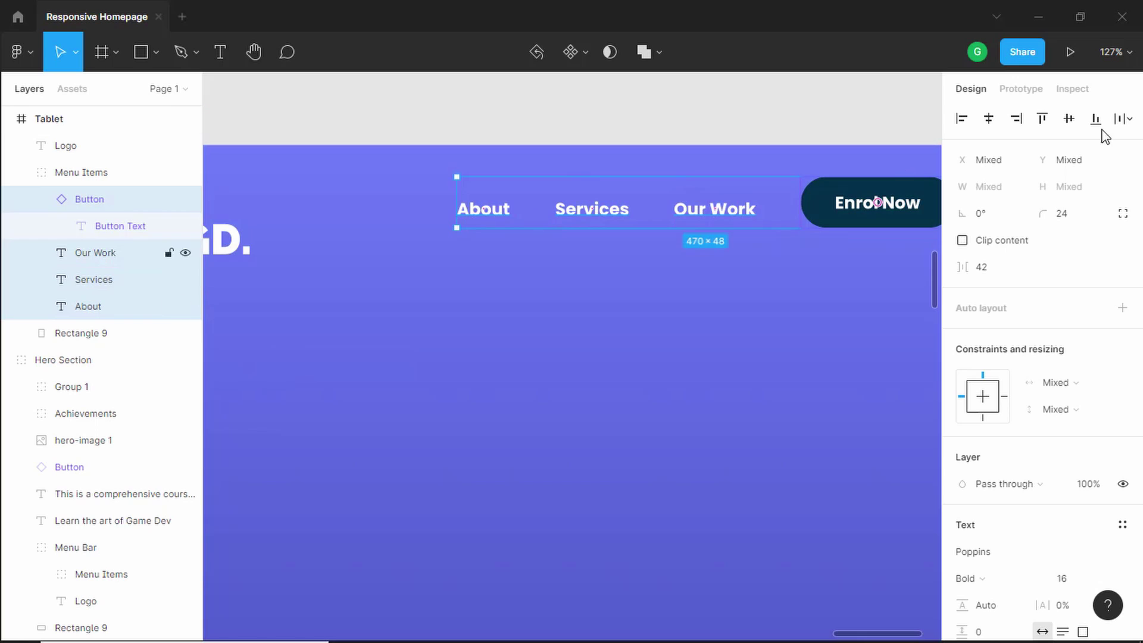
left_click(1068, 127)
key("Escape")
key("Escape")
scroll(778, 123, "down", 2)
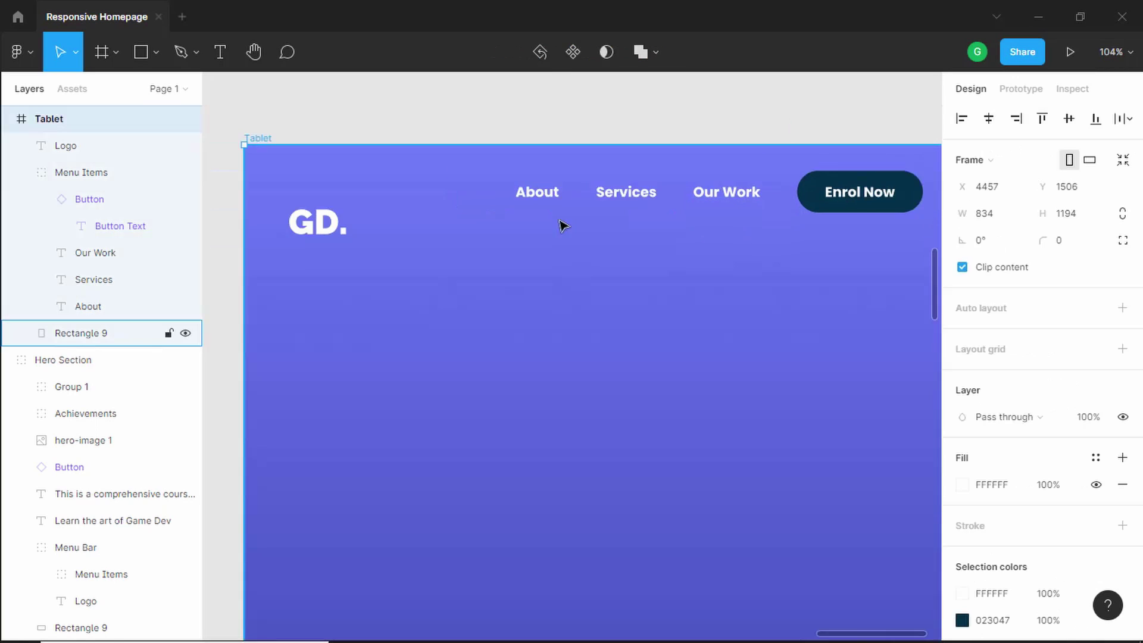
Move the Menu Items group in the tablet frame to X 304, leaving a 60 px margin from the frame's right edge
scroll(873, 235, "down", 1)
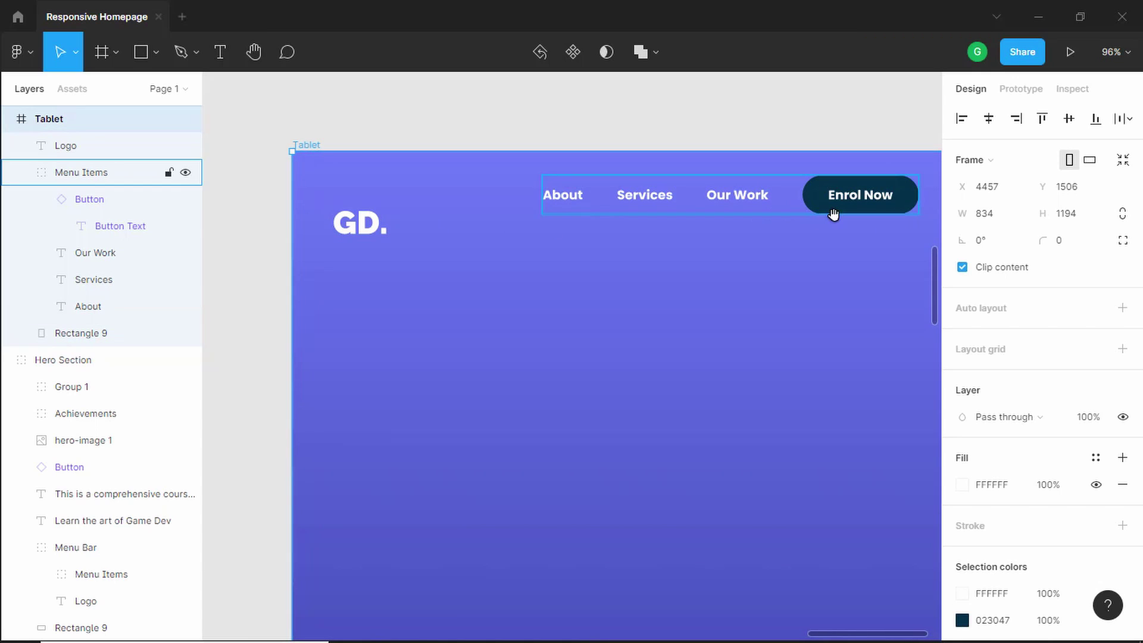
left_click_drag(775, 230, 571, 271)
left_click(685, 244)
scroll(683, 247, "up", 5)
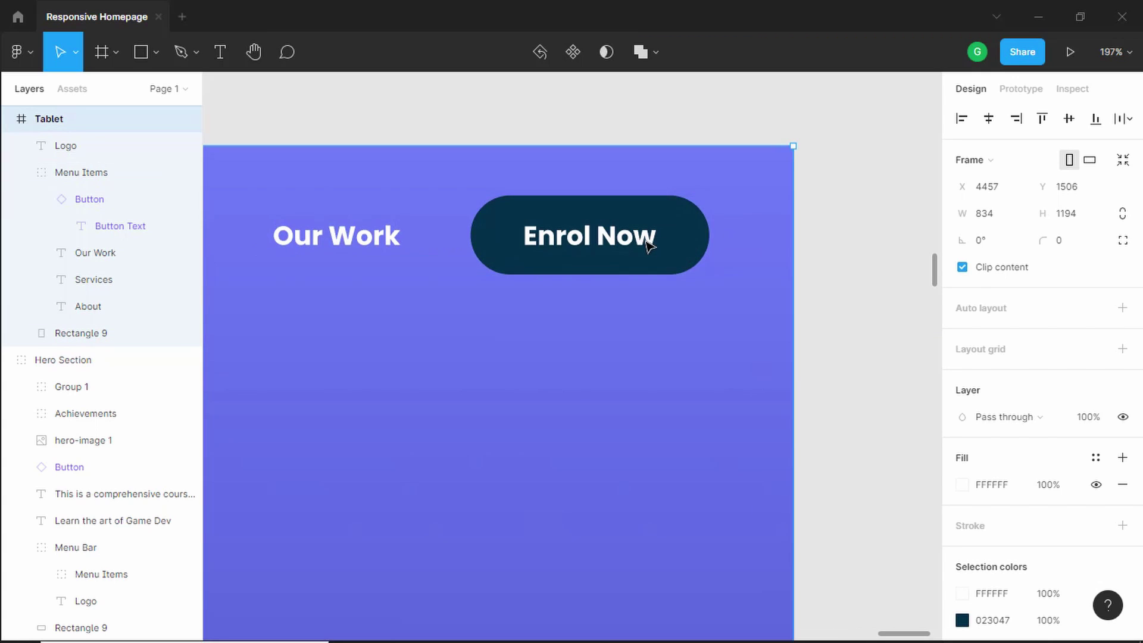
key("alt")
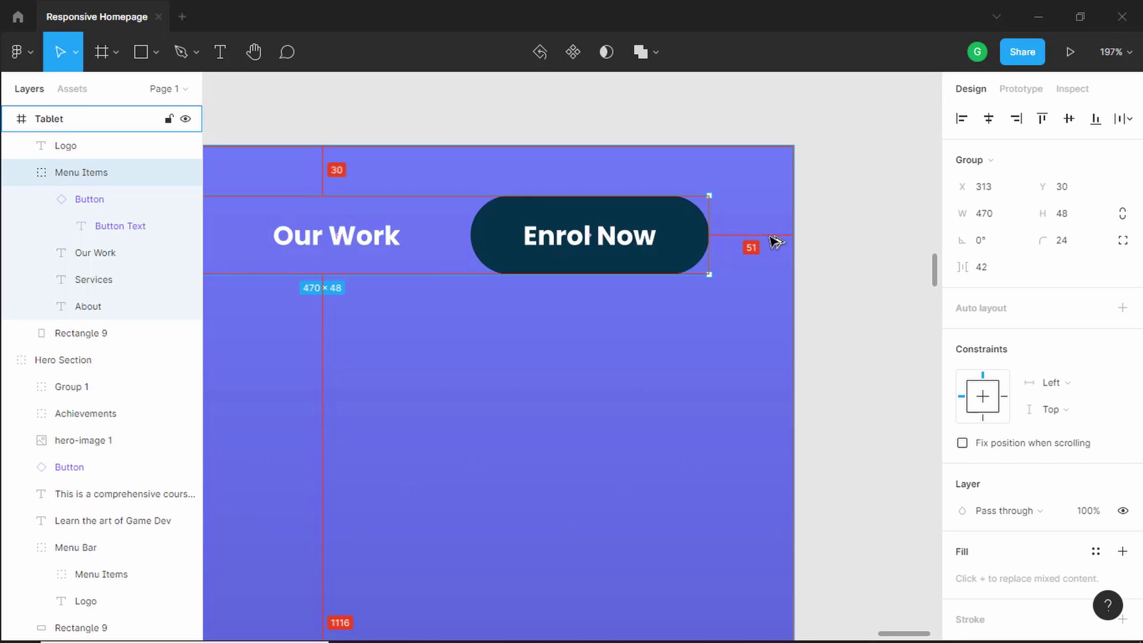
key("Left")
key("Left")
key("Left")
key("Left")
key("Left")
key("Left")
key("Left")
key("Left")
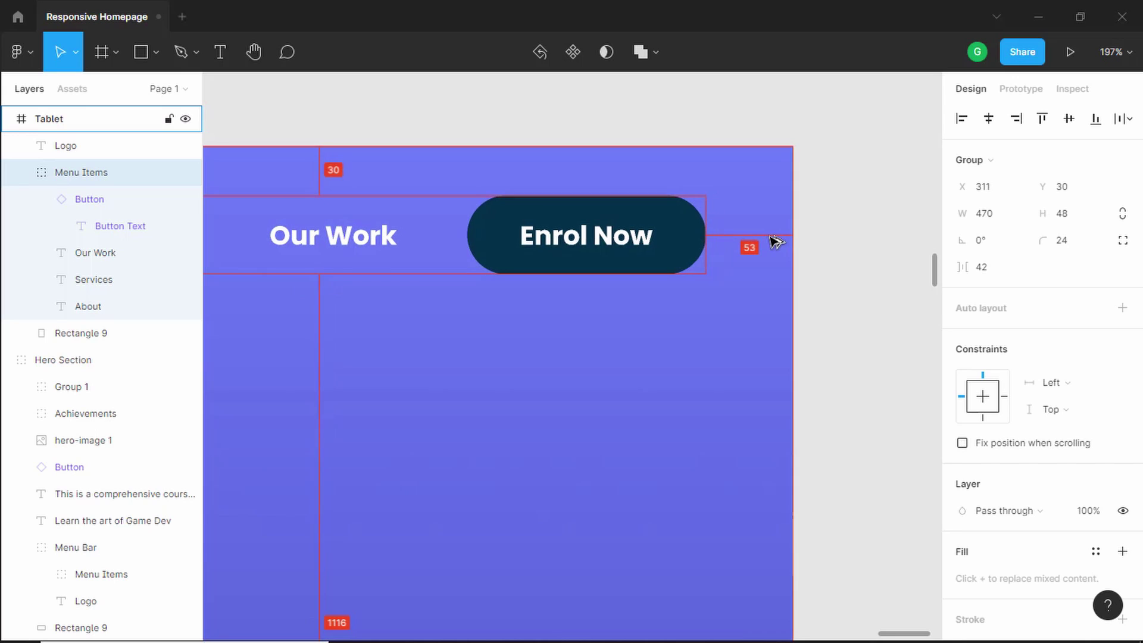
key("Left")
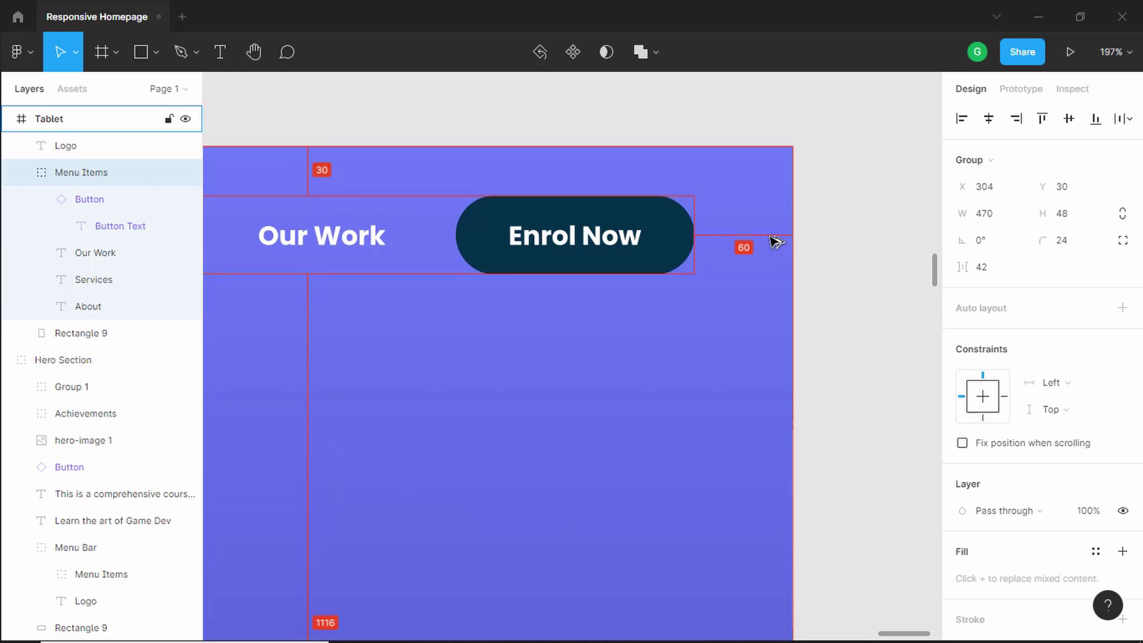
Move the GD. logo to X 60, leaving a 60 px margin from the tablet frame's left edge
scroll(774, 241, "down", 5)
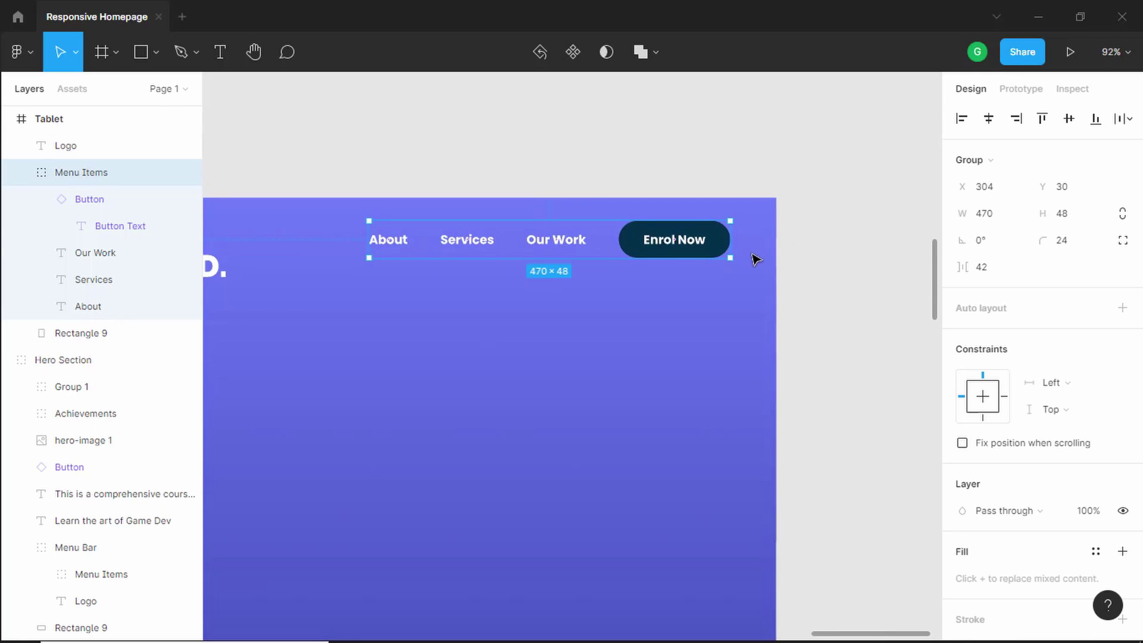
left_click_drag(441, 306, 745, 298)
key("Escape")
scroll(473, 250, "up", 5)
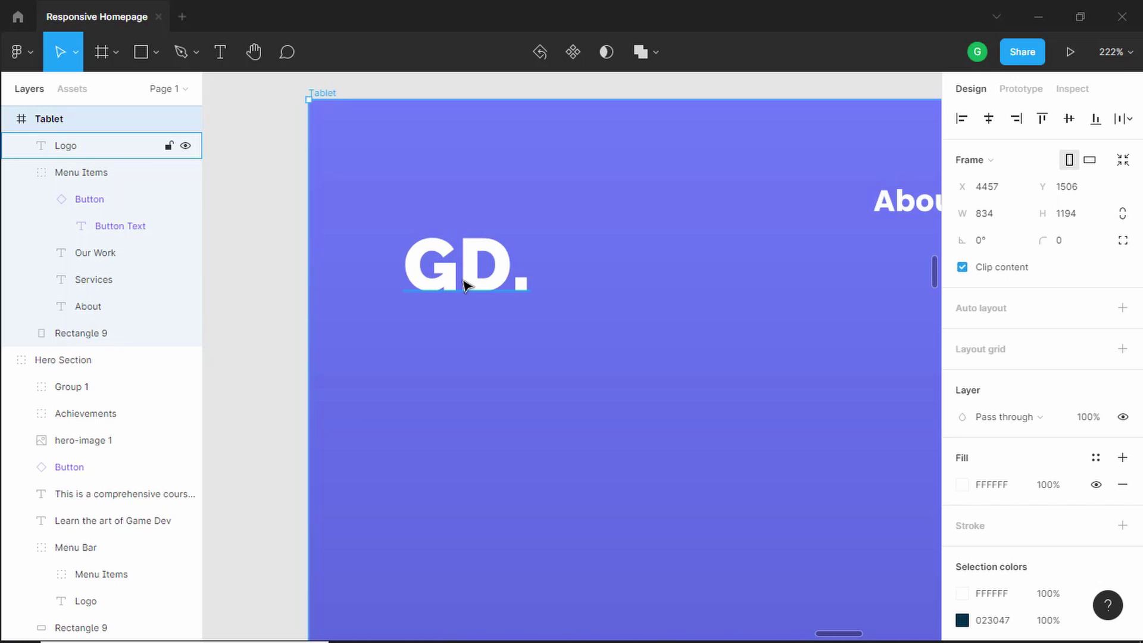
left_click_drag(463, 280, 466, 273)
left_click(473, 270)
key("alt")
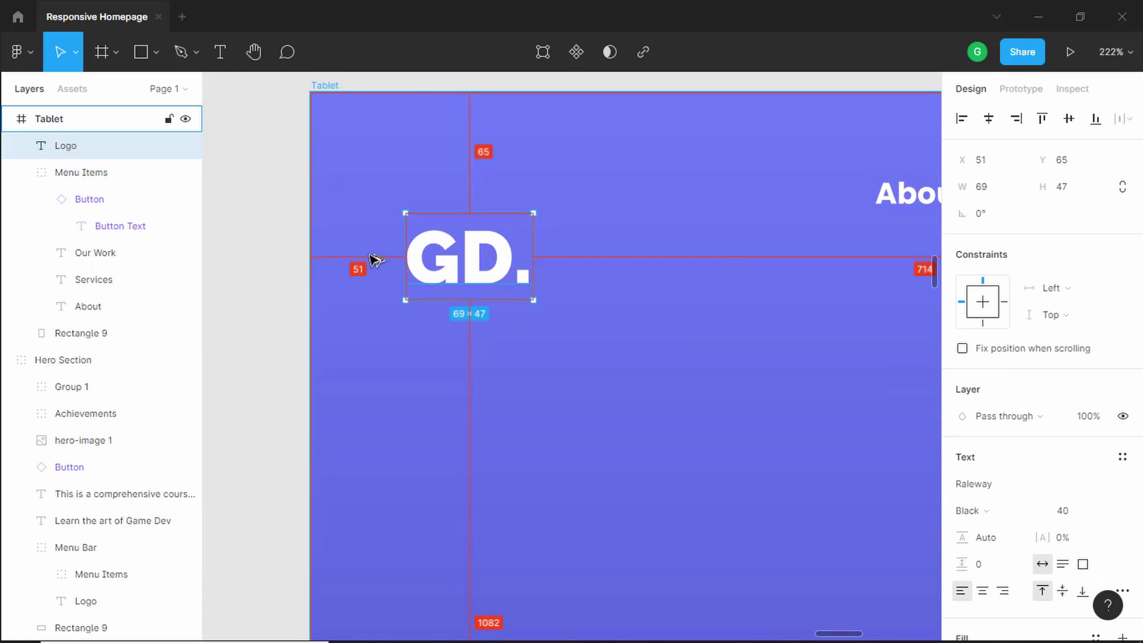
key("Right")
key("Right")
key("Right")
key("Right")
key("Right")
key("Right")
key("Right")
key("Right")
key("Right")
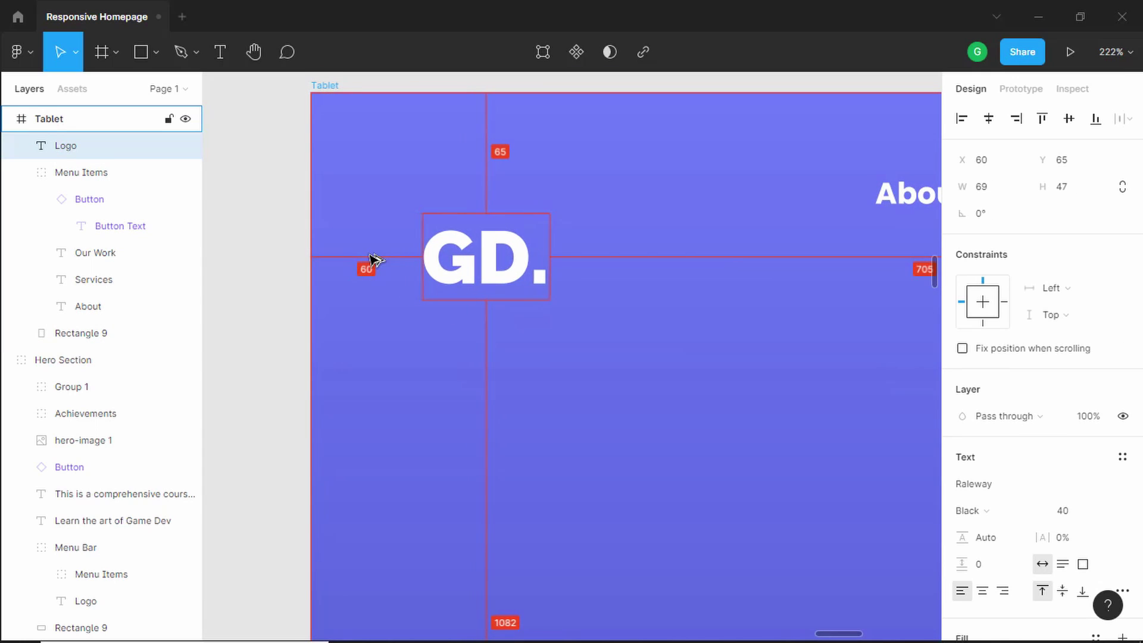
Align the vertical centers of the GD. logo and the Menu Items group
scroll(373, 259, "down", 5)
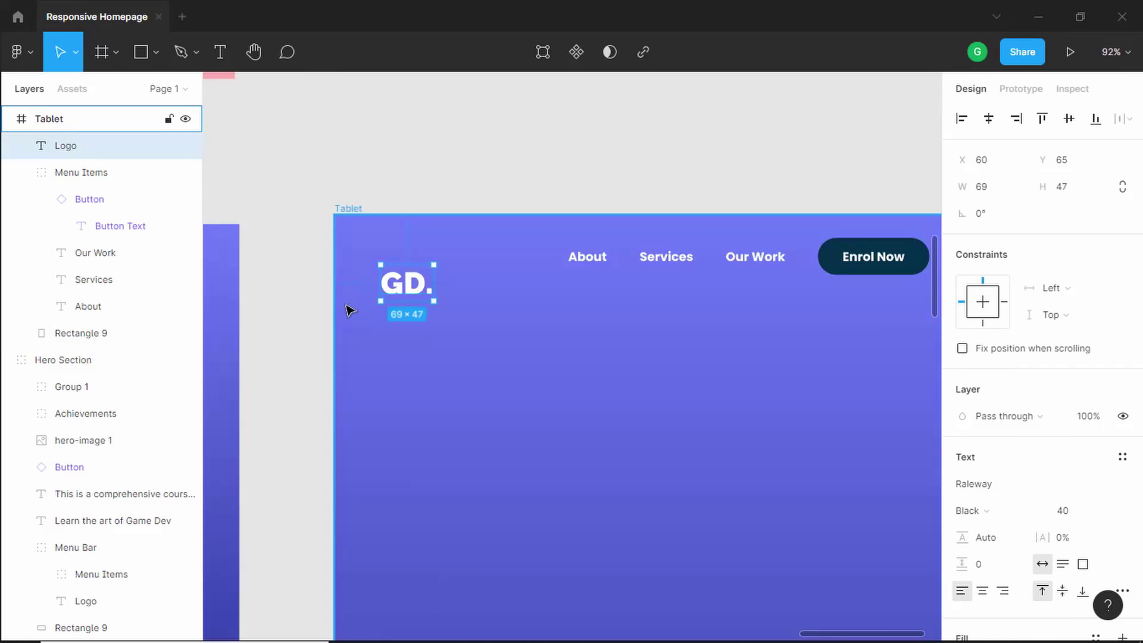
left_click(699, 265, "shift")
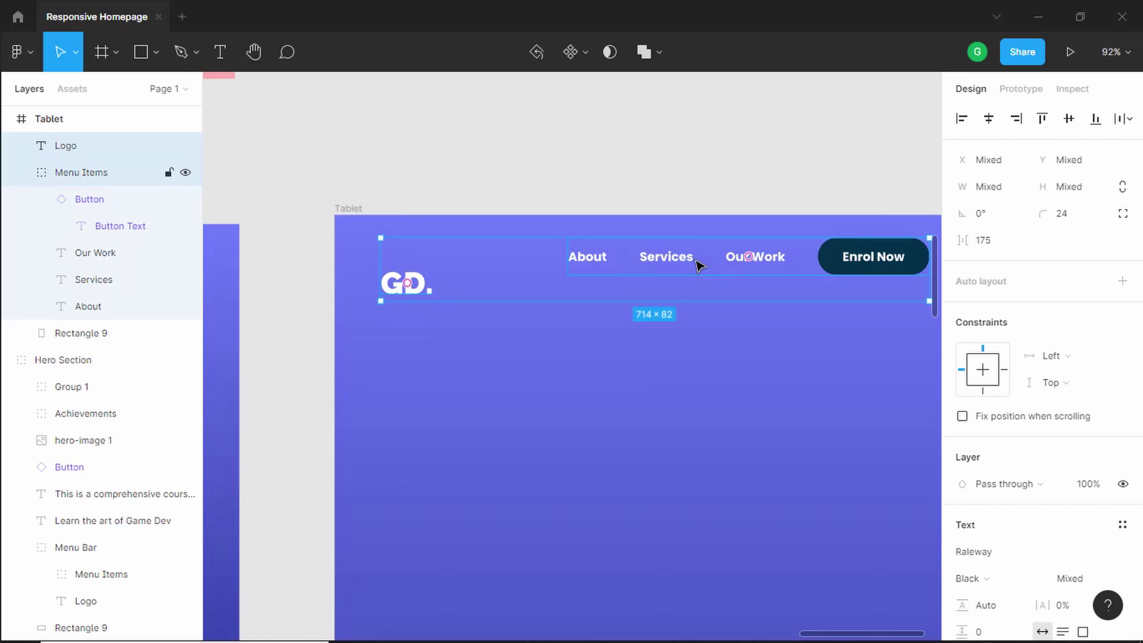
left_click(1070, 121)
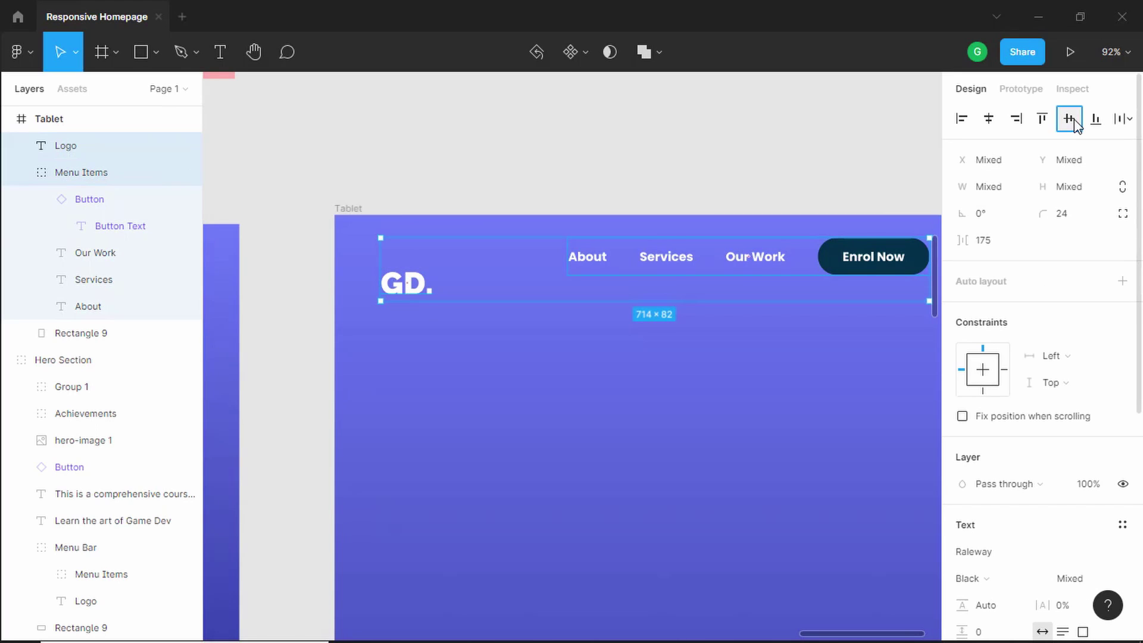
left_click(904, 178)
Group the logo with the Menu Items group and name the new group Menu Bar
left_click(672, 286)
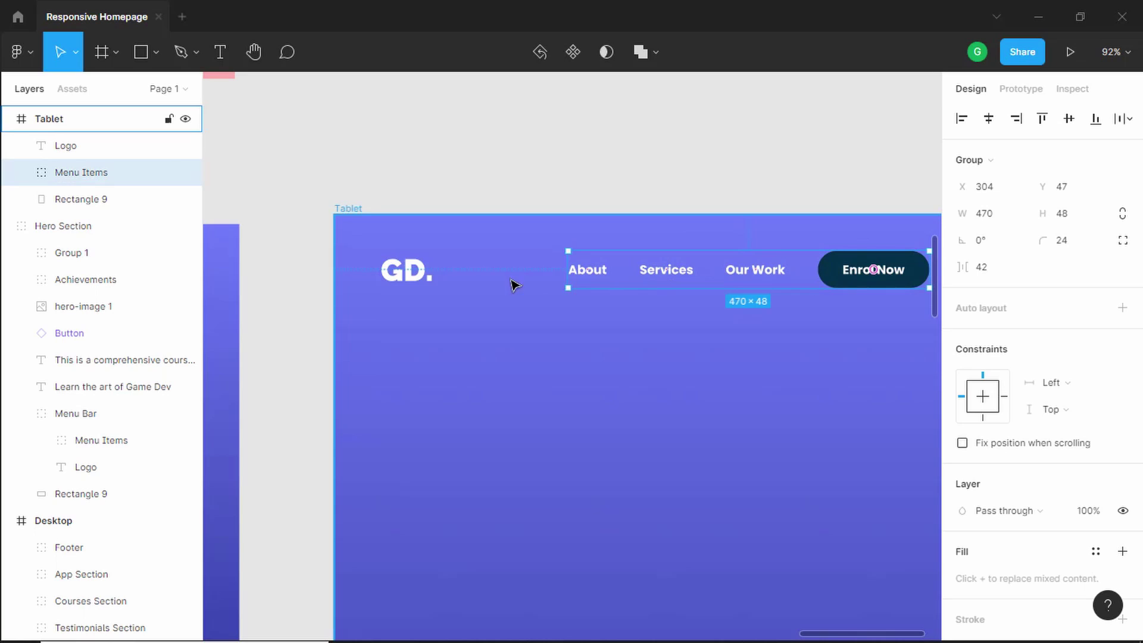
left_click(408, 274, "shift")
key("ctrl+g")
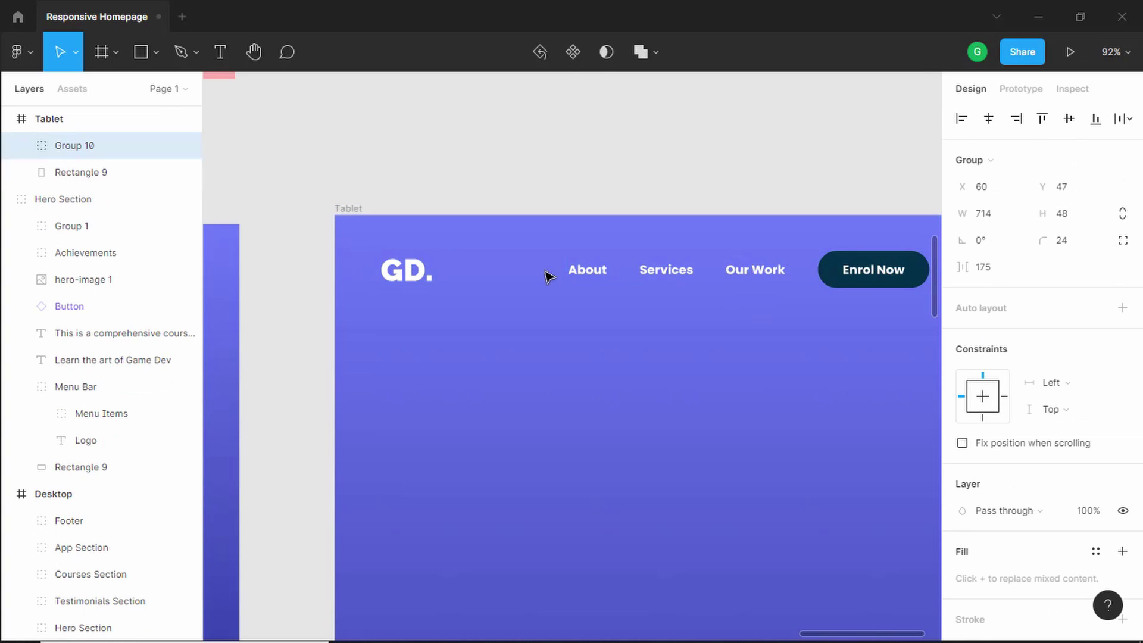
double_click(94, 148)
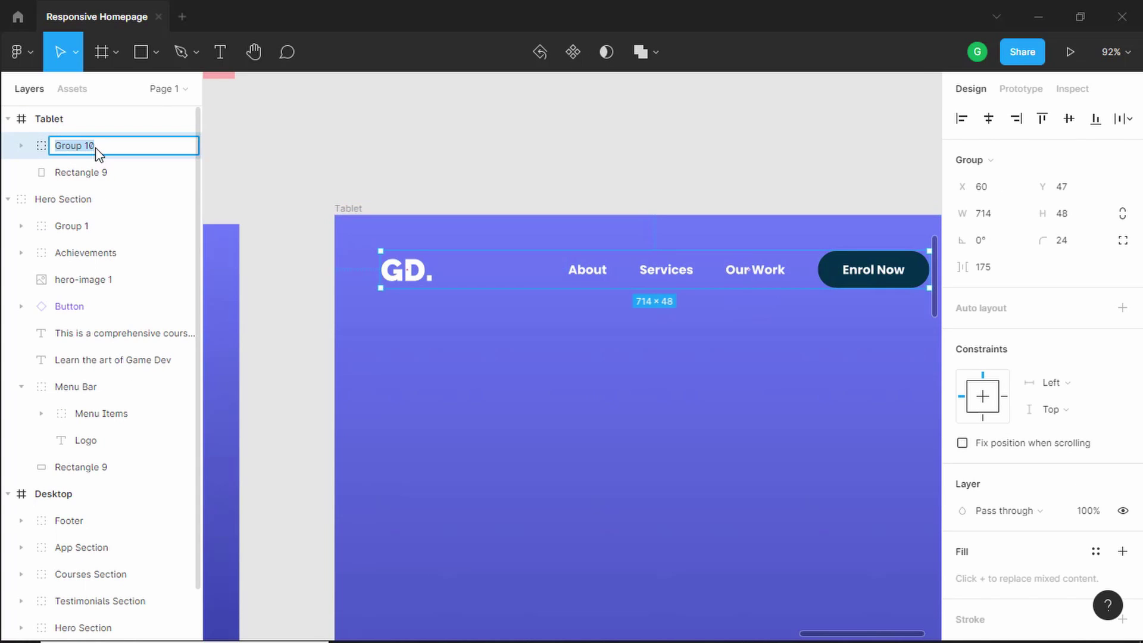
type("Menu Ba")
type("r")
key("Return")
Move the Menu Bar group down to Y 60, matching its 60 px side margins
scroll(557, 244, "down", 1)
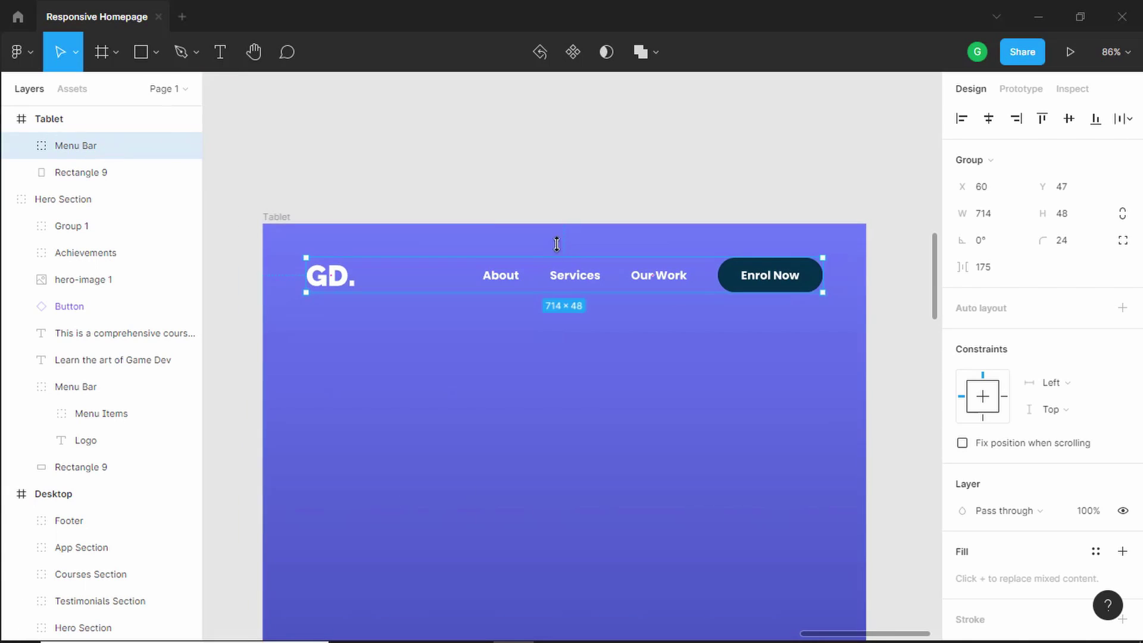
scroll(559, 241, "up", 1)
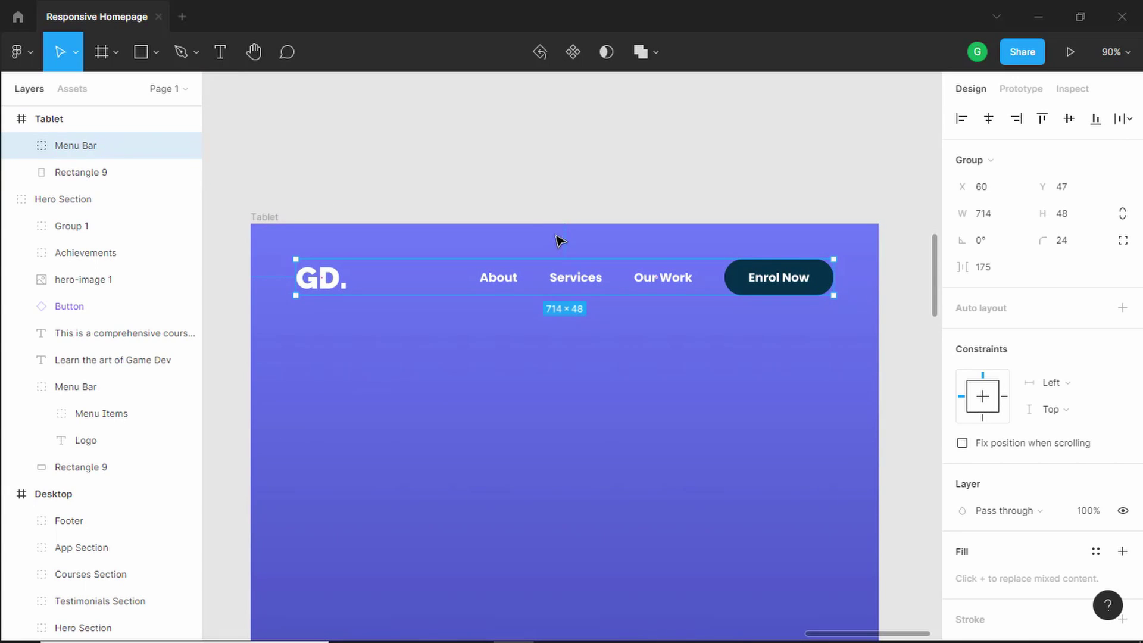
key("alt")
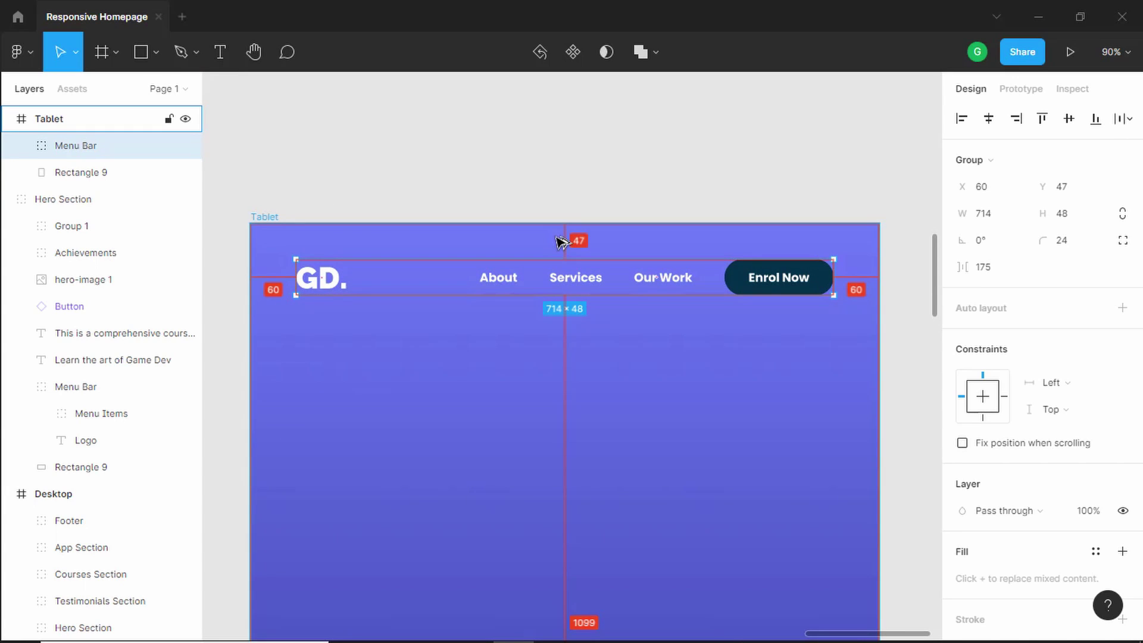
key("shift+Down")
key("shift+Down")
key("shift+Up")
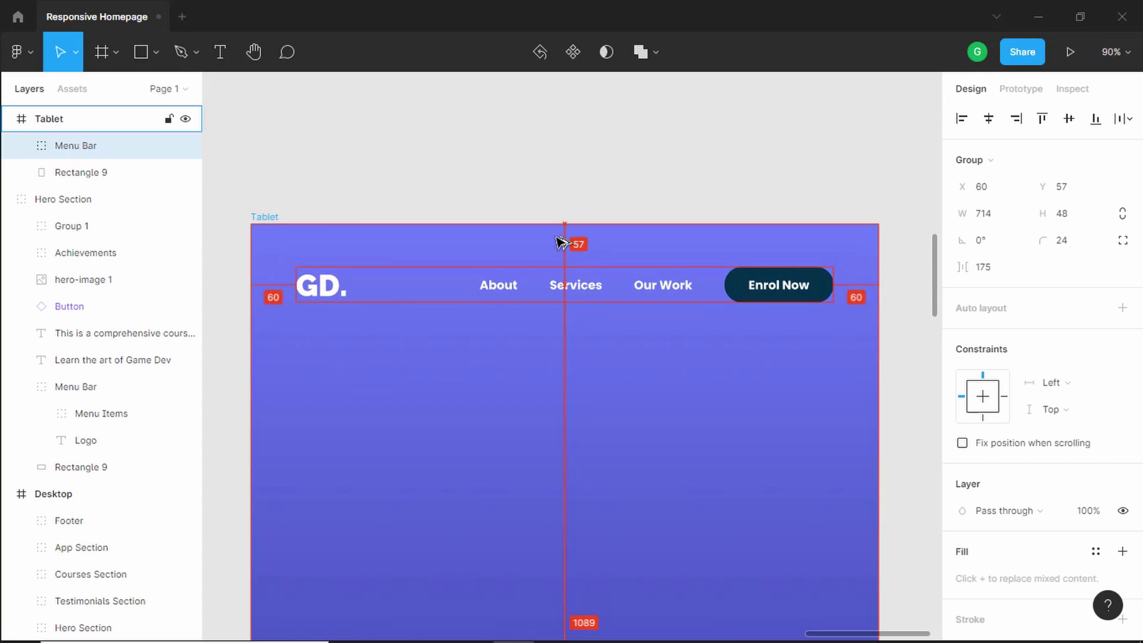
key("Down")
key("Down")
key("Down")
Copy the hero image of the student from the desktop hero section into the tablet frame at about X 364, Y 522
scroll(562, 243, "down", 5)
scroll(425, 381, "up", 2)
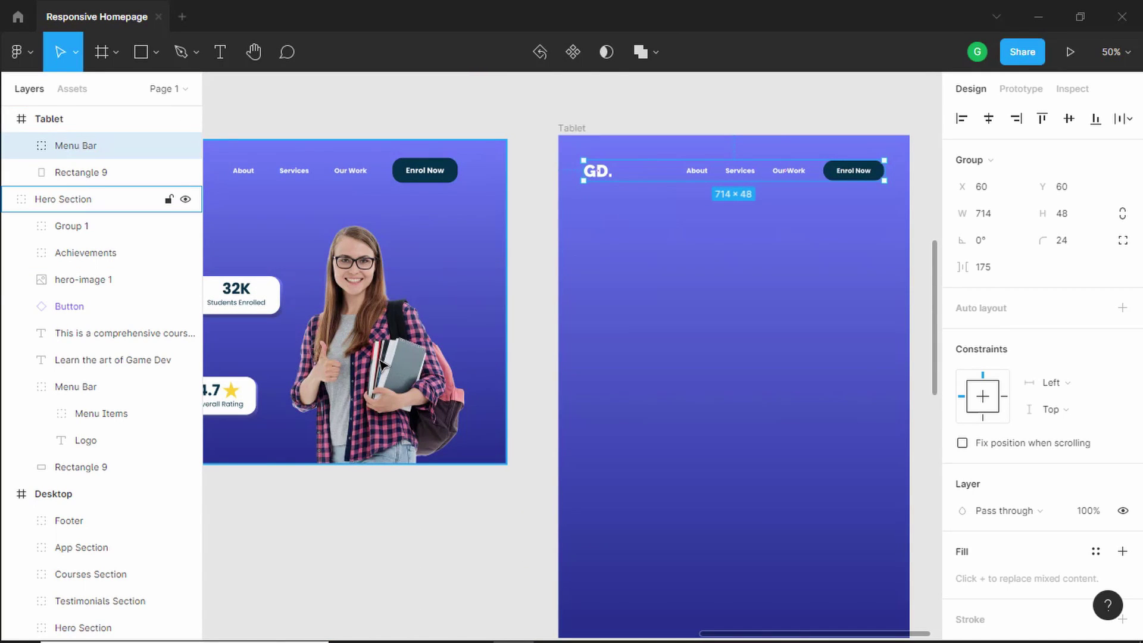
double_click(359, 361)
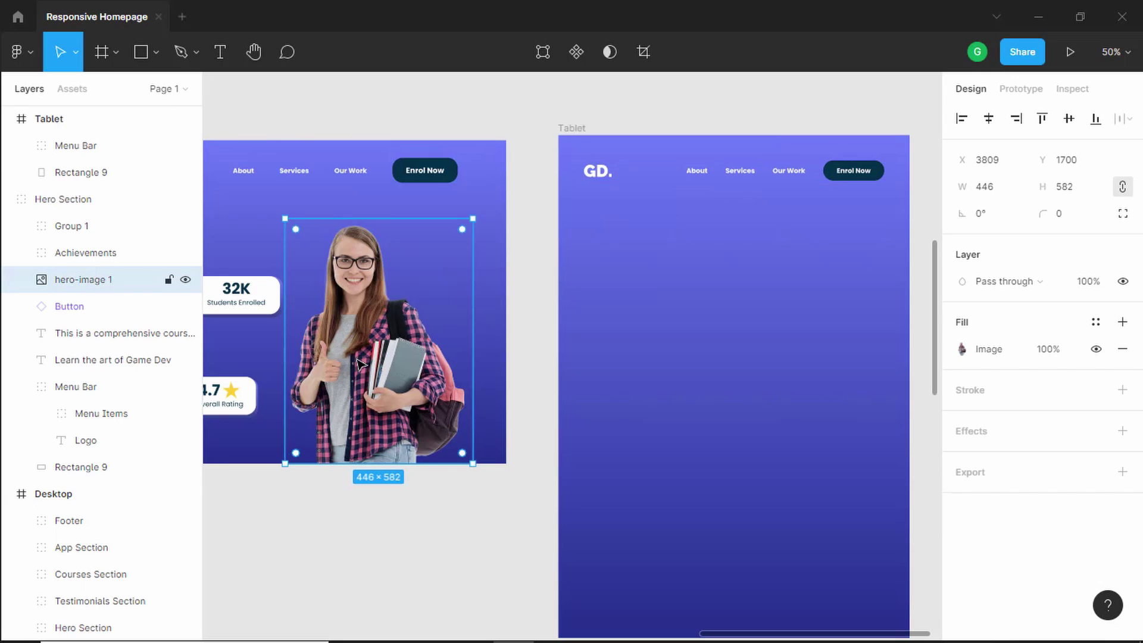
left_click_drag(363, 363, 794, 499)
Copy the 32K Students Enrolled and 4.7 Overall Rating cards into the tablet frame, beside the hero image
scroll(497, 413, "down", 3)
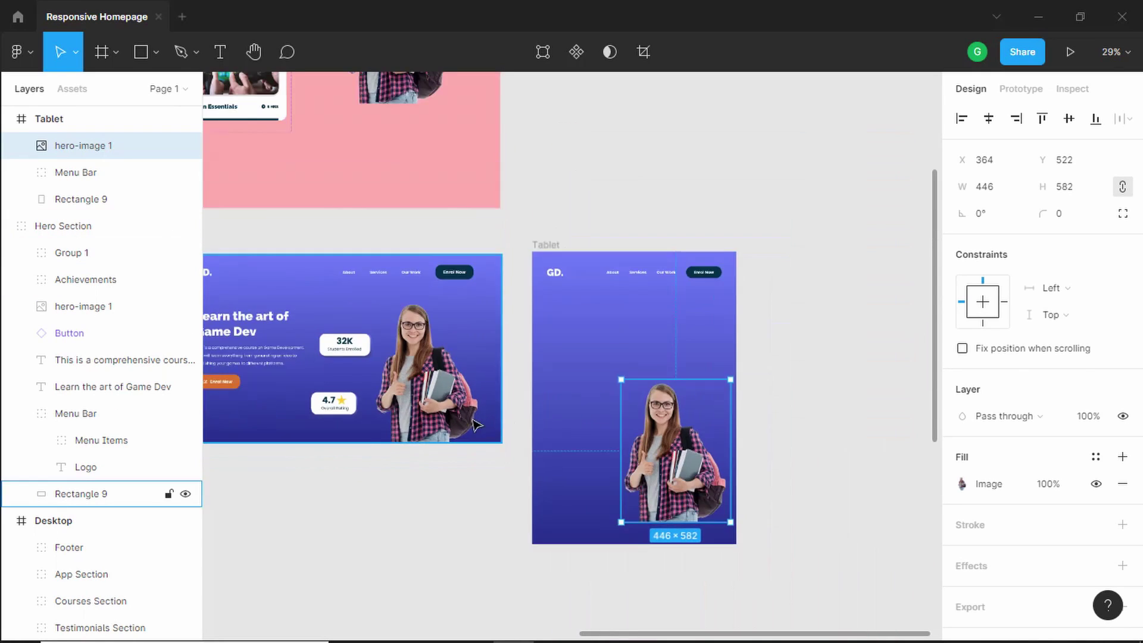
left_click(338, 354)
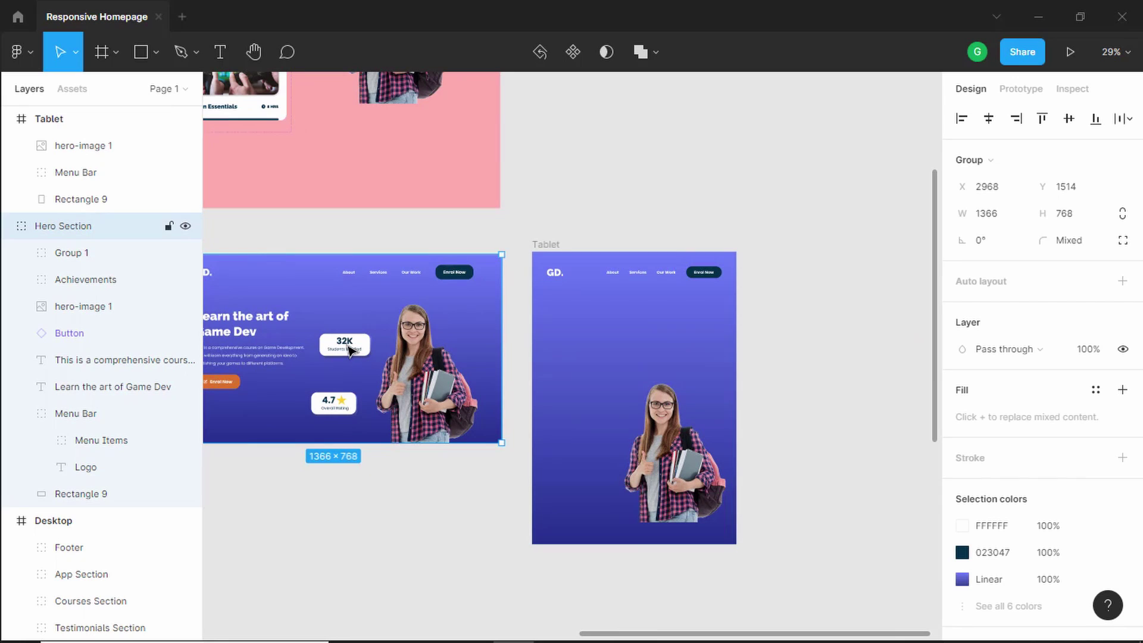
double_click(349, 351)
left_click(344, 410, "shift")
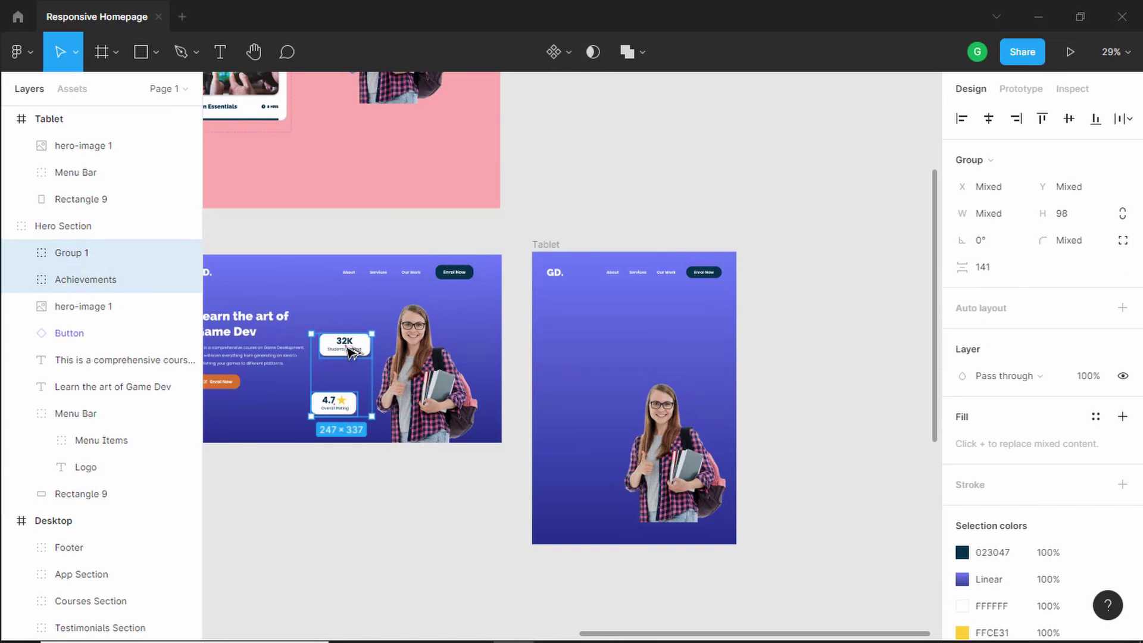
left_click_drag(351, 351, 596, 438, "alt")
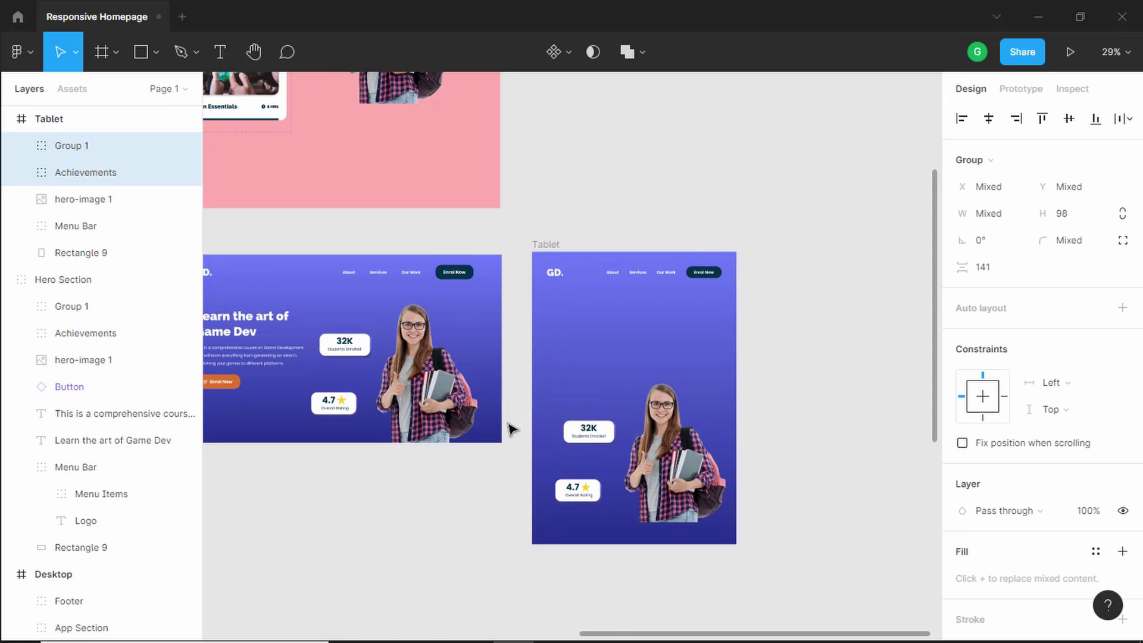
Copy the Learn the art of Game Dev heading, its paragraph and the orange Enrol Now button into the tablet frame above the cards
scroll(268, 348, "up", 3)
left_click(279, 341)
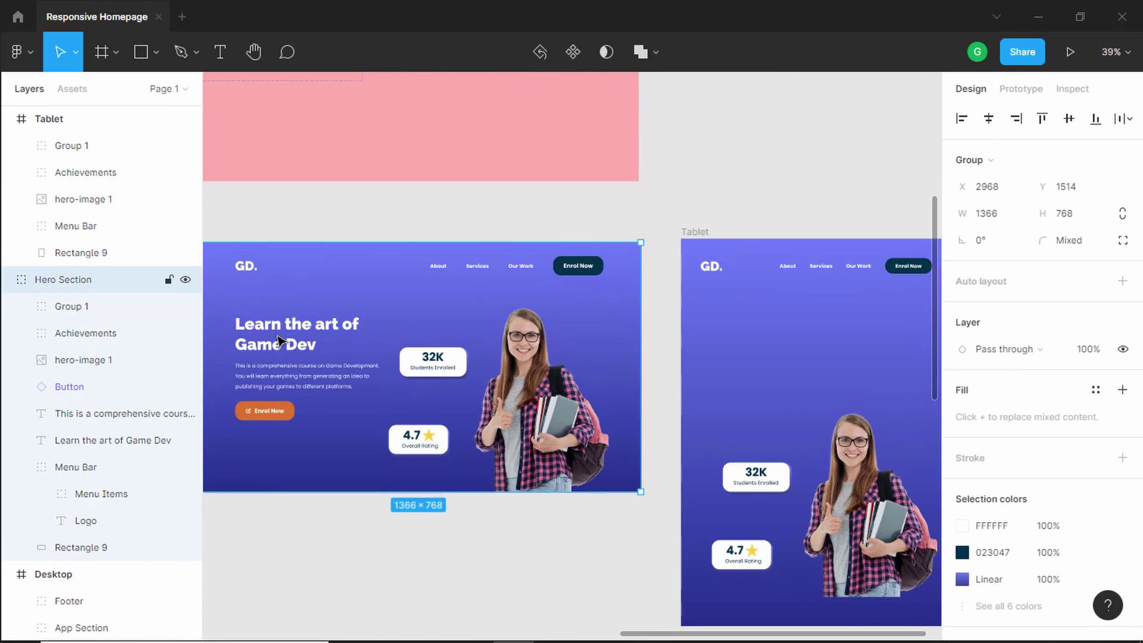
double_click(286, 331)
left_click(279, 380, "shift")
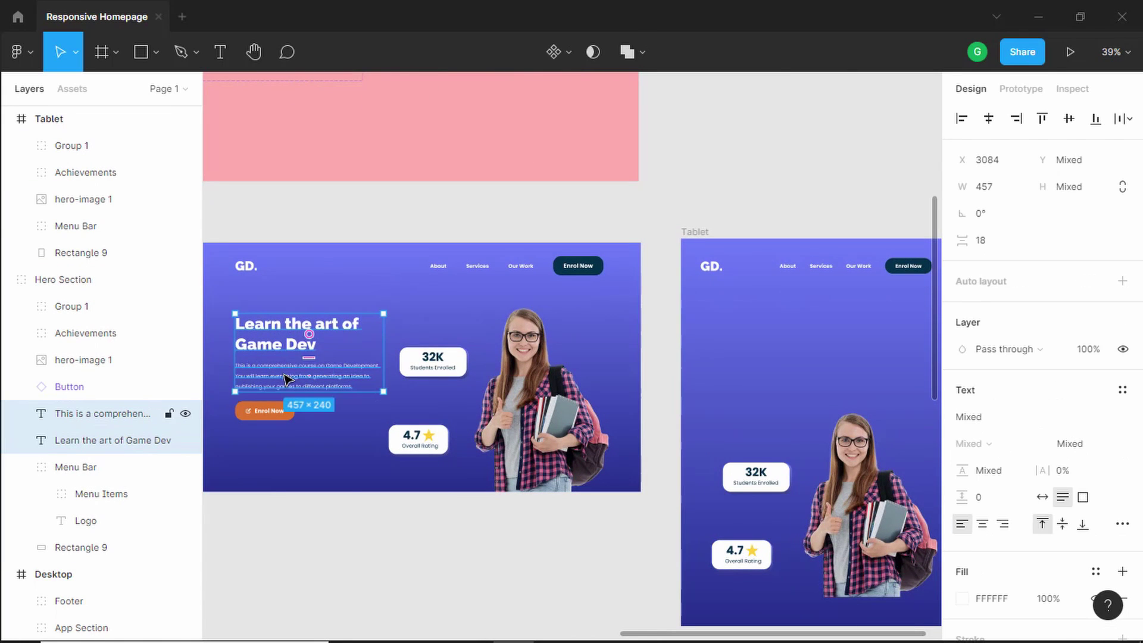
left_click(275, 419, "shift")
left_click_drag(274, 348, 767, 347)
Switch the tablet frame's orange Enrol Now button to the Mobile platform variant
scroll(887, 396, "up", 3)
left_click_drag(853, 398, 692, 350)
left_click(550, 373)
left_click(1057, 388)
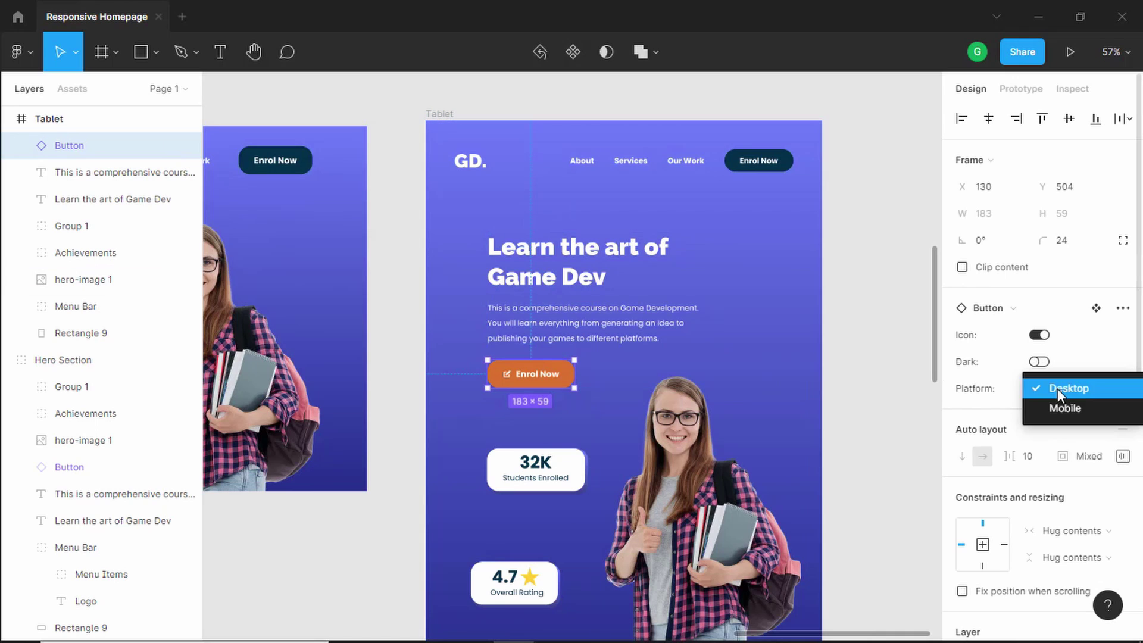
left_click(1064, 408)
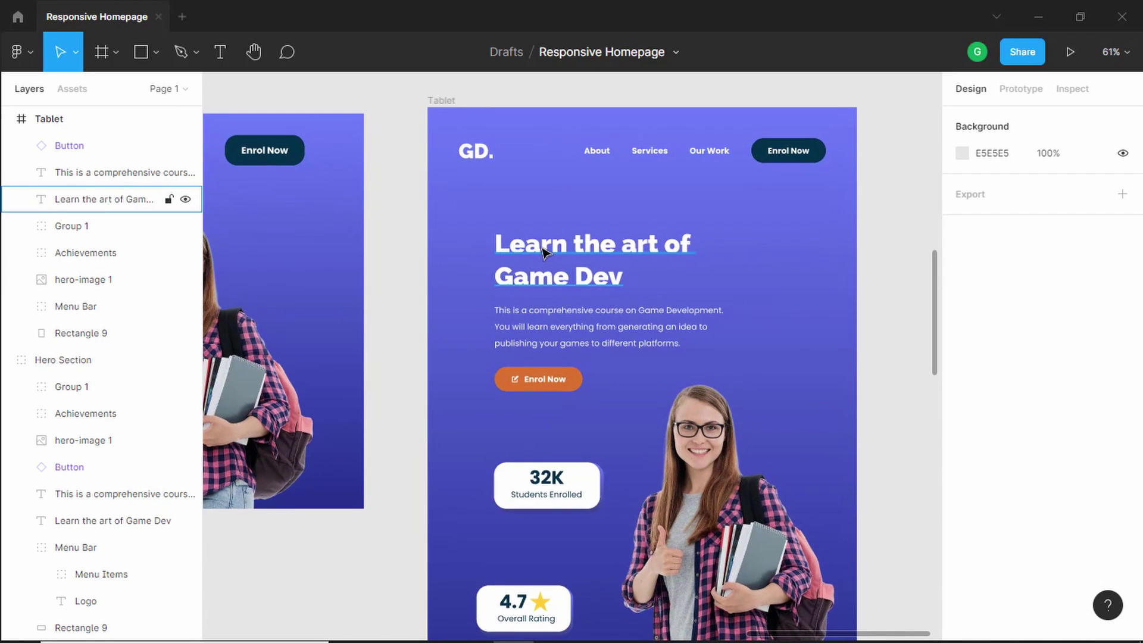
Move the Learn the art of Game Dev heading in the tablet frame to X 100, Y 233
scroll(542, 248, "up", 3)
left_click_drag(571, 245, 558, 249)
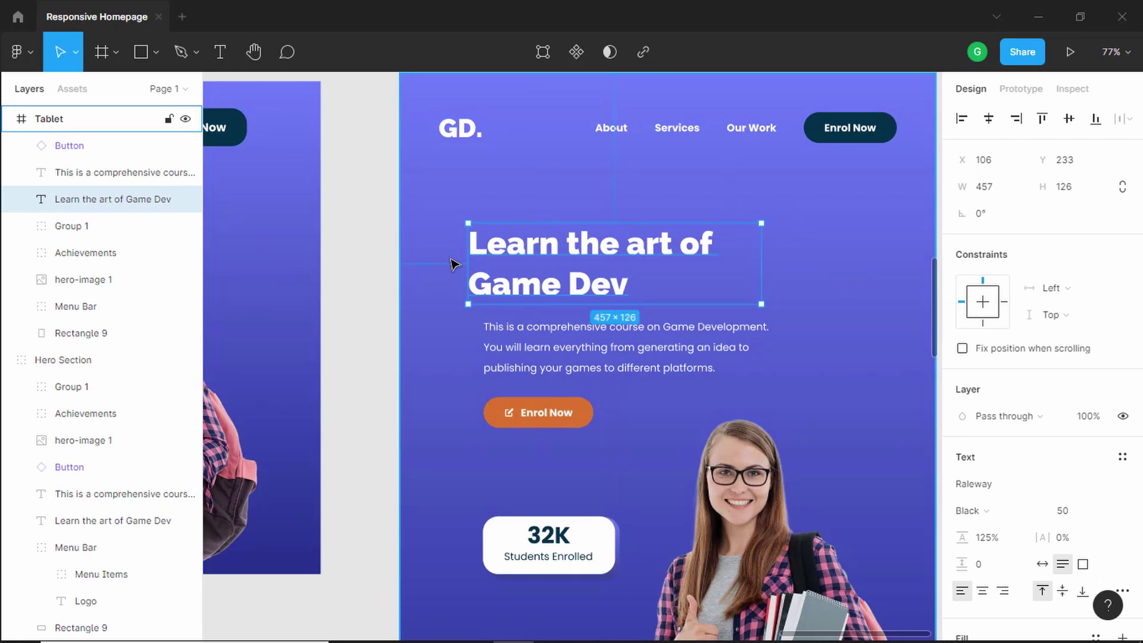
key("Left")
key("Left")
key("Left")
key("Left")
key("Left")
key("Left")
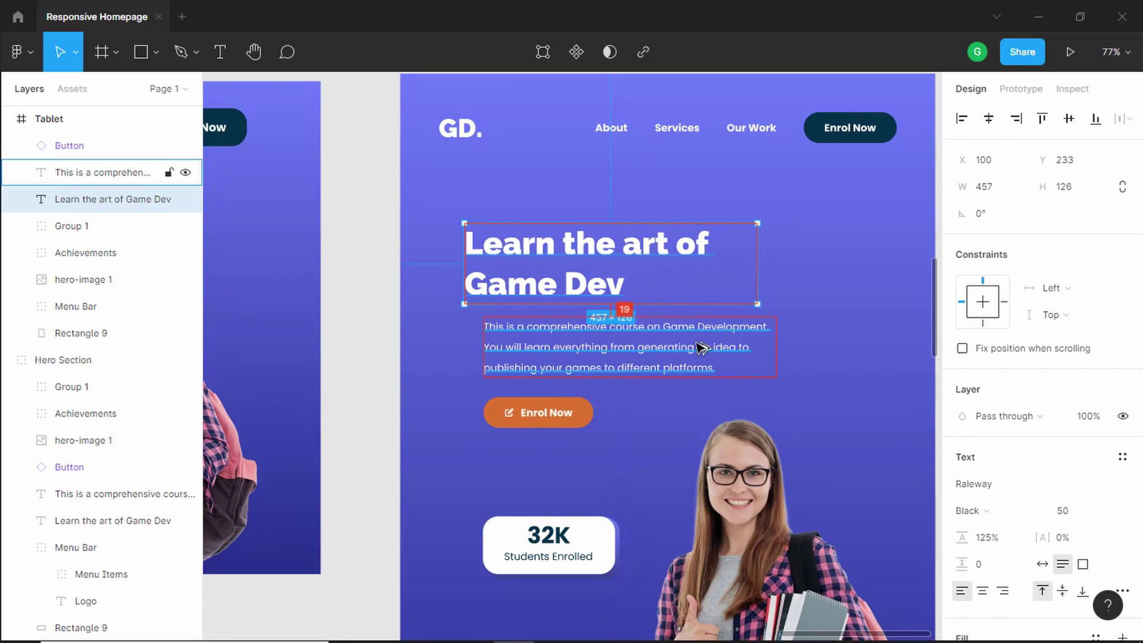
Widen the heading's text box to about 634 px and insert a line break before Game Dev
scroll(709, 299, "down", 3)
scroll(850, 341, "up", 2)
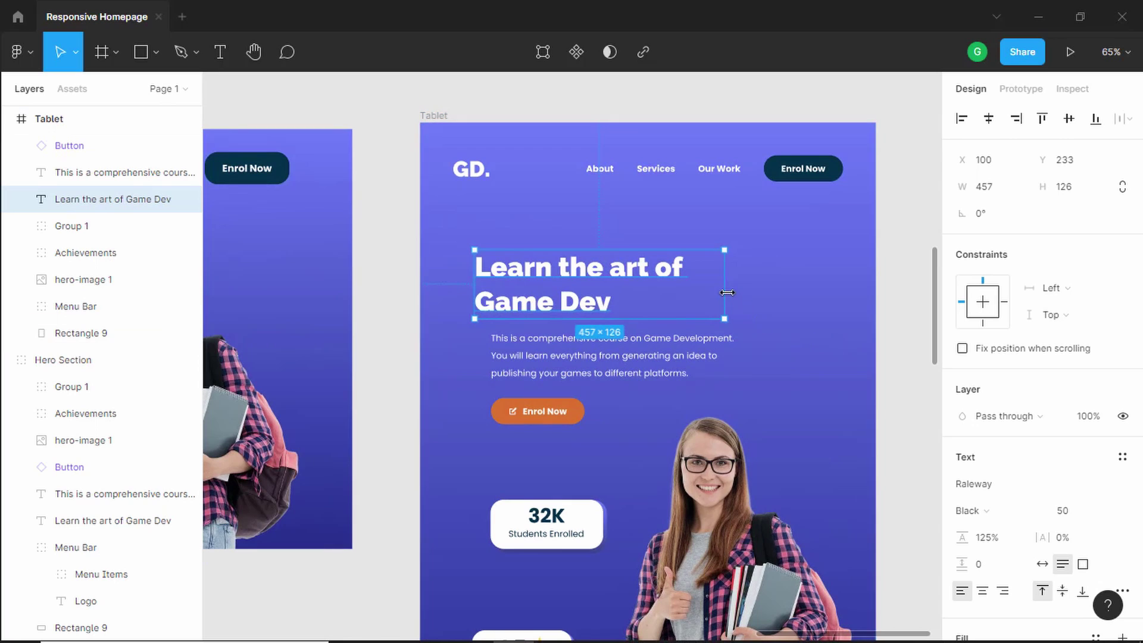
left_click_drag(725, 289, 821, 285)
double_click(687, 275)
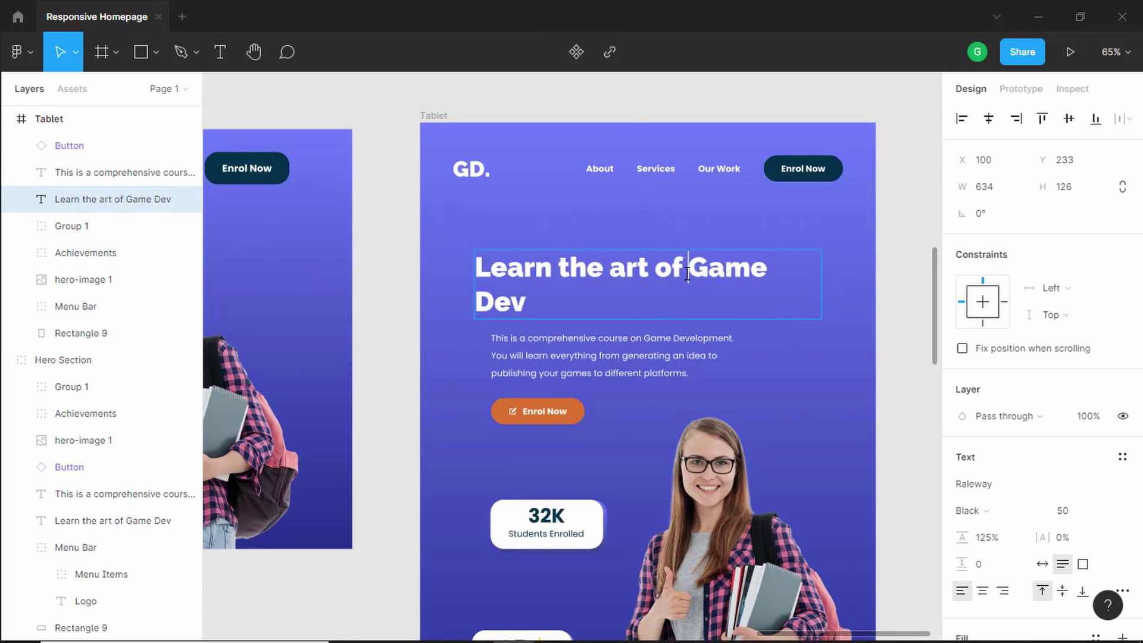
key("Return")
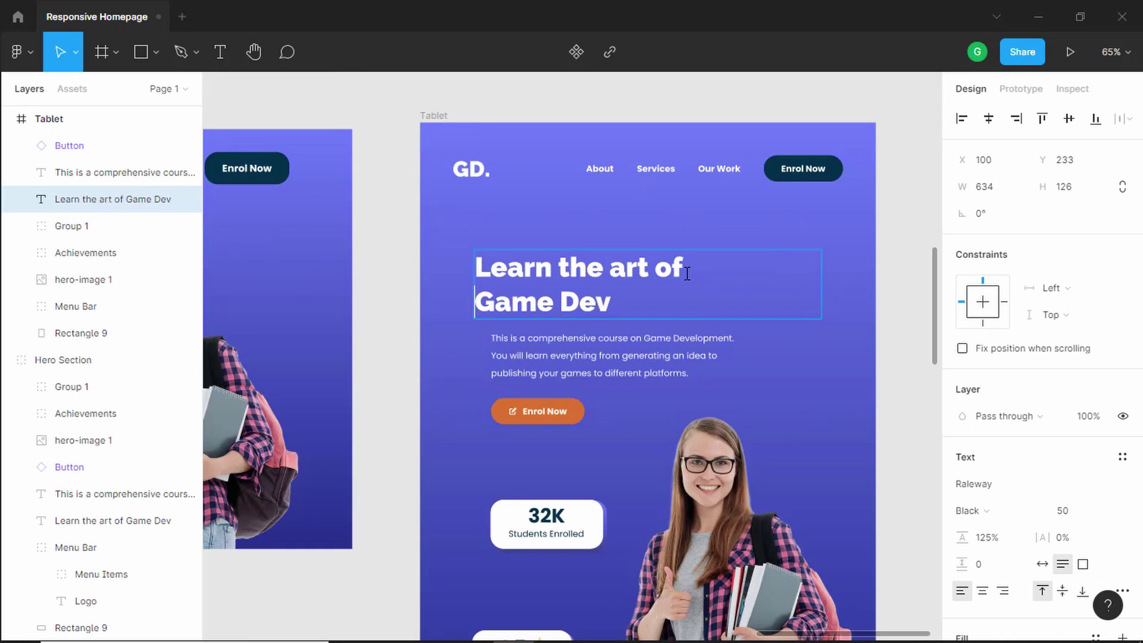
key("Escape")
Move the paragraph under the heading to X 100, Y 375, aligning it with the heading's left edge
scroll(569, 309, "up", 3)
left_click(644, 381)
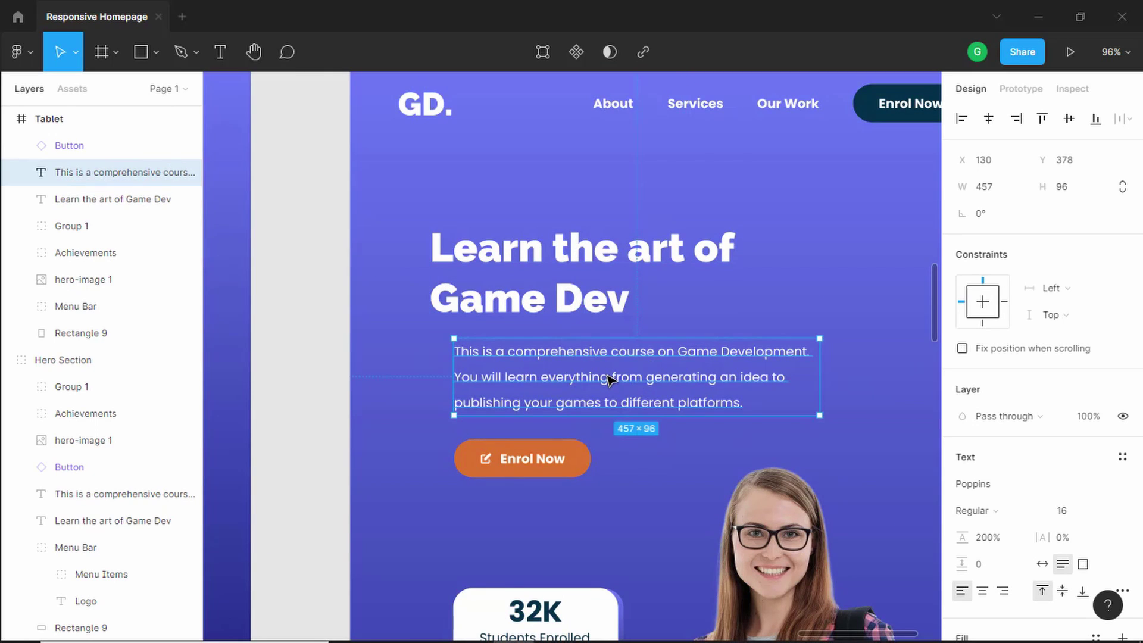
left_click_drag(608, 379, 586, 377)
scroll(586, 379, "up", 1)
key("alt")
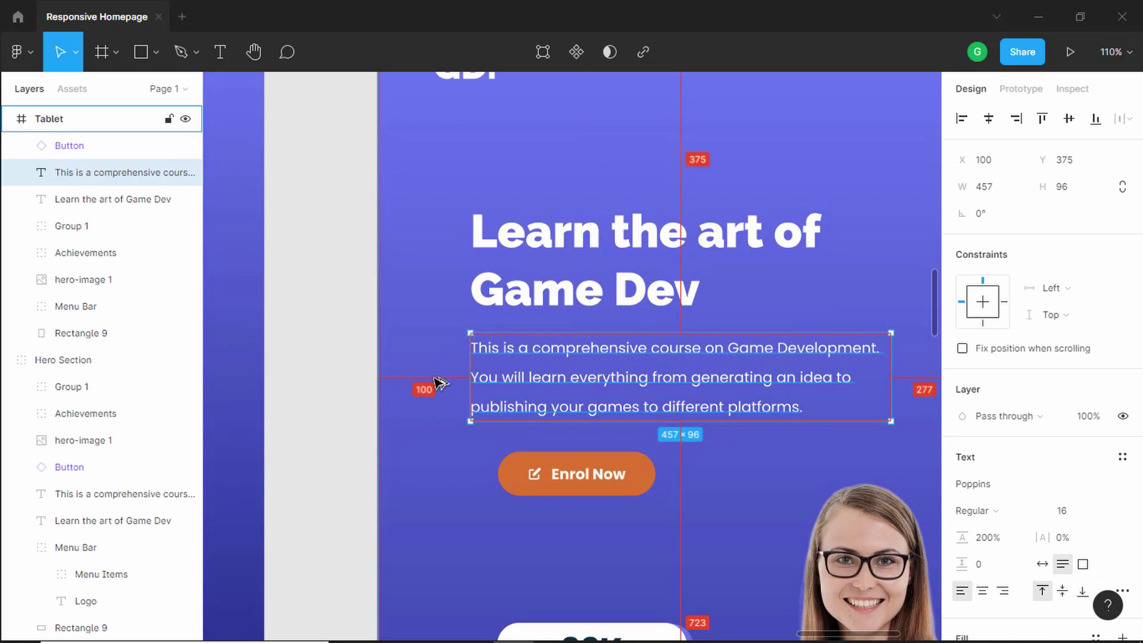
Widen the tablet hero paragraph's text box to 634 px
scroll(866, 402, "down", 5)
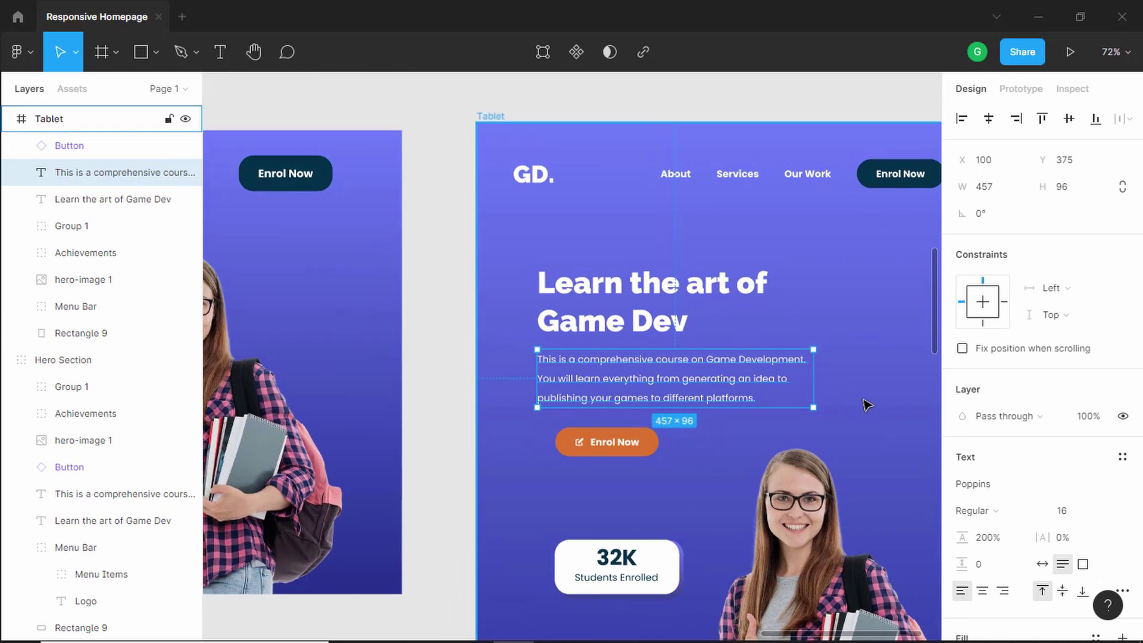
scroll(863, 409, "right", 5)
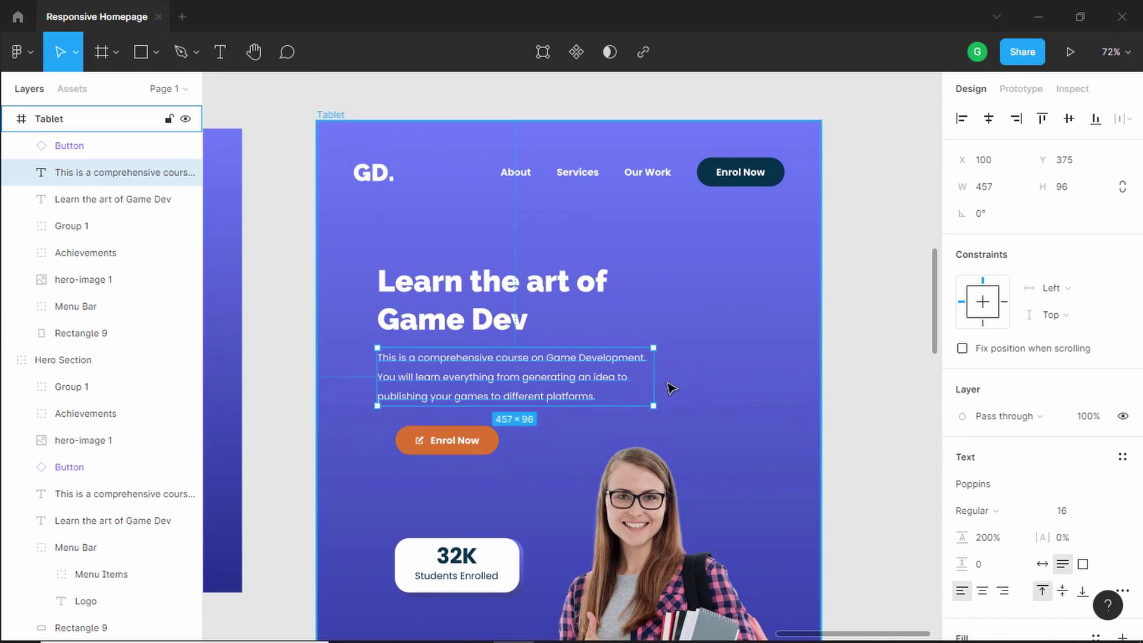
left_click_drag(653, 380, 761, 384)
Move the orange Enrol Now button to X 100, Y 501, aligning it with the paragraph's left edge
scroll(390, 368, "up", 4)
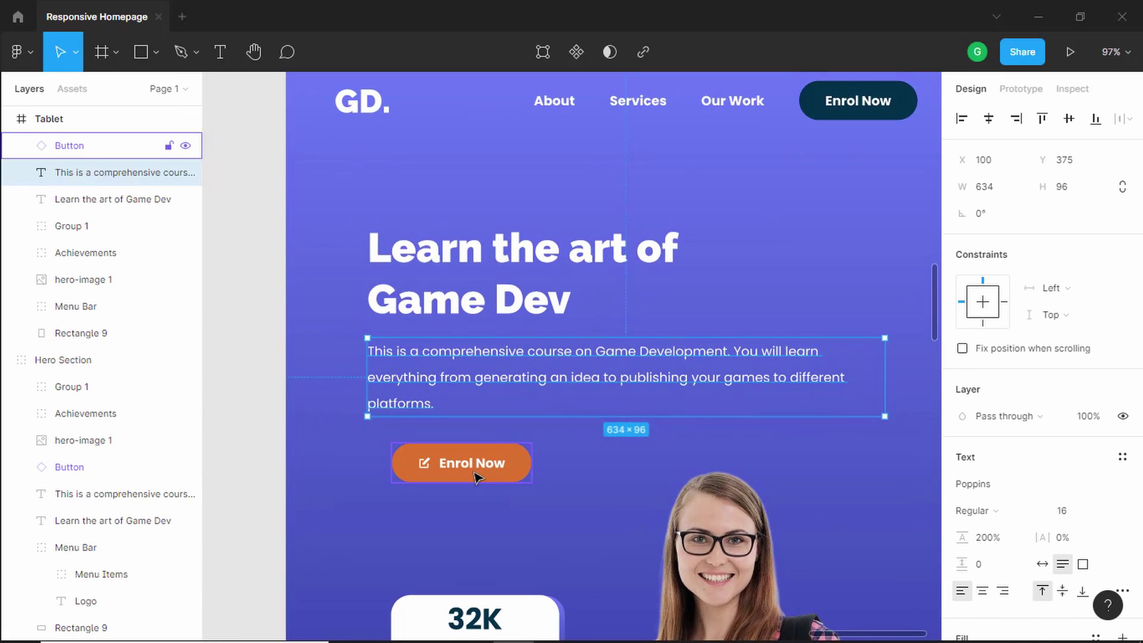
left_click(452, 476)
left_click_drag(454, 468, 439, 467)
Enlarge the tablet frame's hero image and place it in the hero's lower-right corner, flush with the bottom edge
scroll(505, 435, "down", 3)
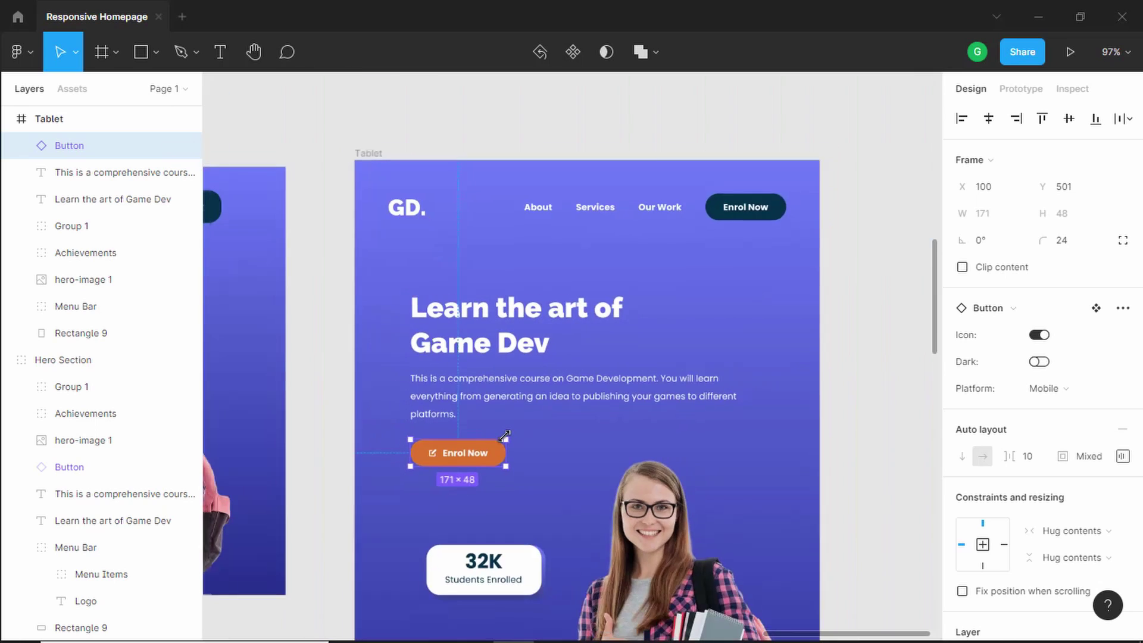
left_click(581, 454)
scroll(565, 506, "down", 4)
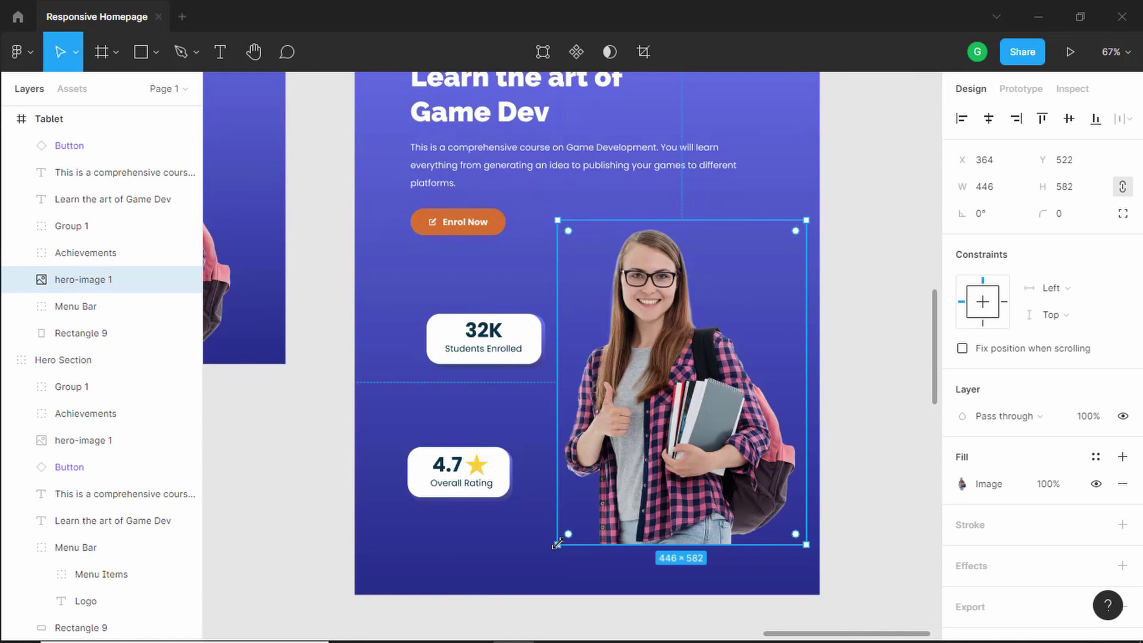
left_click_drag(556, 543, 526, 577)
left_click_drag(671, 525, 697, 536)
Lower both stat cards beside the hero image, placing the 4.7 Overall Rating card at X 139, Y 979, centred under the 32K card
left_click(488, 352)
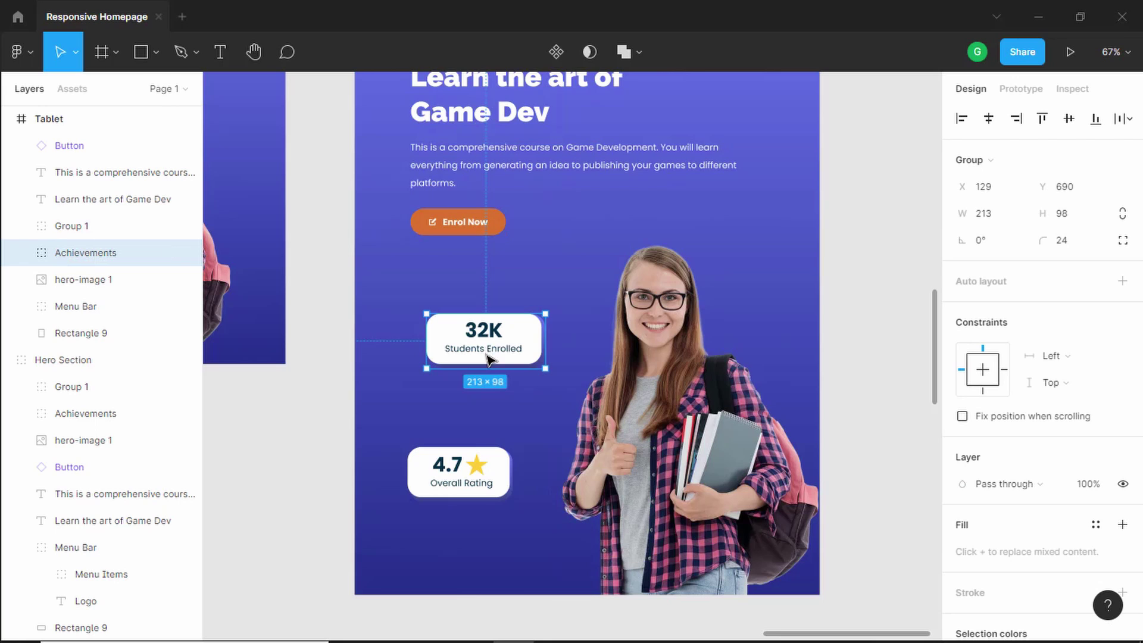
left_click_drag(488, 357, 492, 393)
left_click_drag(470, 474, 492, 498)
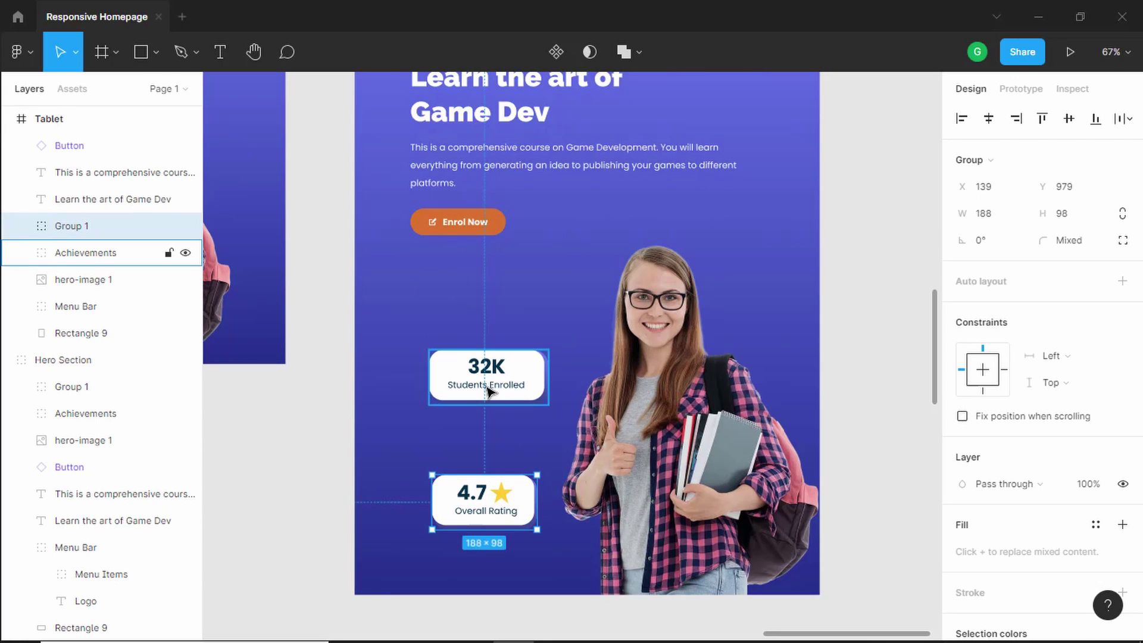
left_click(488, 390)
Shift the tablet hero's heading, paragraph and orange Enrol Now button down together slightly
scroll(827, 382, "down", 5)
left_click(615, 275)
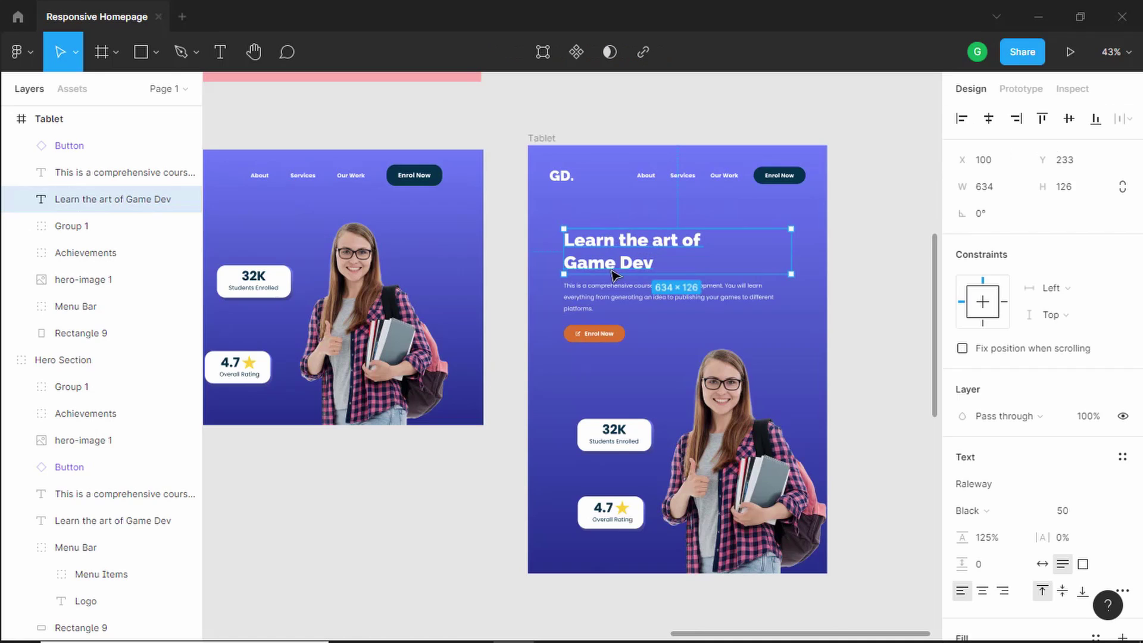
left_click(613, 291, "shift")
left_click(595, 333, "shift")
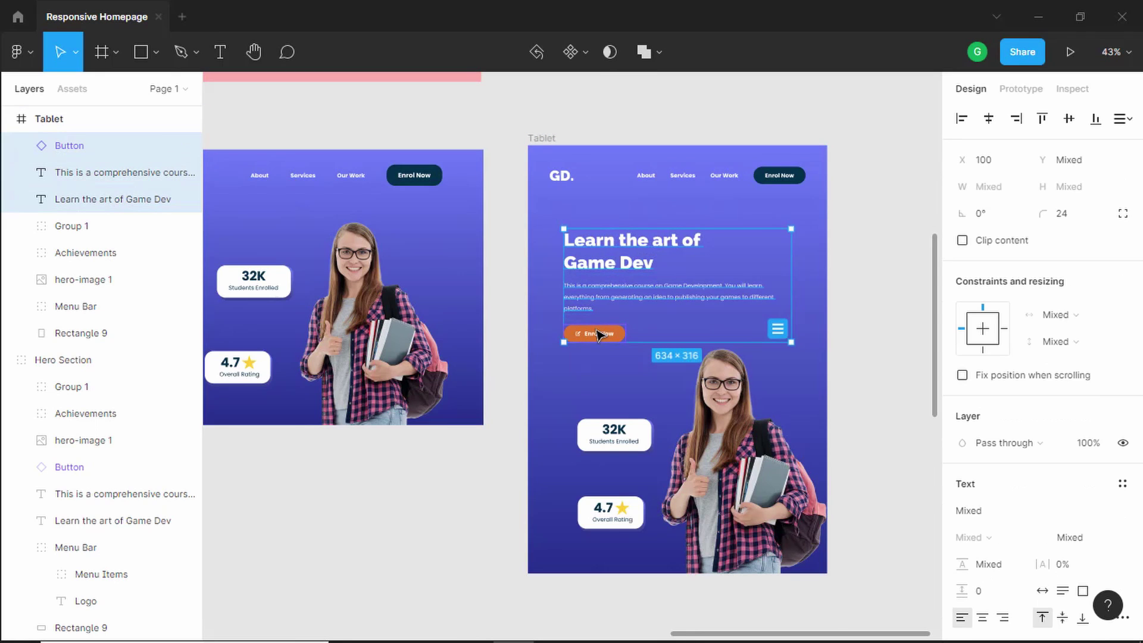
left_click_drag(596, 331, 597, 340)
left_click(848, 334)
scroll(822, 333, "up", 1)
scroll(815, 332, "down", 2)
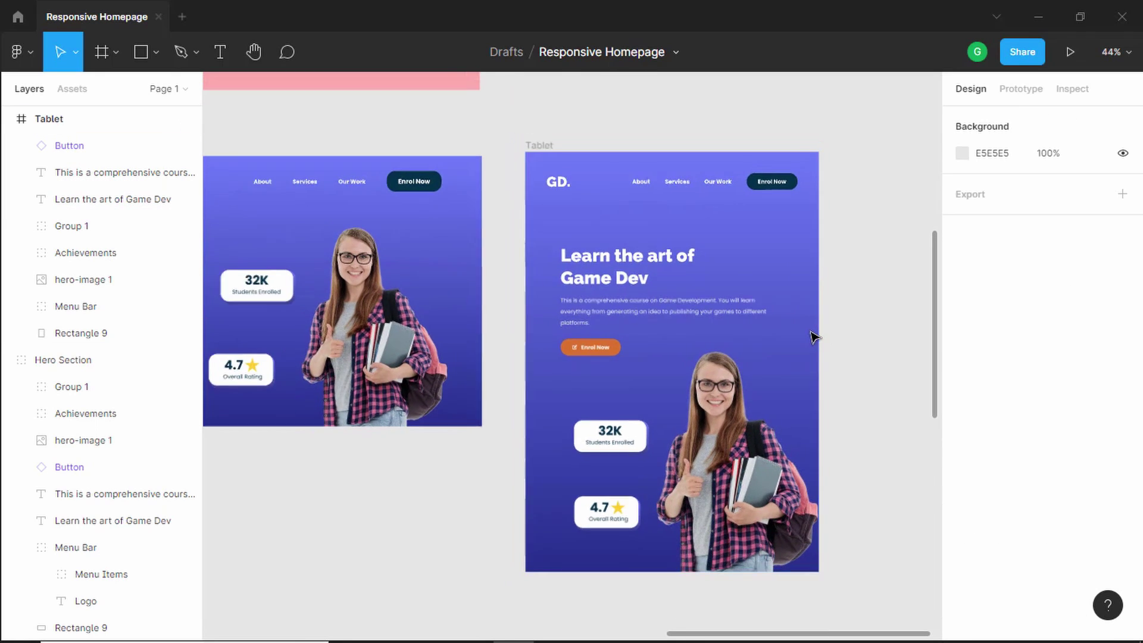
Delete the leftover Hero Section copy lying between the desktop and tablet frames
scroll(815, 334, "down", 3)
left_click_drag(415, 440, 543, 229)
key("Delete")
Extend the Tablet frame downward to a height of about 5803 px, keeping its 834 px width
left_click(678, 230)
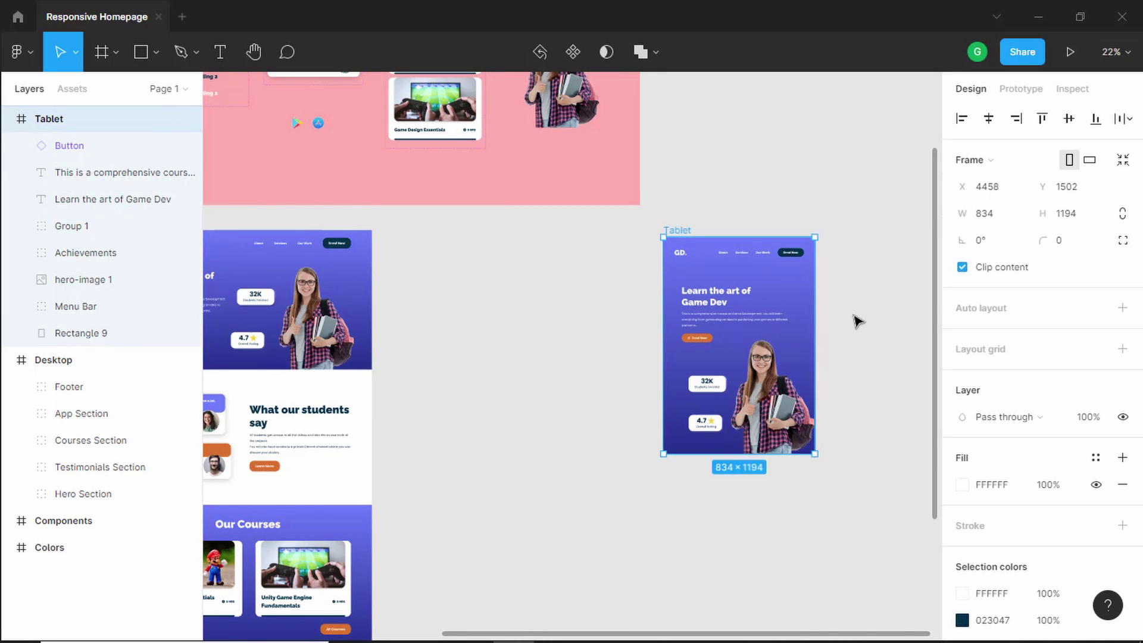
left_click_drag(862, 339, 624, 253)
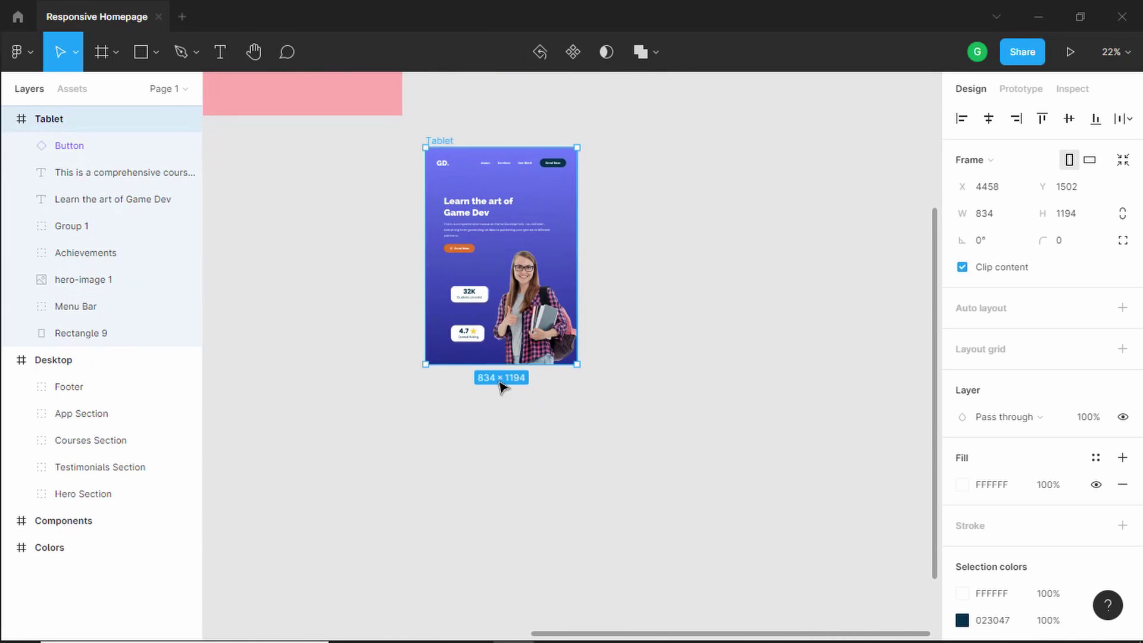
left_click_drag(498, 365, 511, 637)
scroll(533, 263, "down", 3)
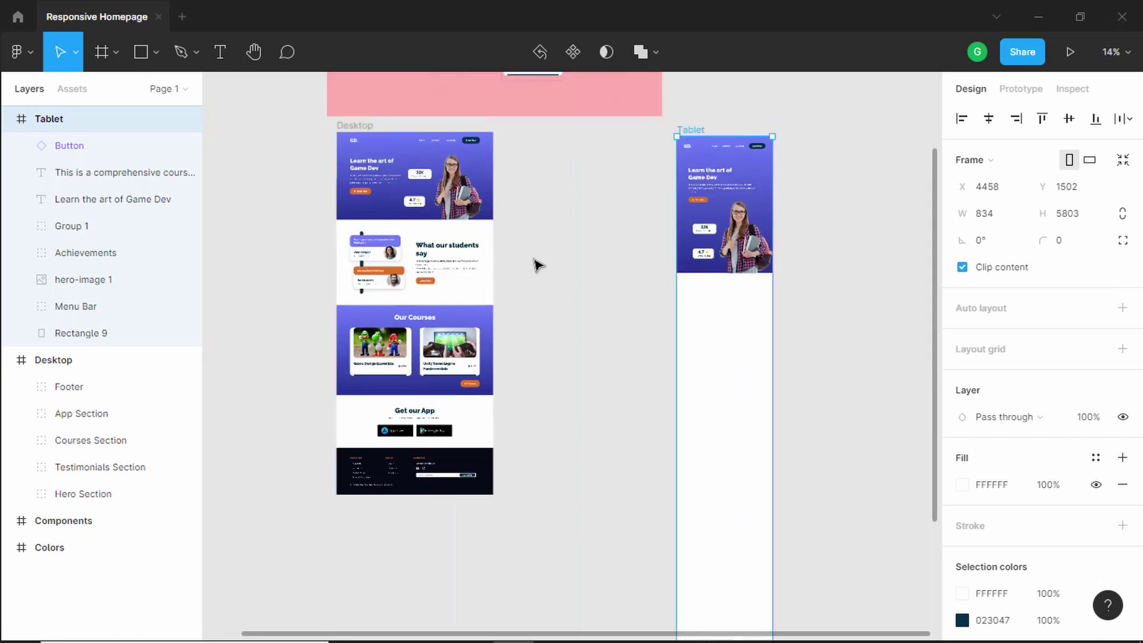
Duplicate the desktop's Testimonials Section into the empty canvas between the Desktop and Tablet frames
scroll(529, 263, "up", 3)
scroll(361, 254, "down", 2)
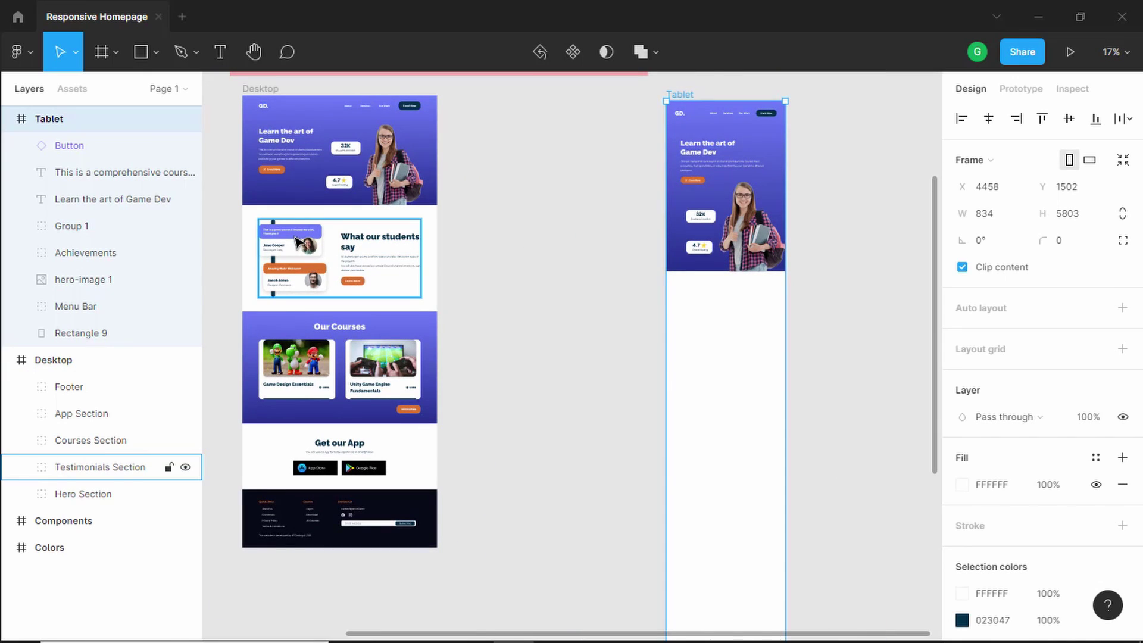
key("alt")
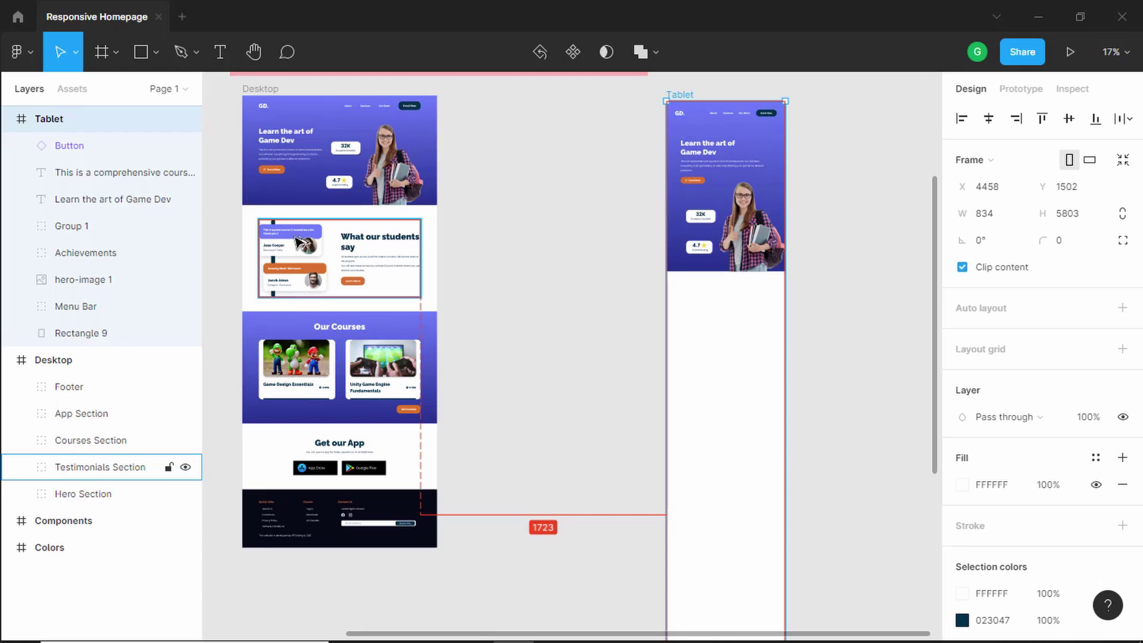
left_click_drag(301, 244, 533, 205)
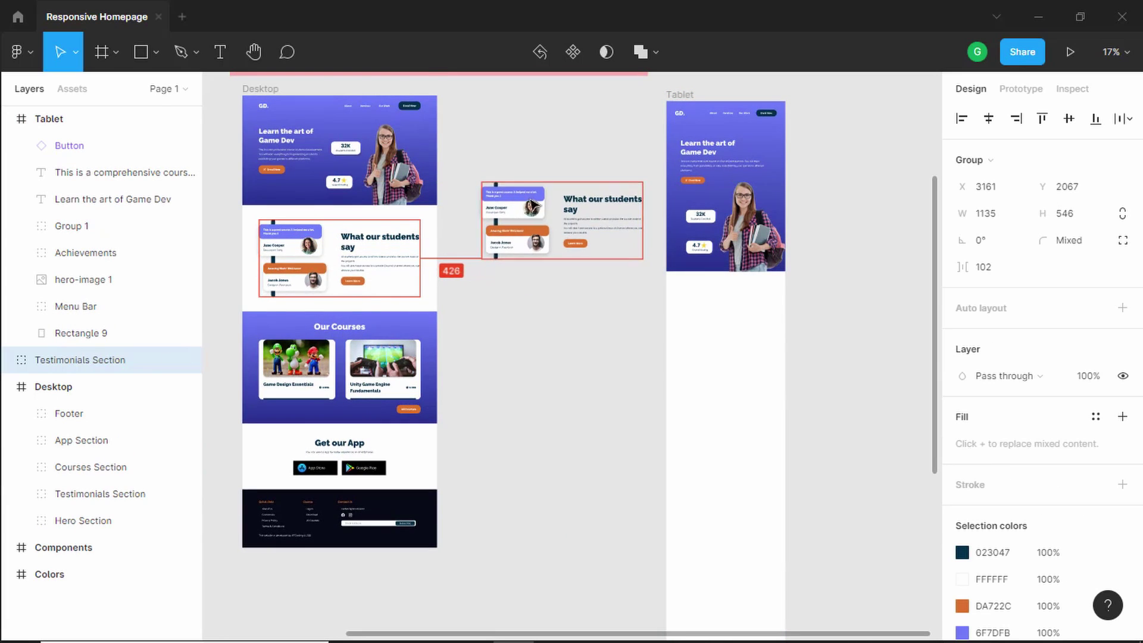
scroll(799, 293, "up", 2)
scroll(500, 287, "down", 2)
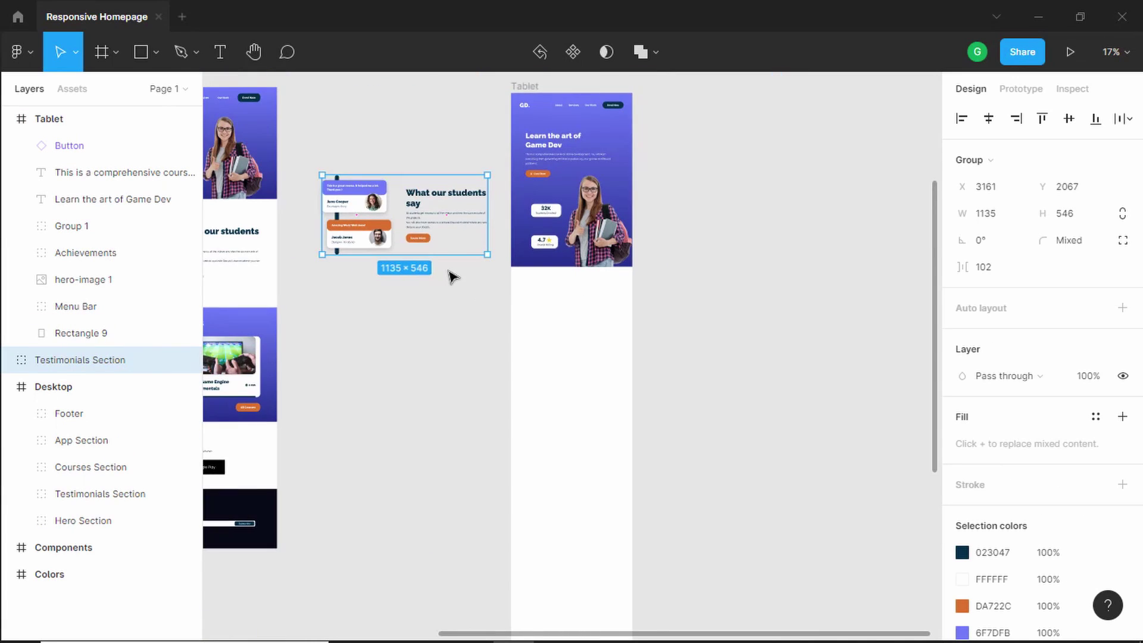
Move the copied Testimonials Right group into the Tablet frame below the hero, at X 137, Y 1288
scroll(452, 277, "up", 3)
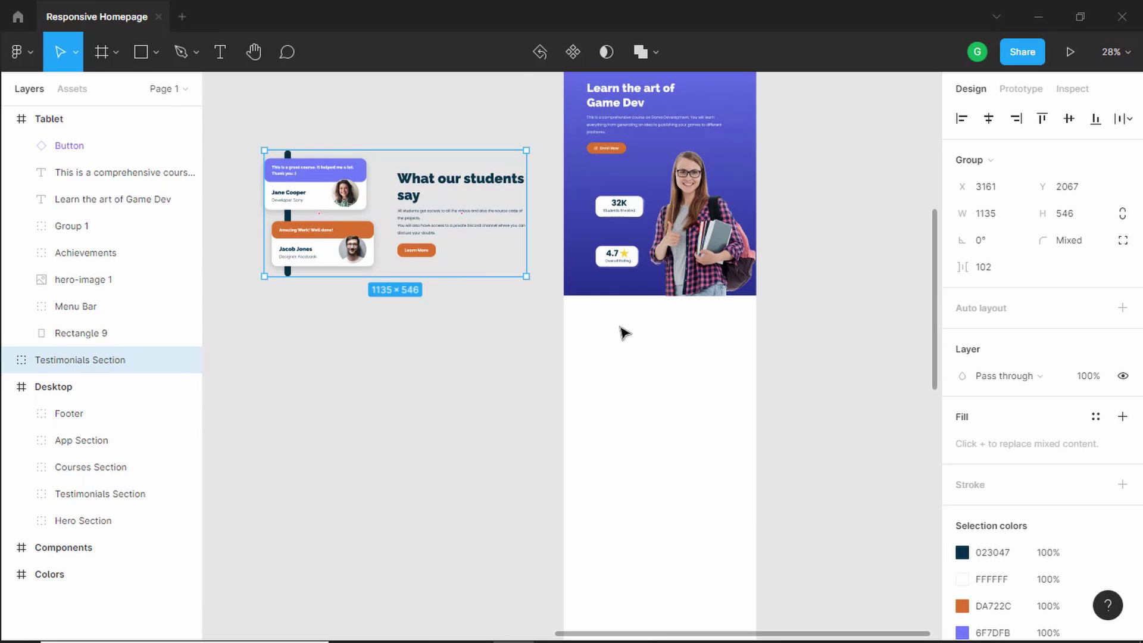
double_click(417, 188)
left_click_drag(408, 189, 616, 338)
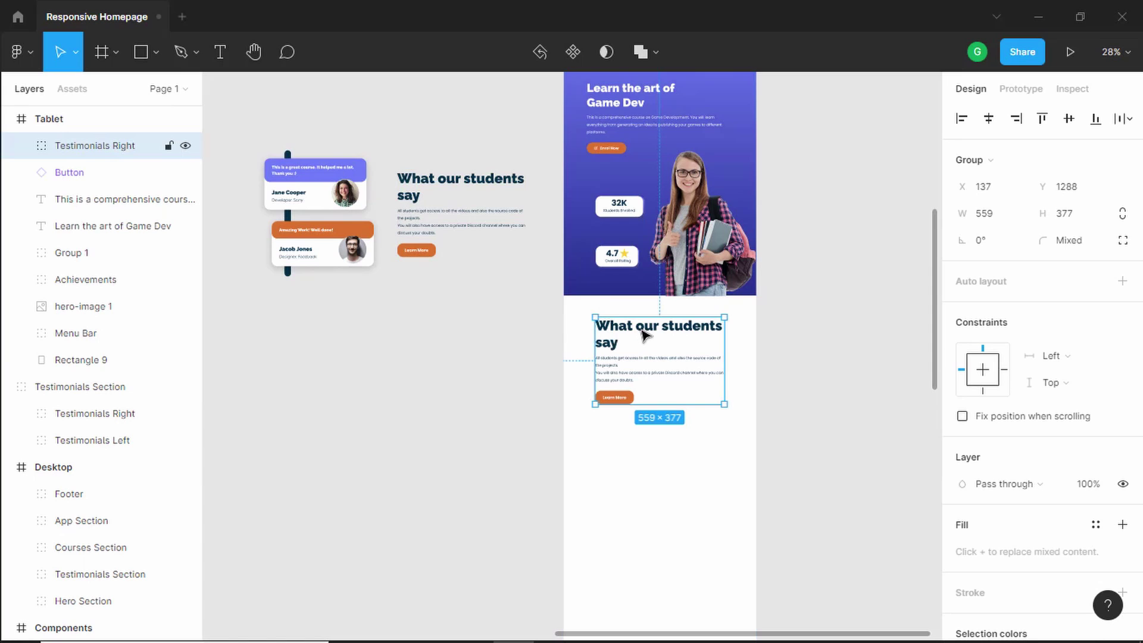
Switch the tablet frame's What our students say heading to the Tablet platform variant
scroll(766, 355, "up", 3)
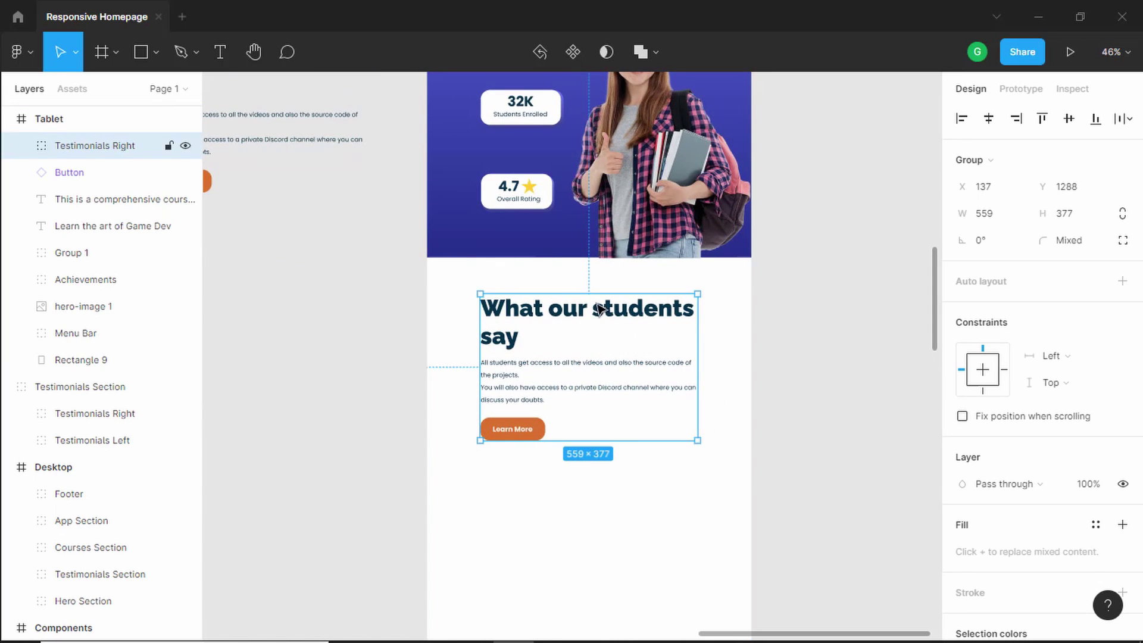
double_click(598, 313)
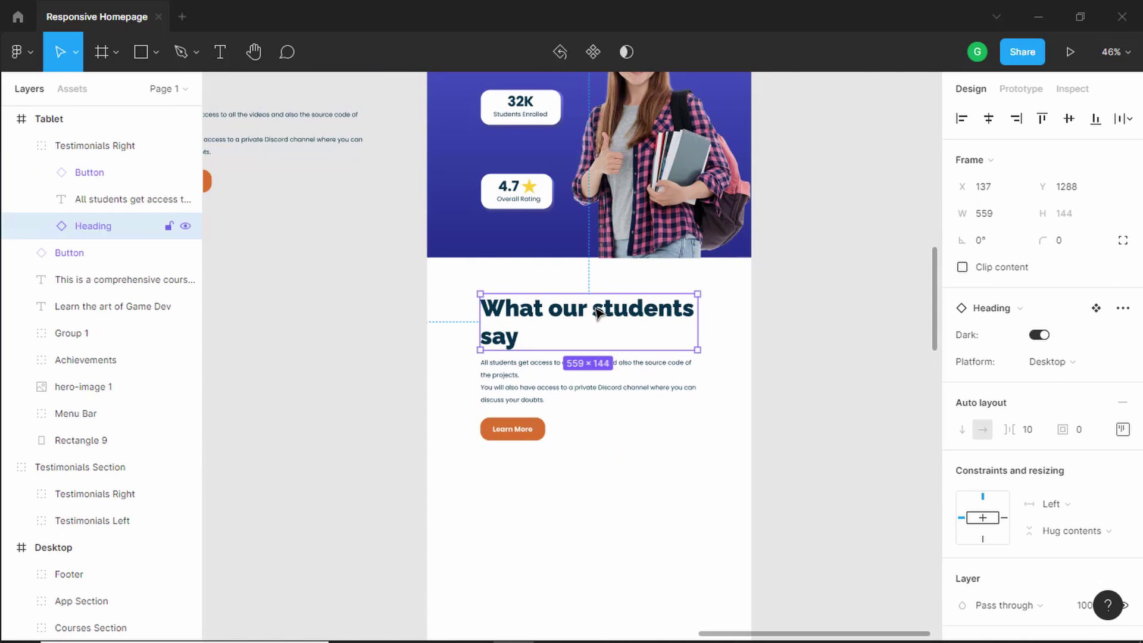
left_click(1076, 363)
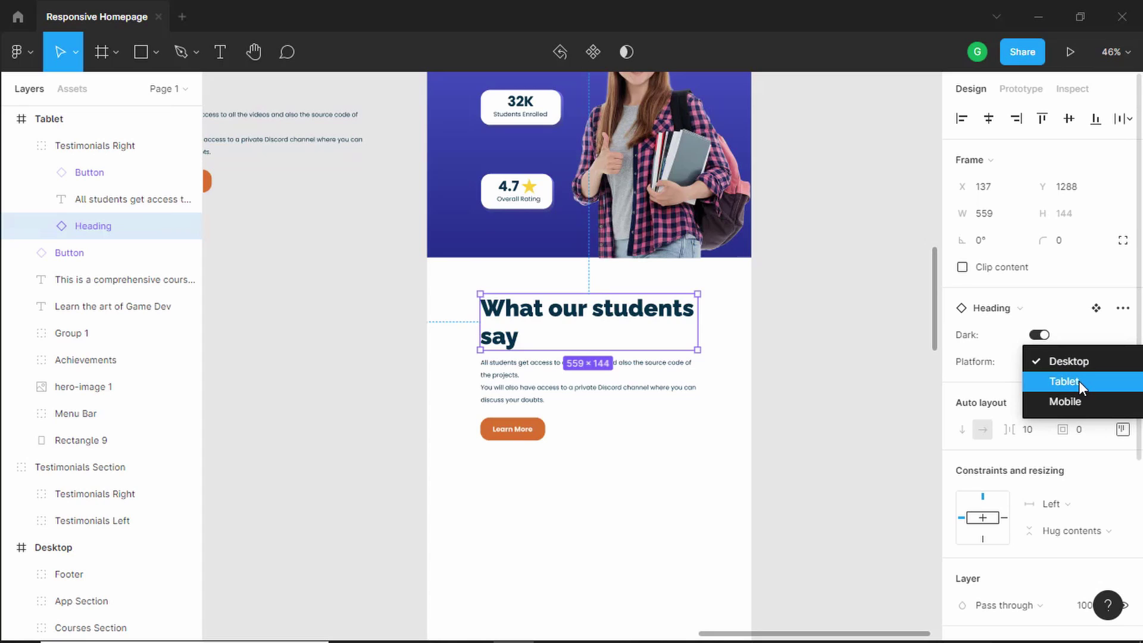
left_click(1079, 381)
left_click(1082, 361)
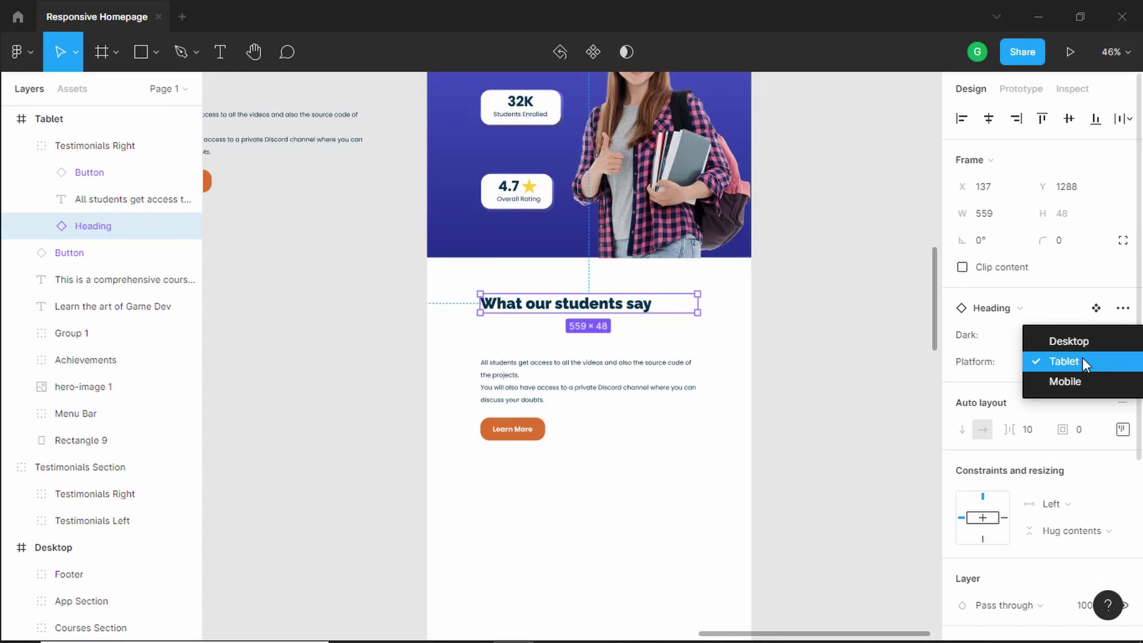
left_click(1082, 361)
Move the What our students say heading to X 100 and widen it to 634 px
scroll(826, 348, "down", 4)
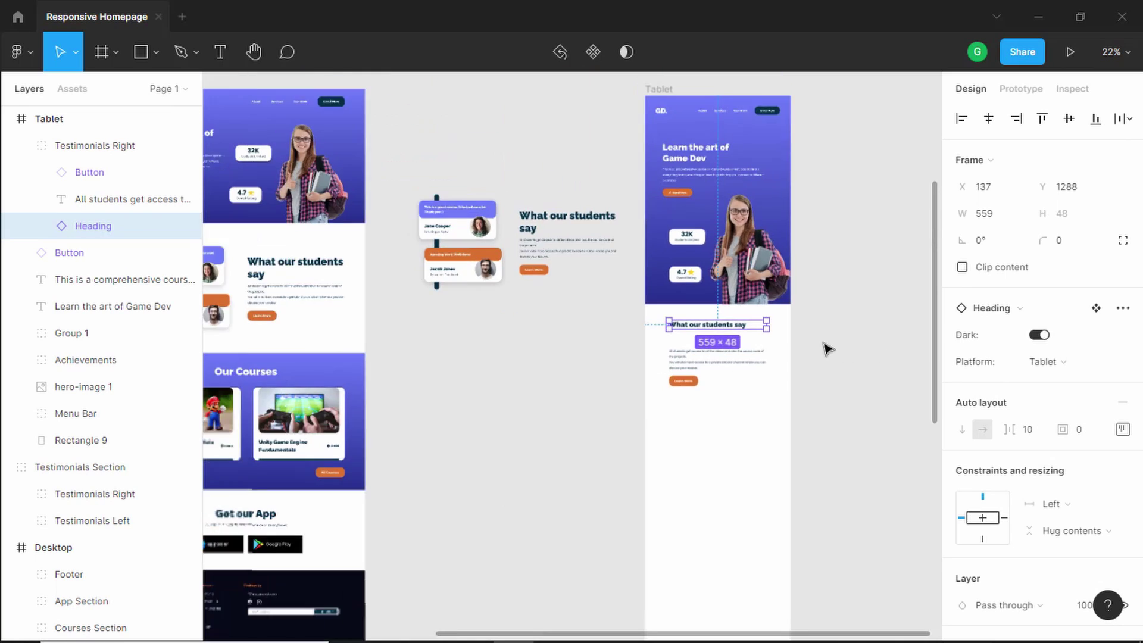
scroll(809, 342, "up", 2)
scroll(794, 334, "up", 8)
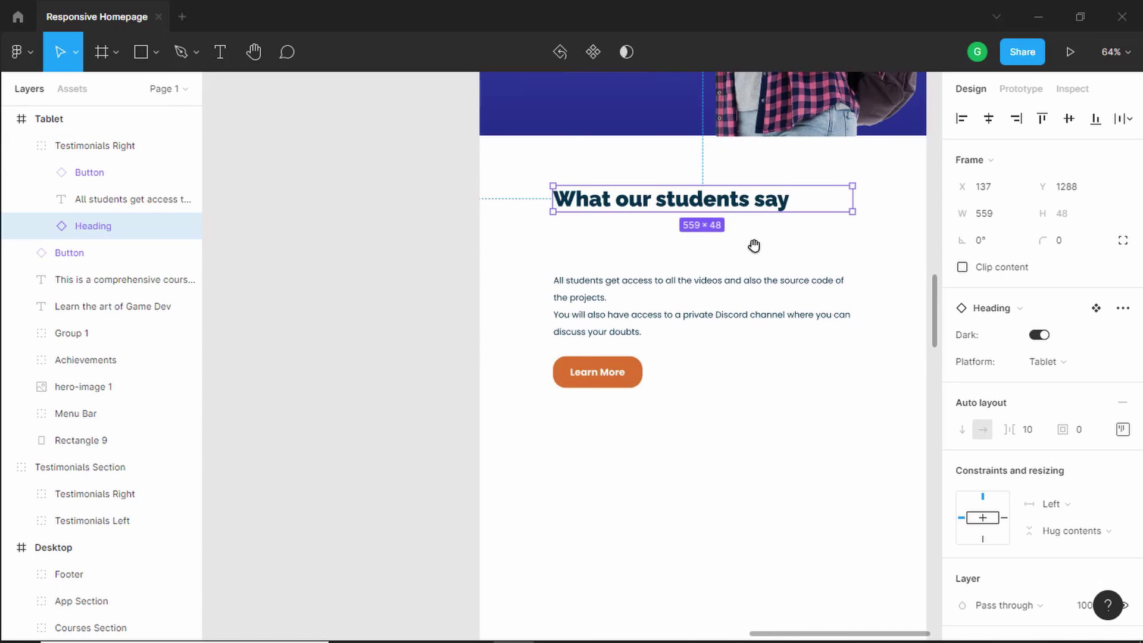
left_click_drag(753, 245, 673, 258)
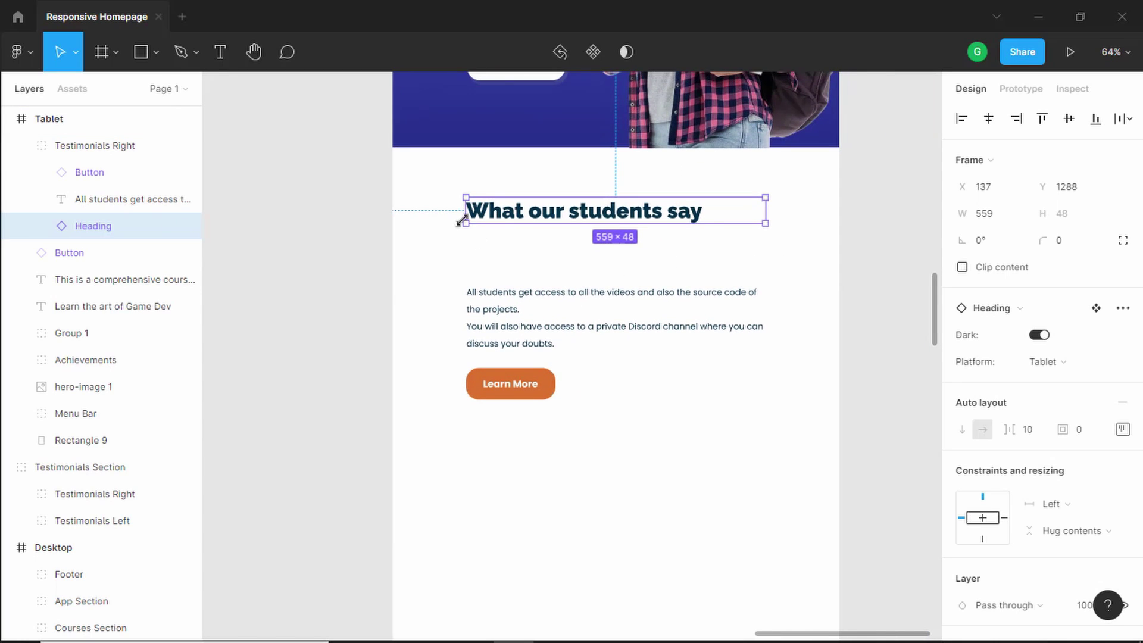
scroll(461, 220, "up", 3)
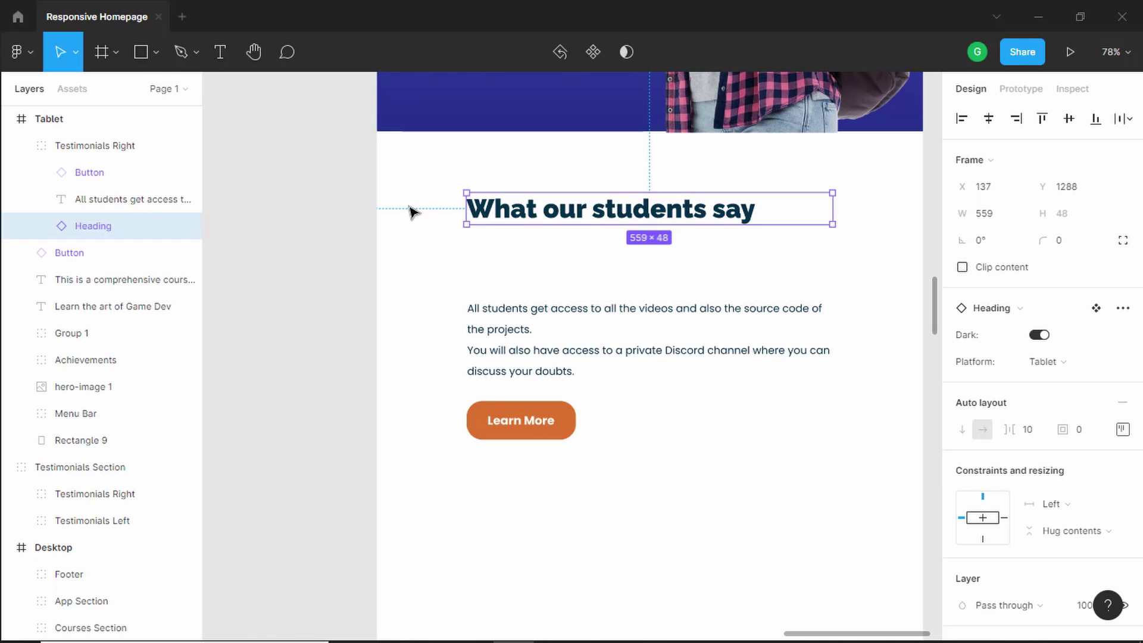
key("alt")
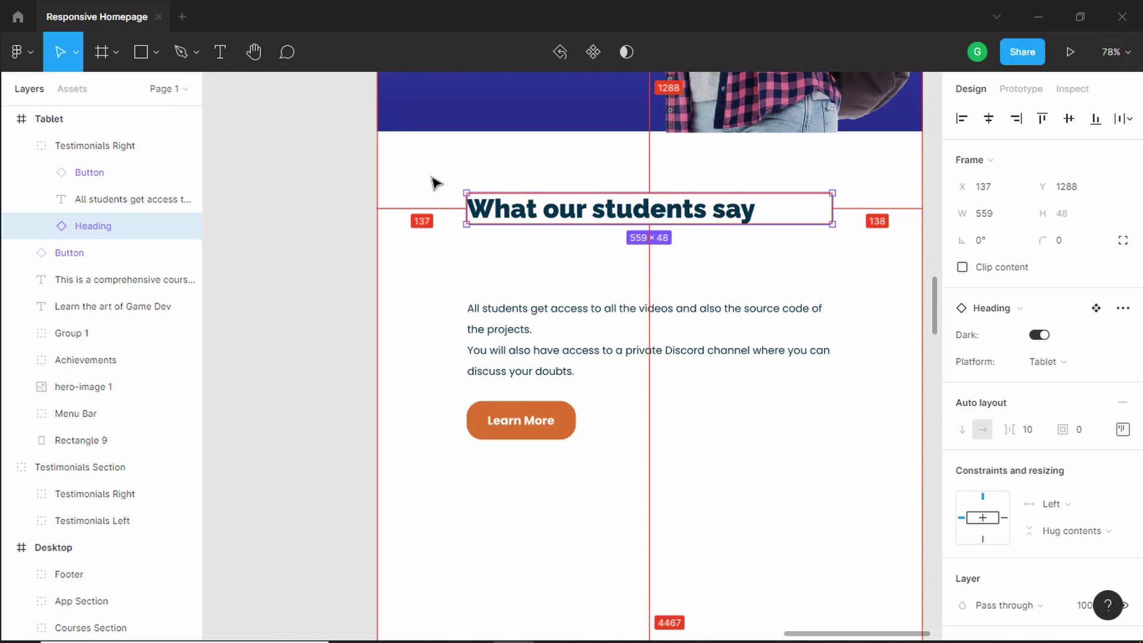
key("shift+Left")
key("shift+Left")
key("shift+Left")
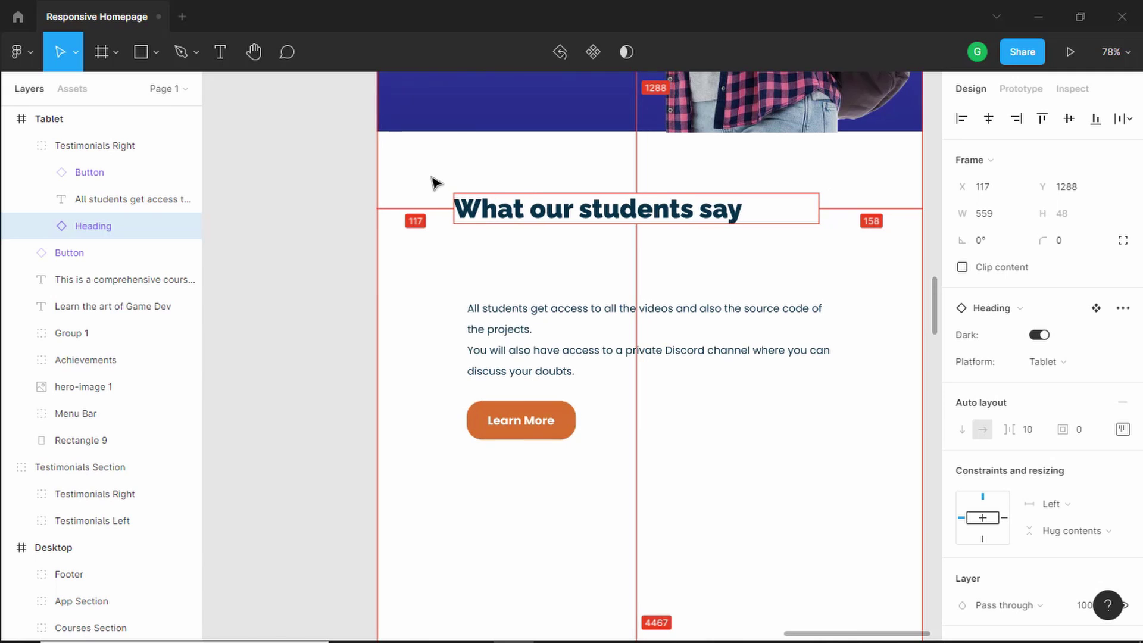
key("Left")
key("Left")
key("Left")
key("Left")
key("Left")
key("Left")
key("Left")
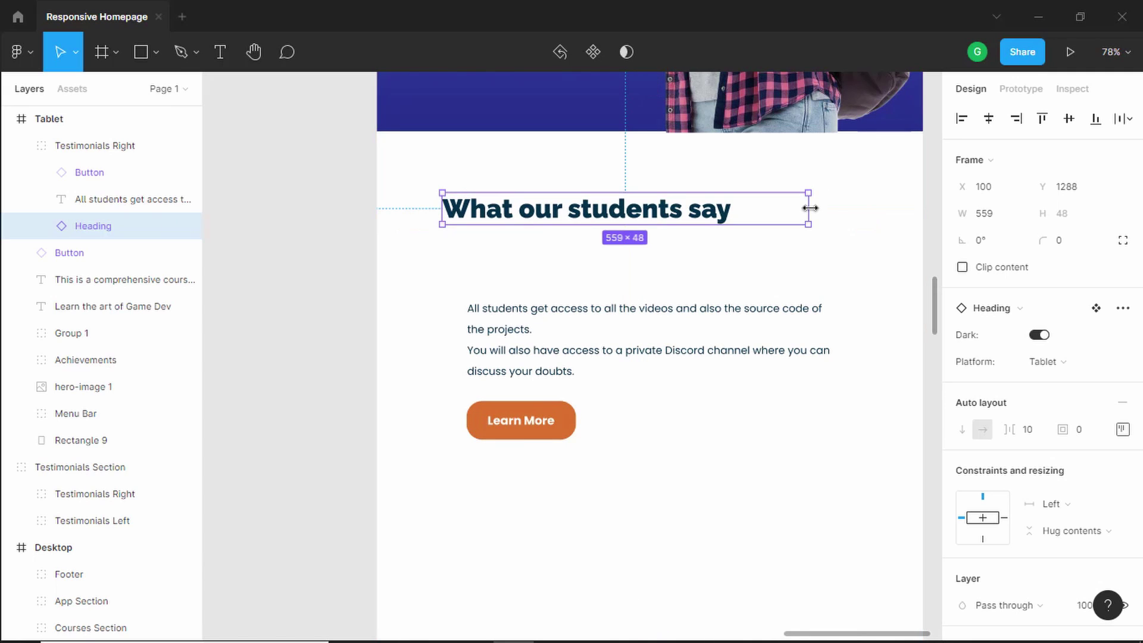
left_click_drag(810, 207, 861, 209)
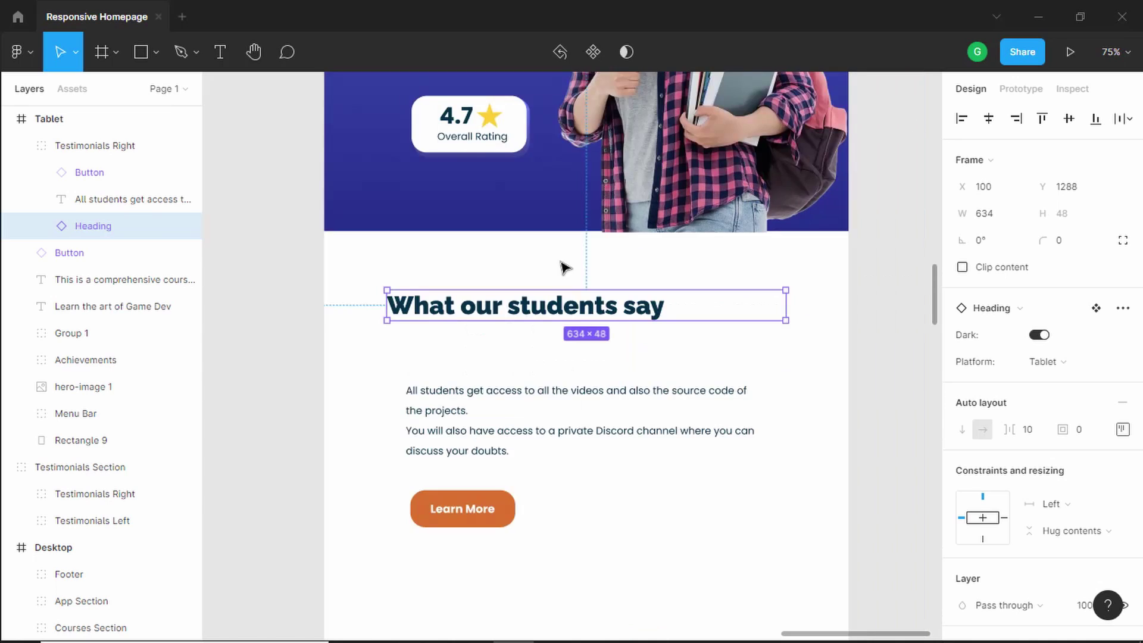
Lower the What our students say heading to Y 1294, leaving 100 px below the hero image
left_click_drag(561, 266, 558, 272)
scroll(558, 272, "up", 1)
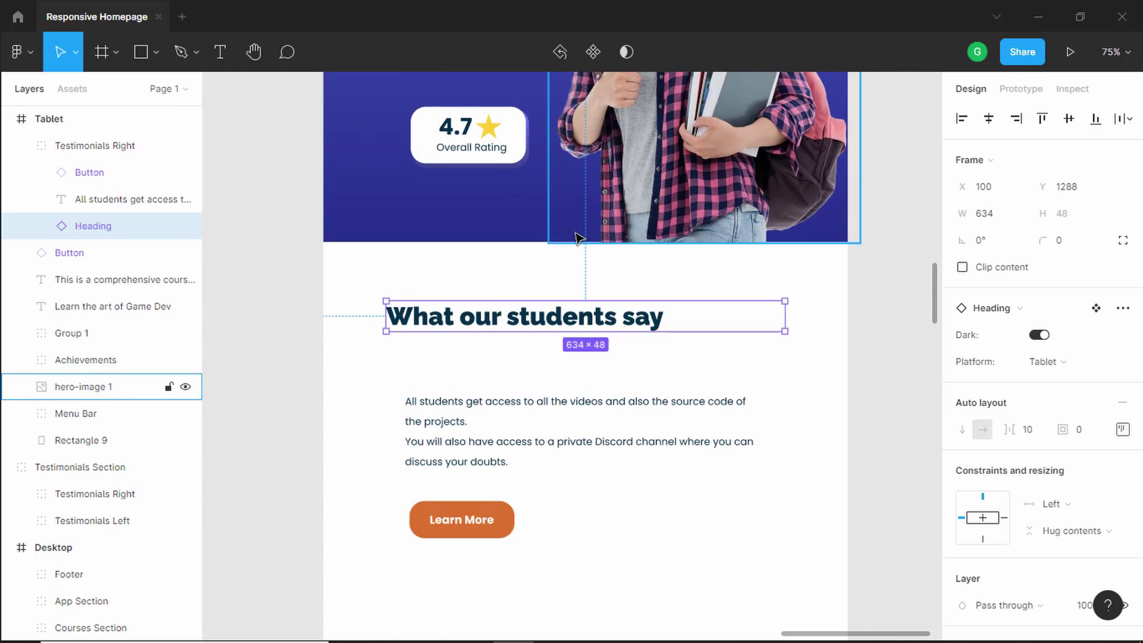
scroll(576, 237, "up", 3)
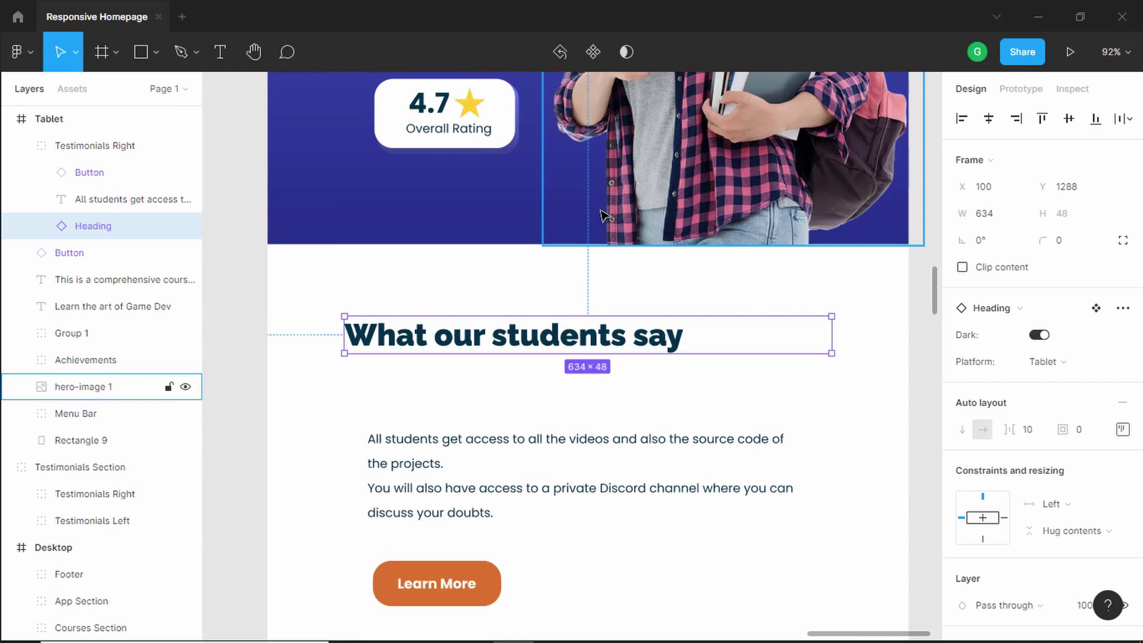
left_click(553, 345)
left_click(553, 345)
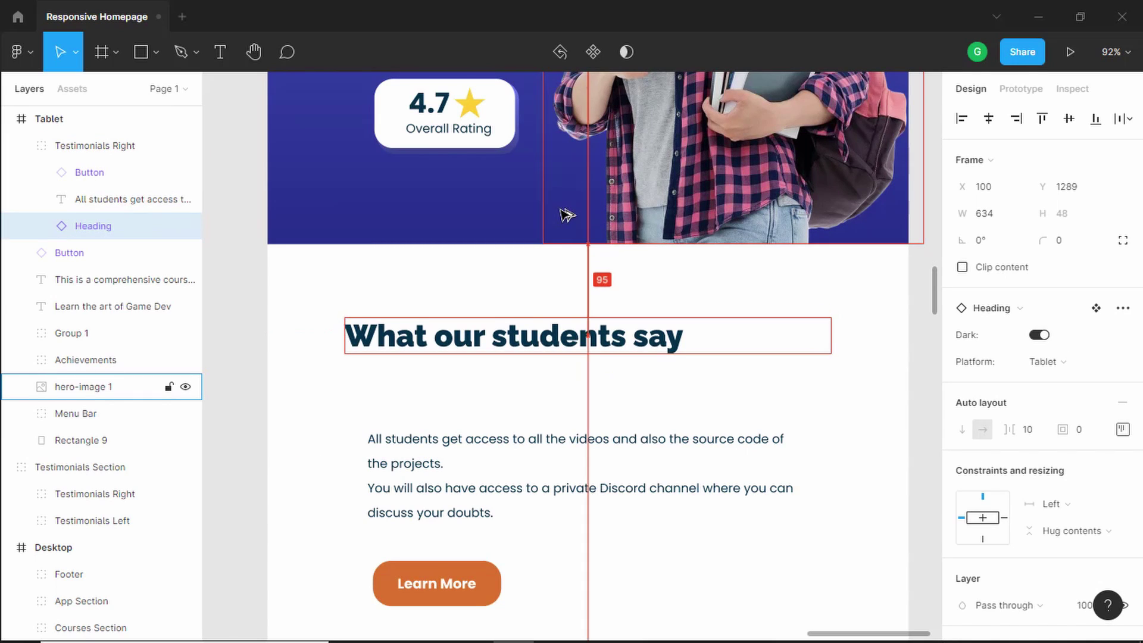
key("Down")
key("Down")
key("Down")
key("Down")
key("Down")
key("Down")
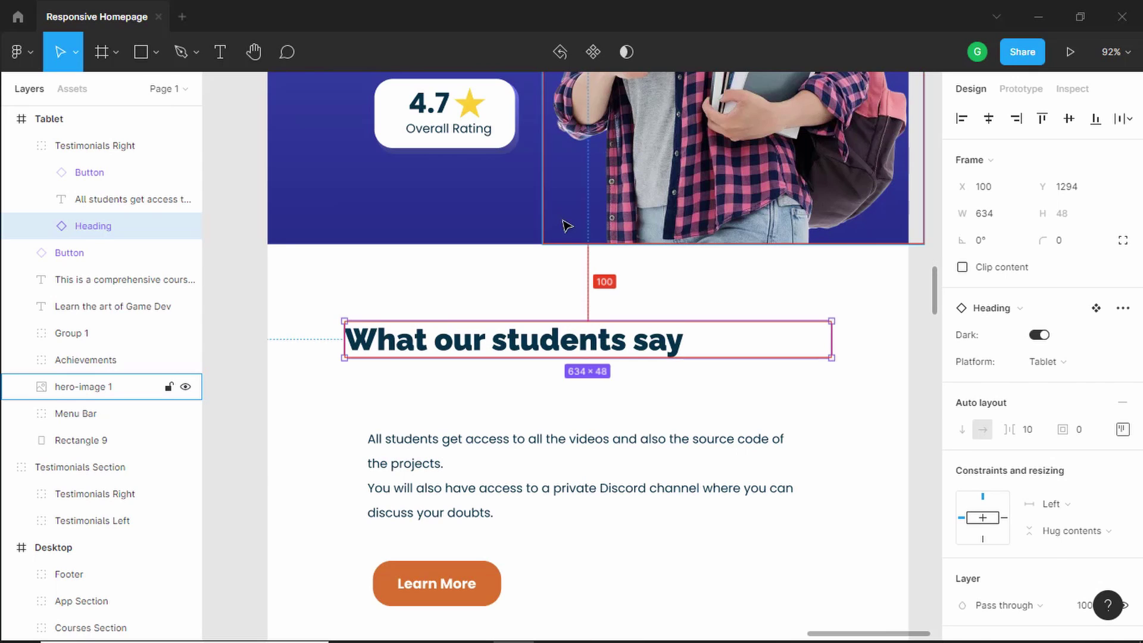
Move the description paragraph under the heading to X 100, Y 1371 and widen it to 634 px
left_click(408, 477)
left_click_drag(408, 477, 379, 434)
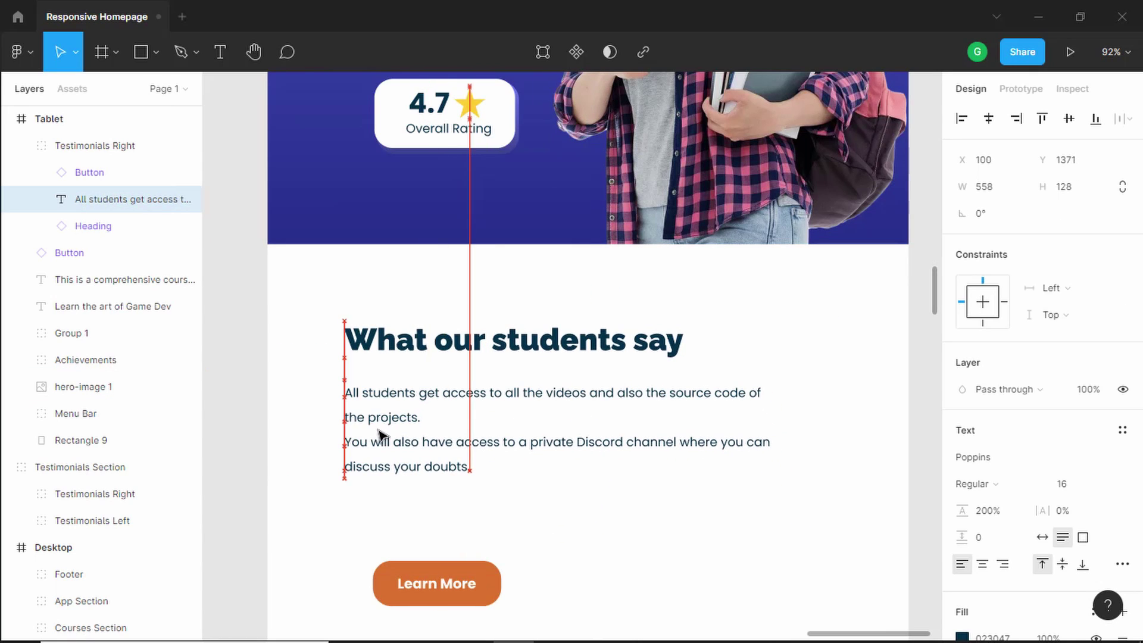
left_click_drag(773, 436, 830, 436)
key("alt")
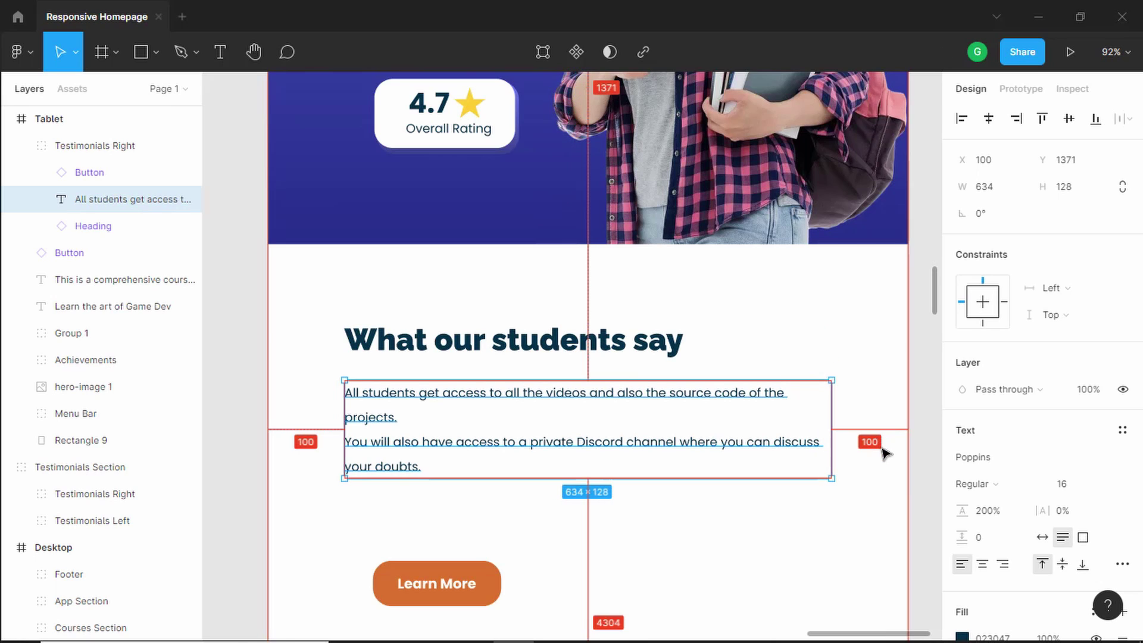
key("alt")
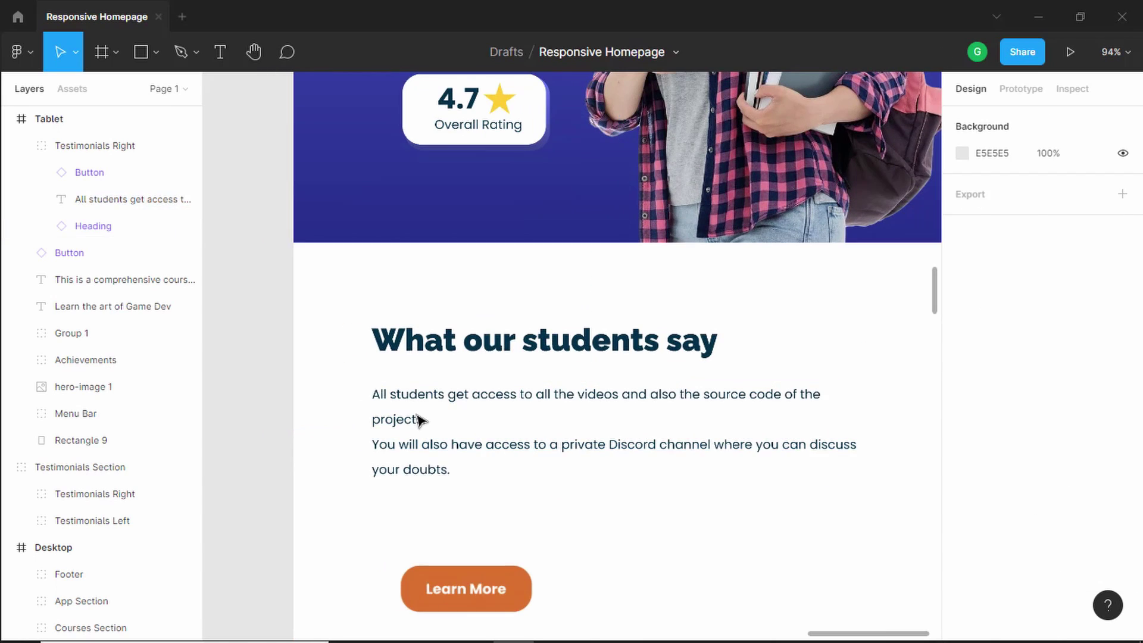
Remove the line break after "projects." so the description runs as a single paragraph
left_click(420, 420)
key("Escape")
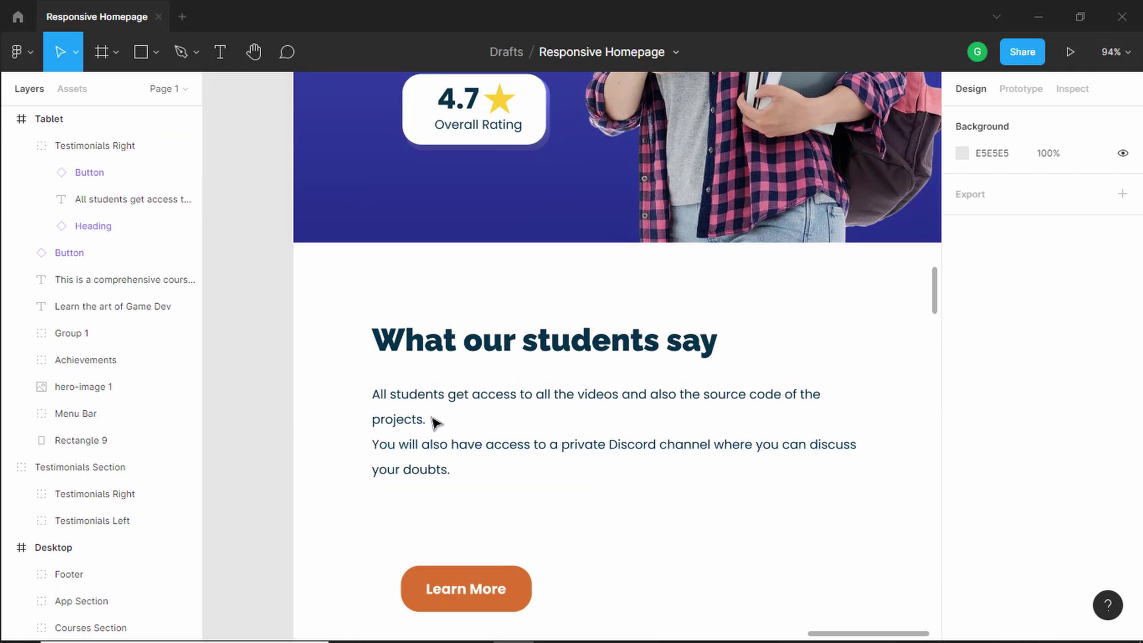
left_click(403, 422)
double_click(402, 423)
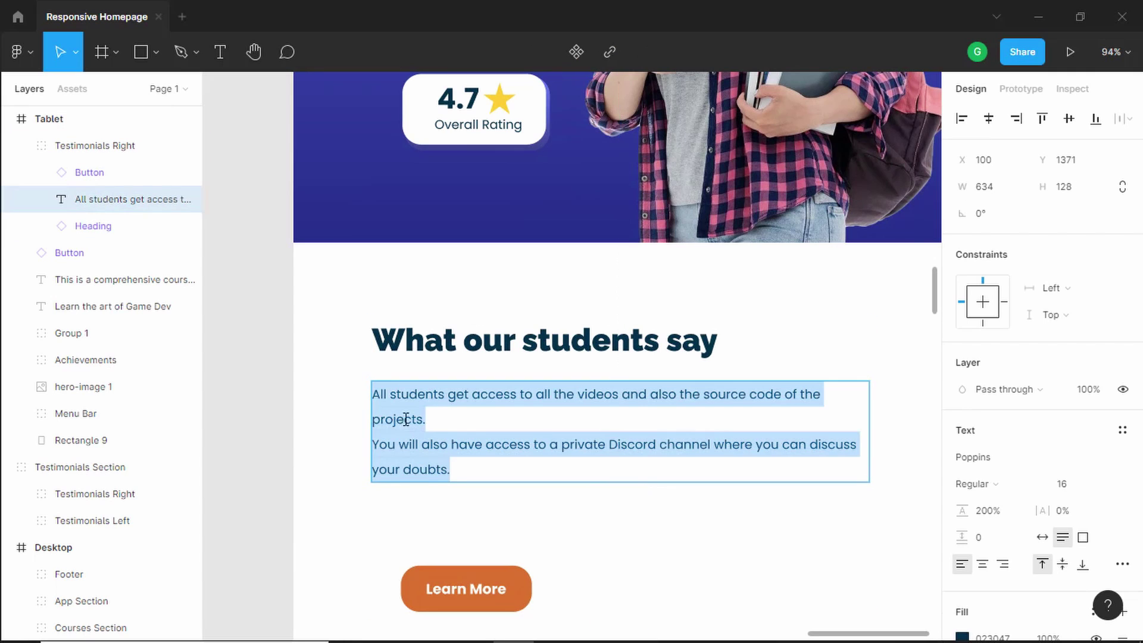
left_click(439, 424)
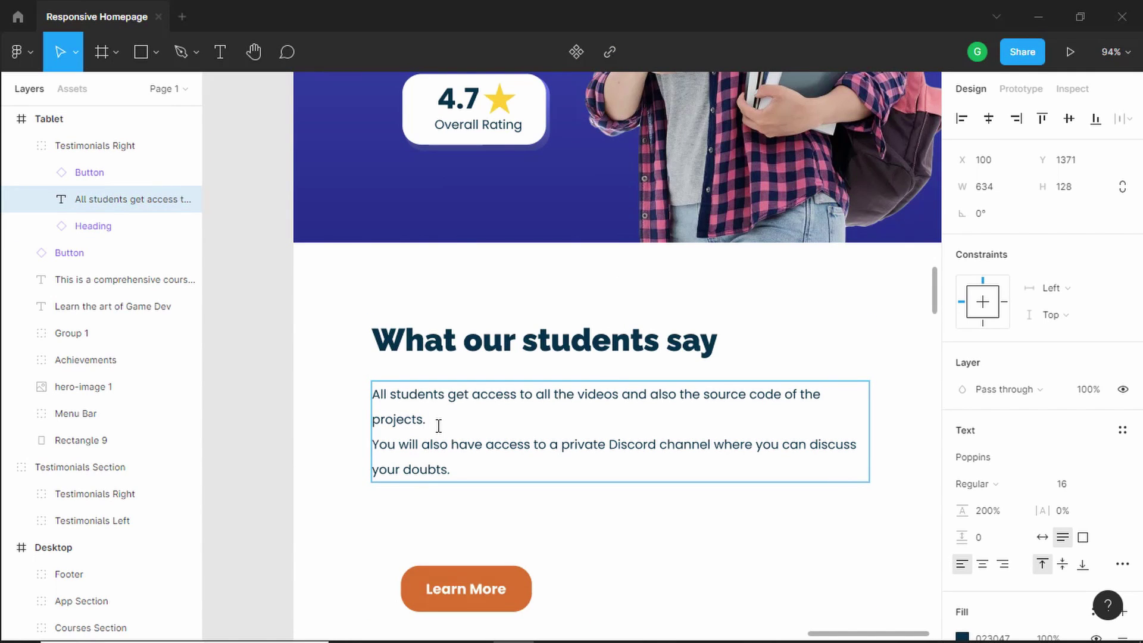
key("BackSpace")
key("Escape")
key("Escape")
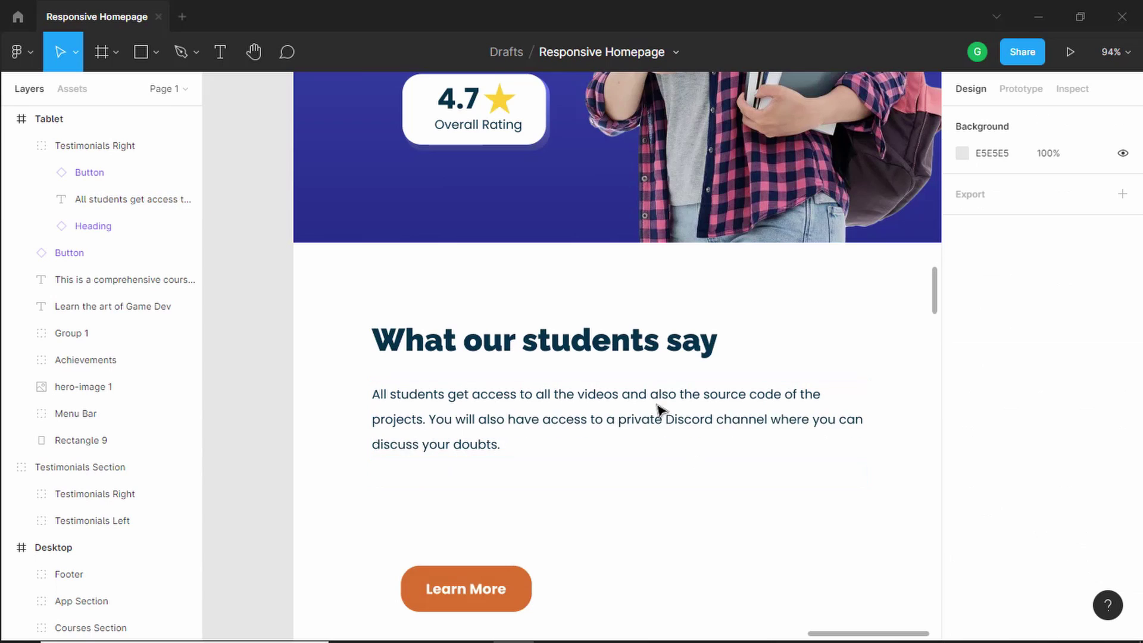
Move the description paragraph up slightly closer to the What our students say heading
scroll(622, 407, "down", 2)
left_click(535, 426)
double_click(538, 426)
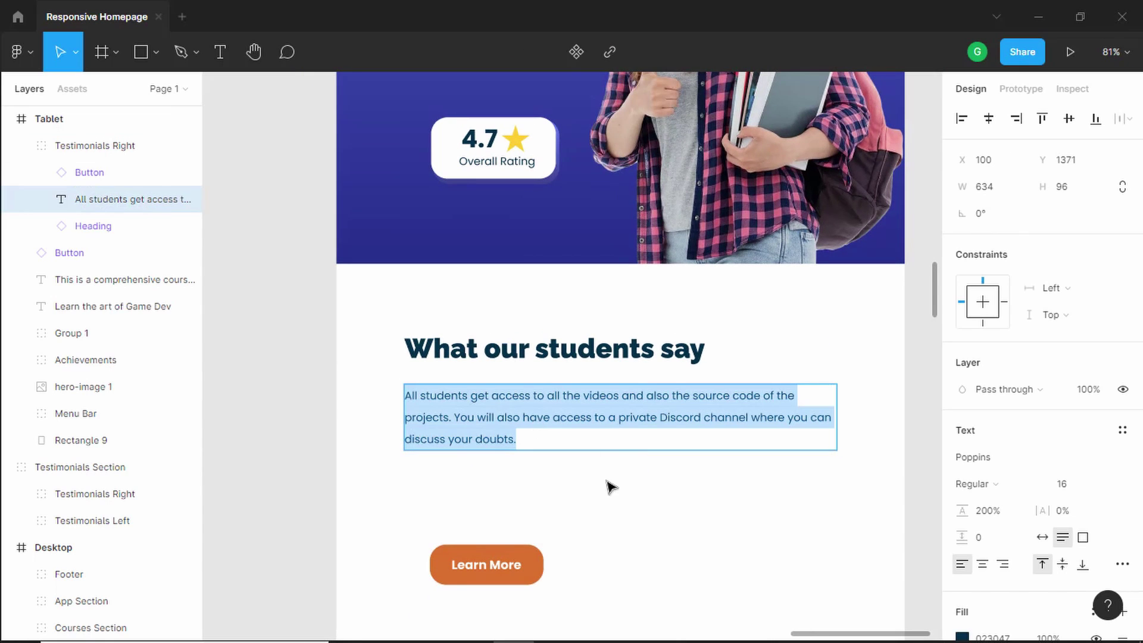
key("Escape")
left_click_drag(578, 417, 574, 396)
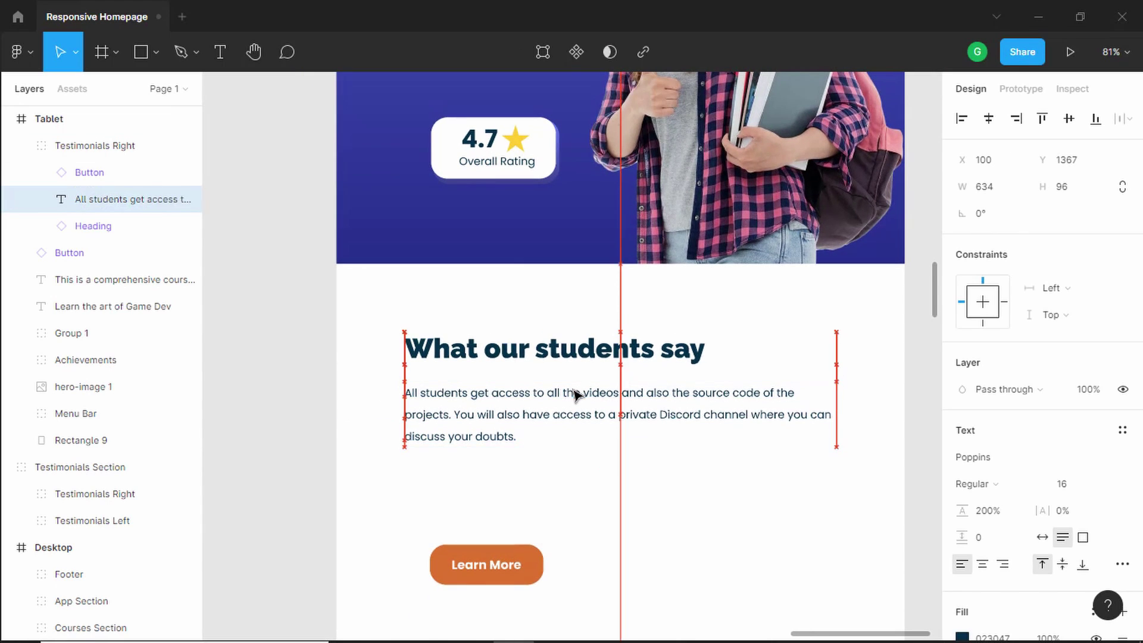
left_click(696, 518)
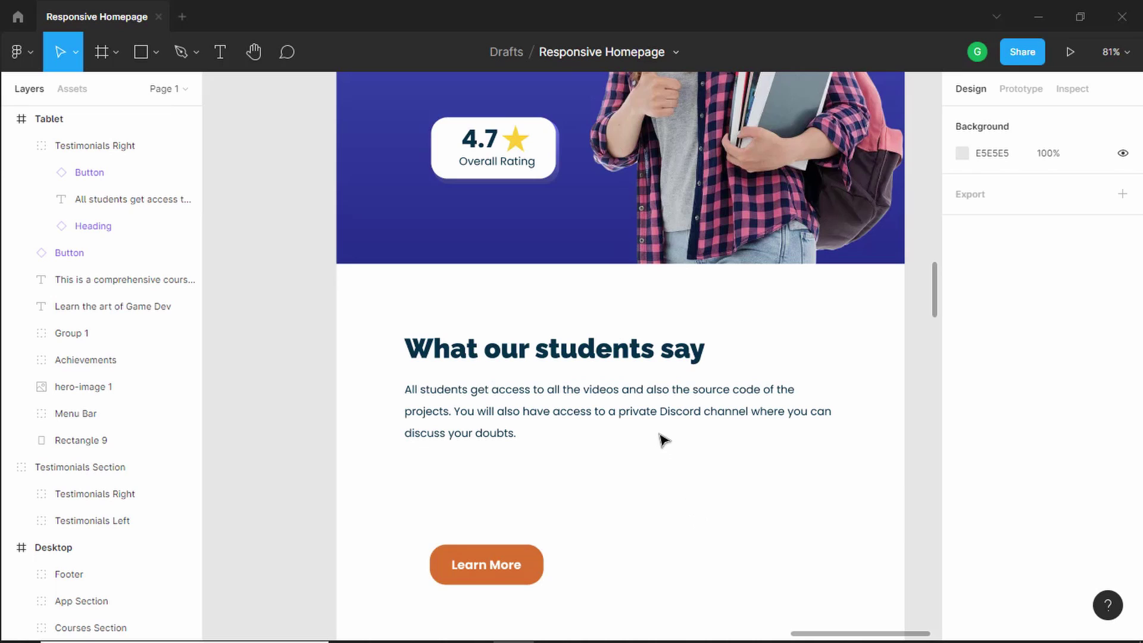
Switch the tablet testimonials' Learn More button to the Mobile platform variant
scroll(509, 485, "down", 3)
scroll(509, 485, "right", 1)
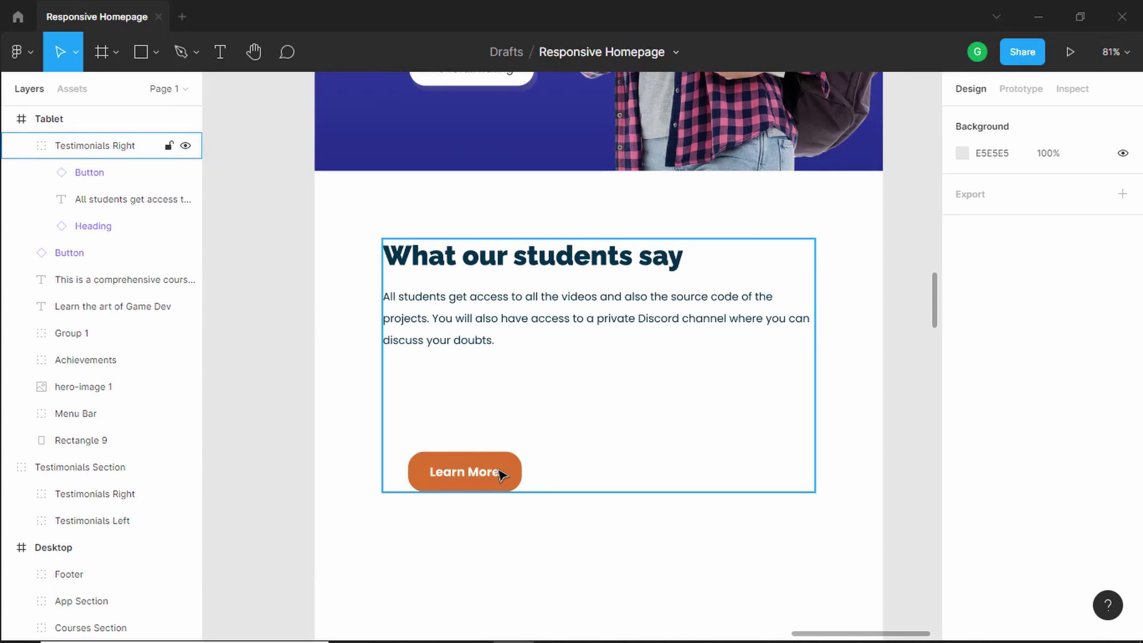
double_click(503, 473)
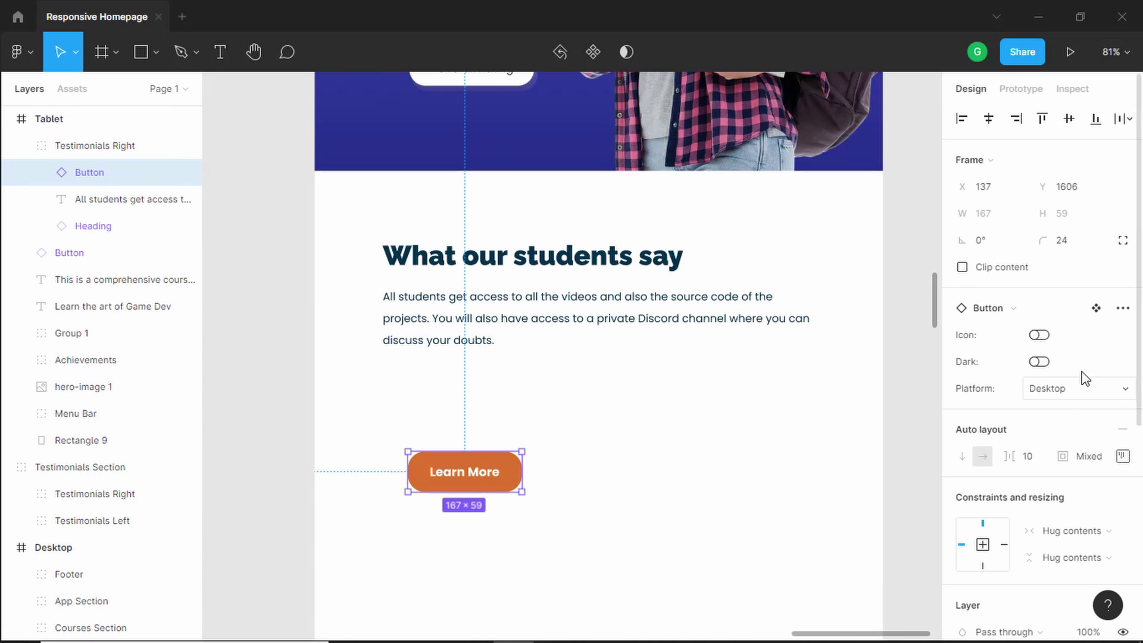
left_click(1104, 396)
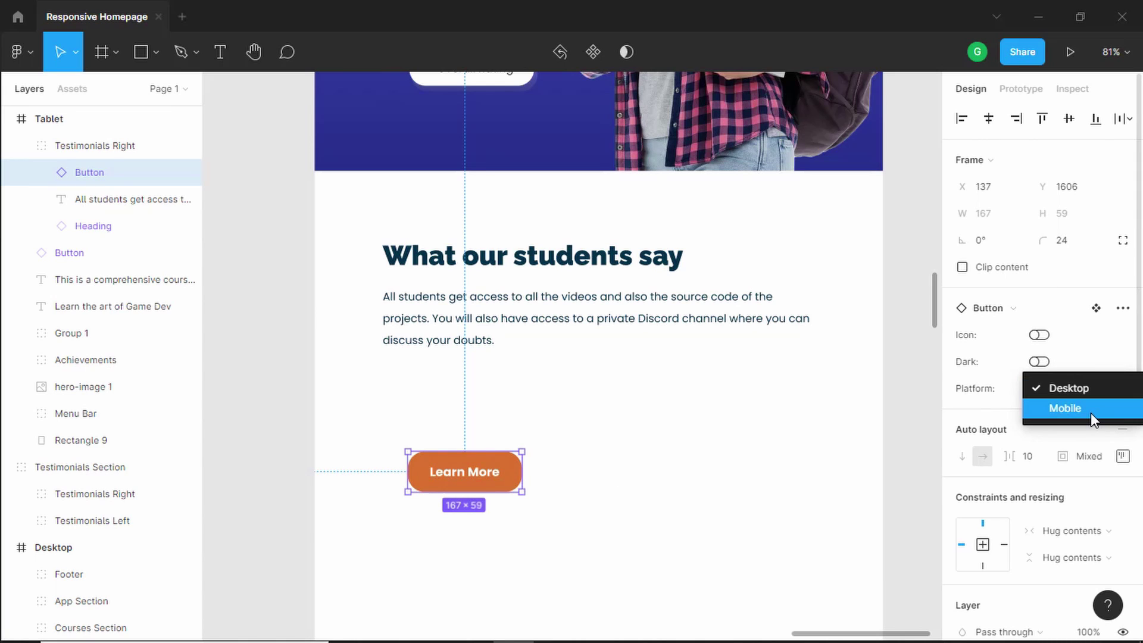
left_click(1090, 412)
left_click(685, 449)
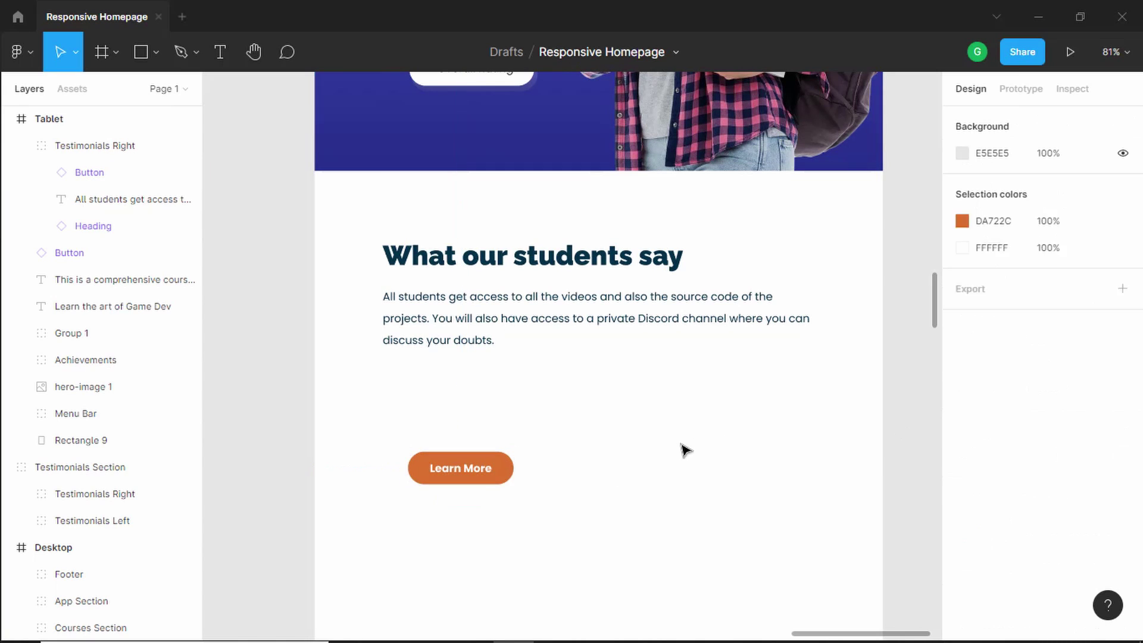
Ungroup the tablet's Testimonials Right group and move its Learn More button down to X 555, Y 1853
left_click(480, 306)
right_click(480, 306)
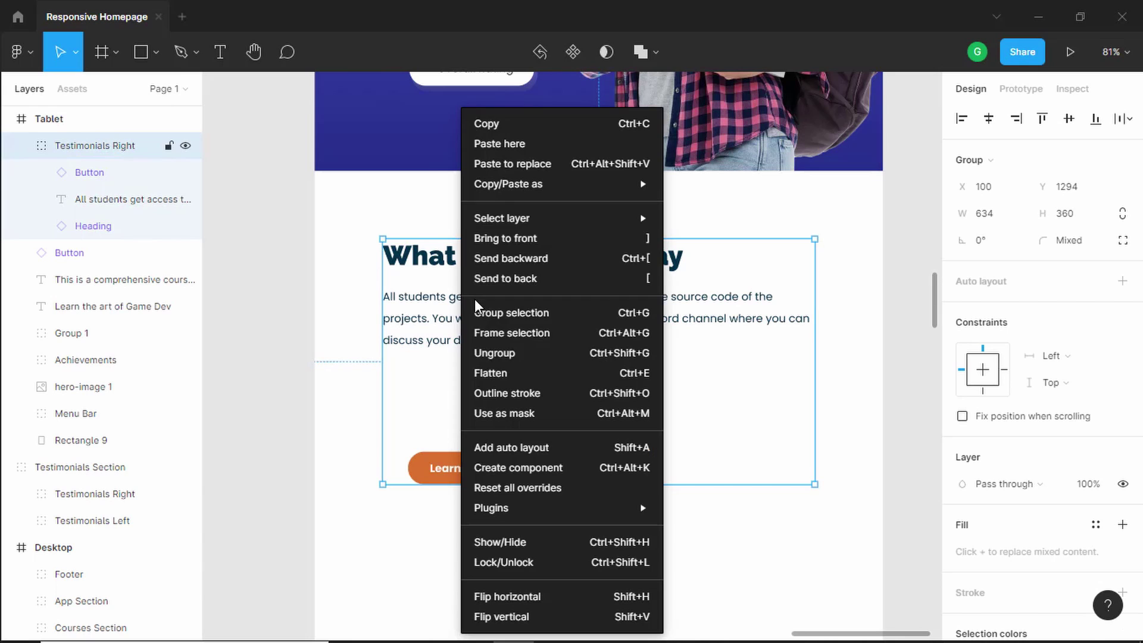
left_click(544, 353)
left_click_drag(471, 480, 749, 567)
scroll(645, 386, "down", 4)
left_click_drag(708, 403, 712, 456)
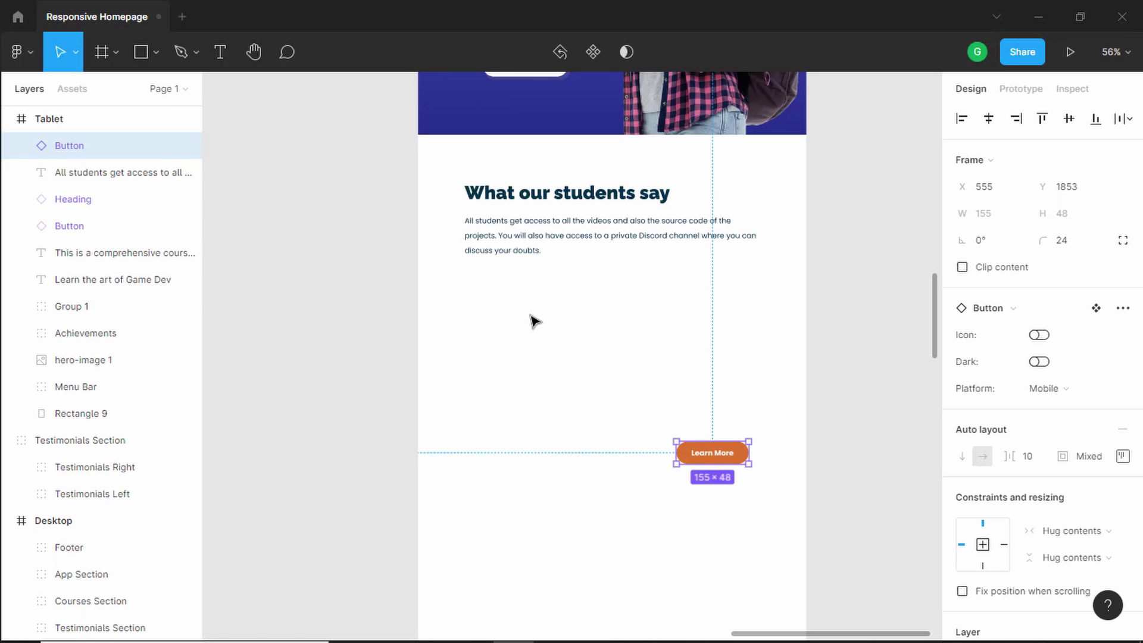
Copy the Testimonials Left group into the Tablet frame below the description paragraph, at X 100, Y 1478
scroll(534, 322, "down", 3)
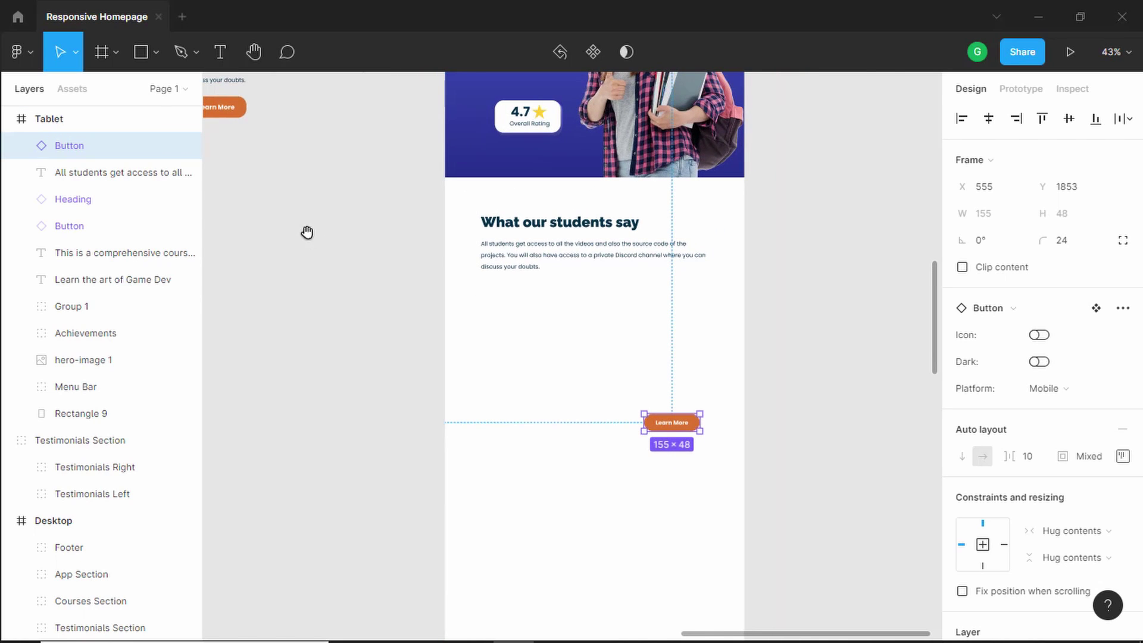
left_click_drag(307, 232, 549, 370)
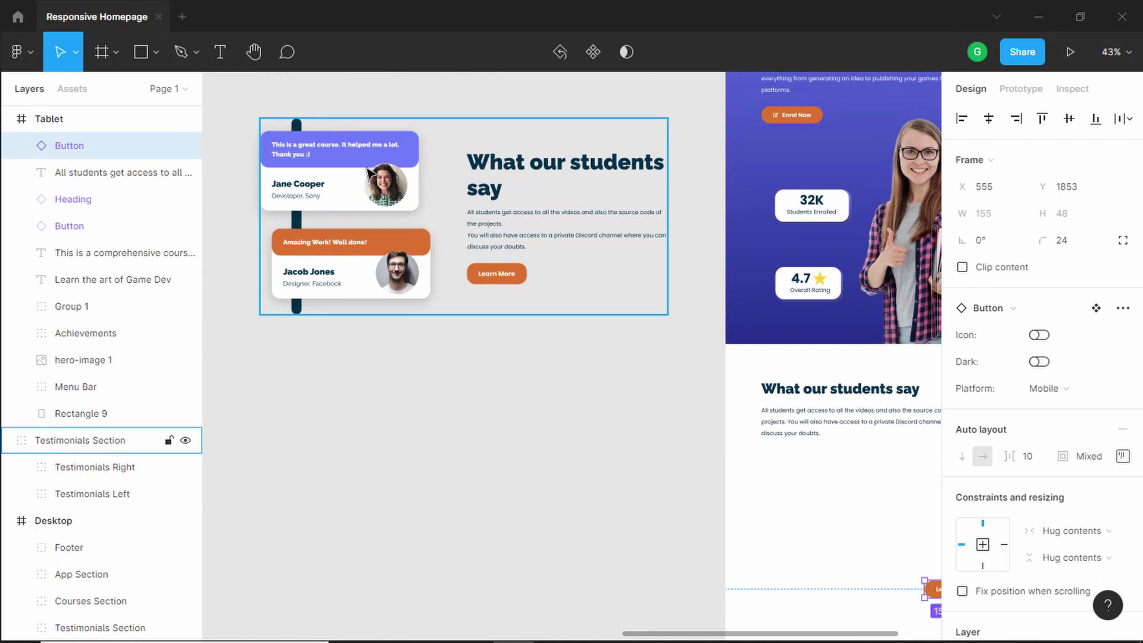
left_click(368, 172)
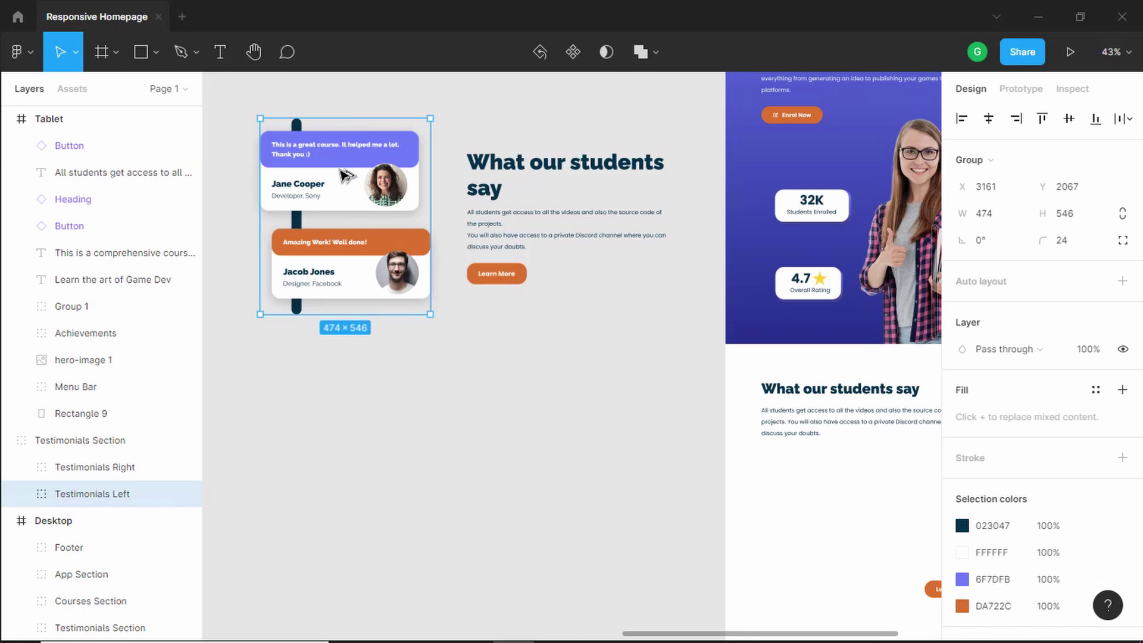
left_click_drag(345, 174, 841, 455)
scroll(648, 439, "down", 5)
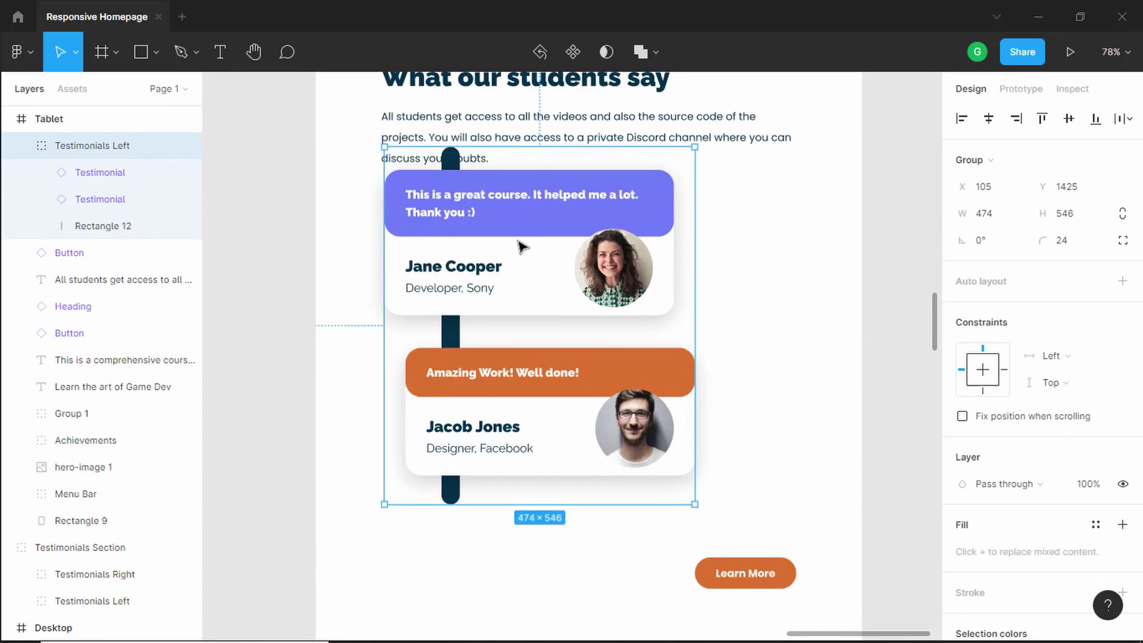
left_click_drag(520, 245, 542, 261)
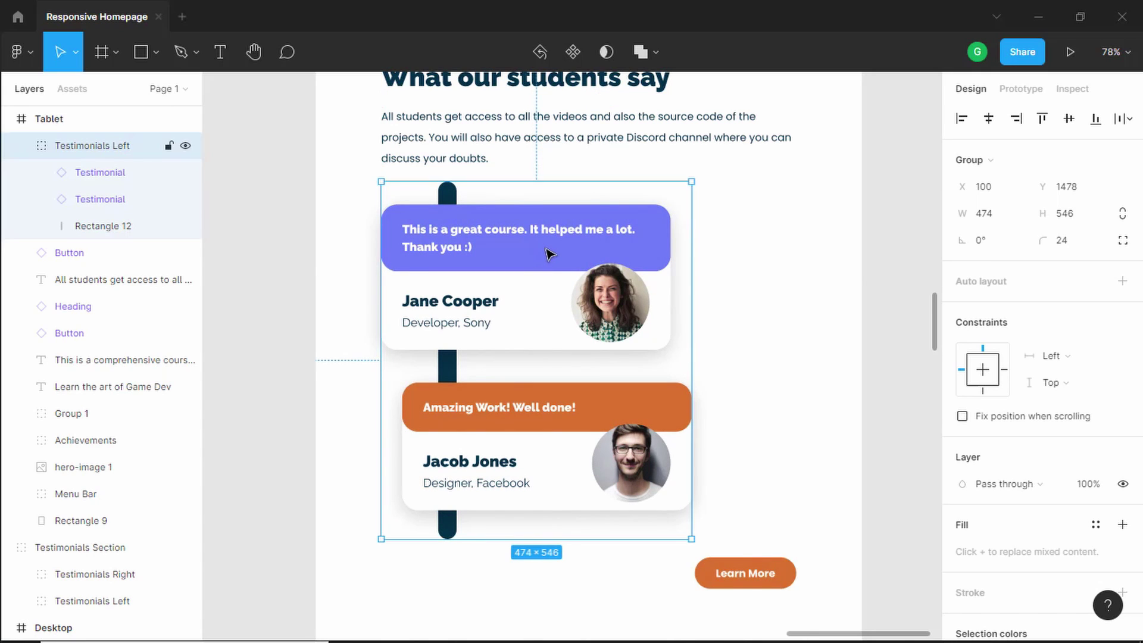
Widen both testimonial cards to 634 px starting at X 100, and move the second card up to Y 1748
double_click(548, 255)
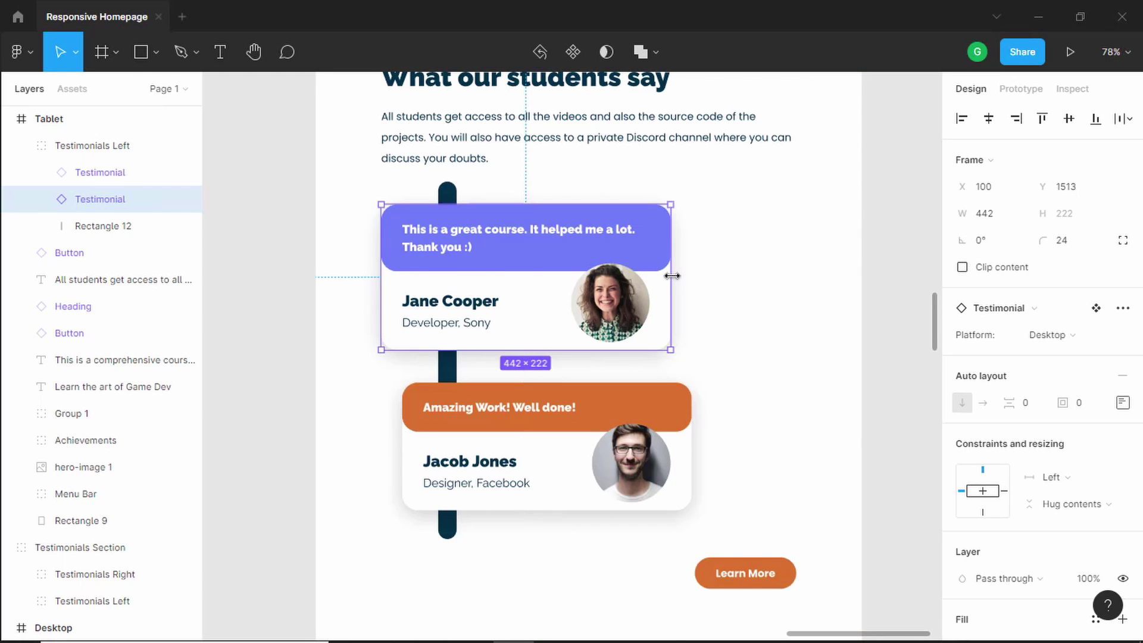
left_click_drag(672, 275, 795, 276)
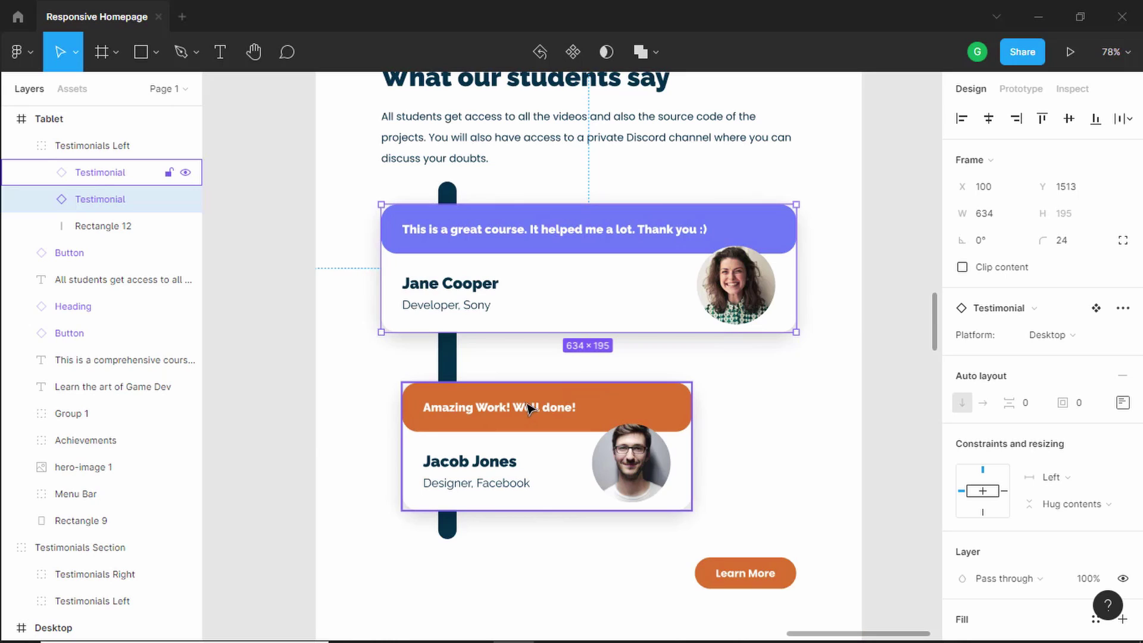
left_click_drag(531, 414, 534, 392)
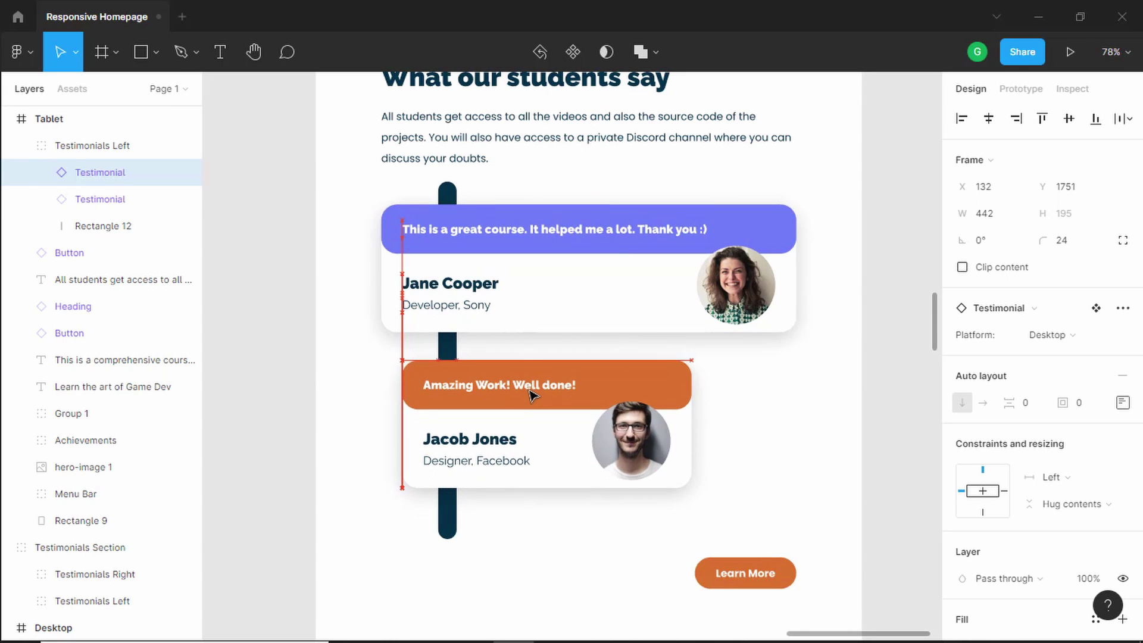
left_click_drag(540, 311, 544, 284)
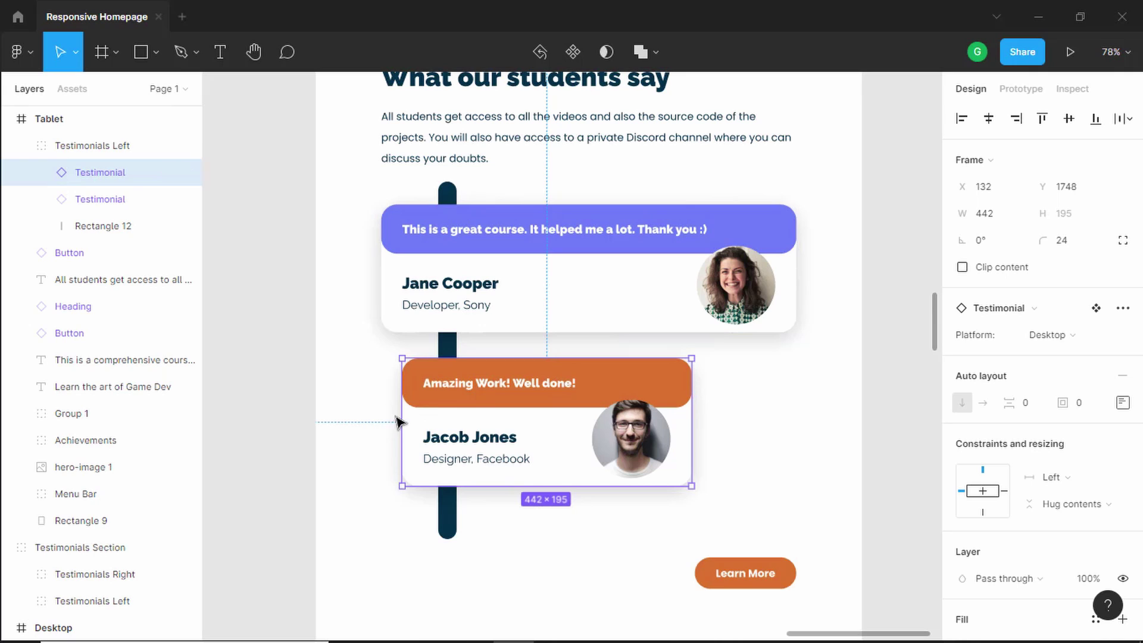
left_click_drag(400, 414, 381, 419)
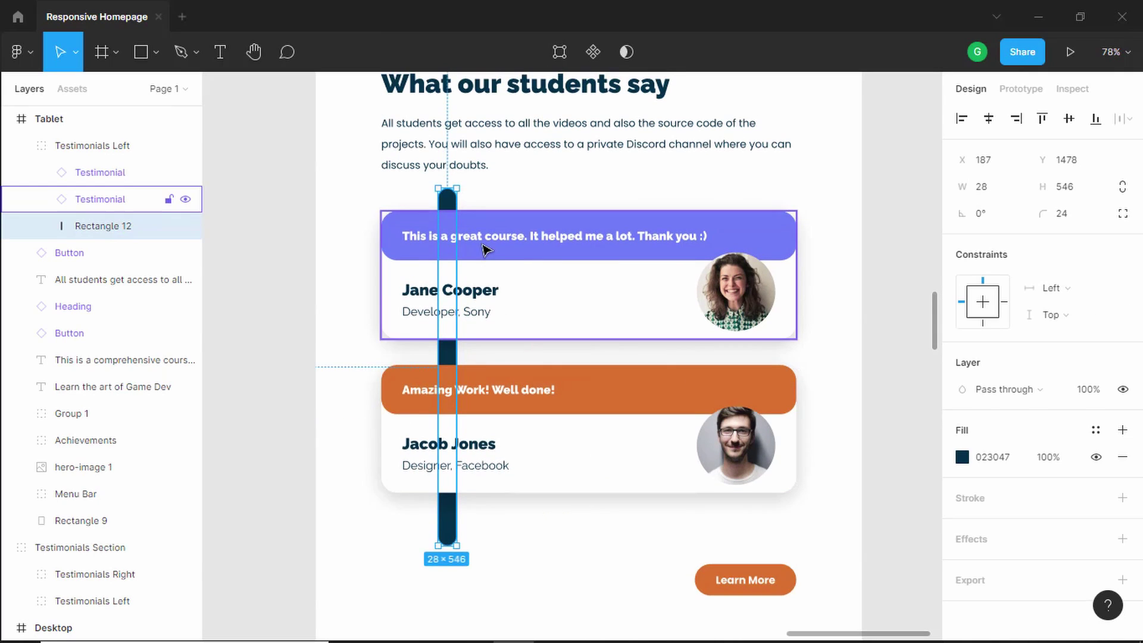
scroll(483, 244, "down", 1)
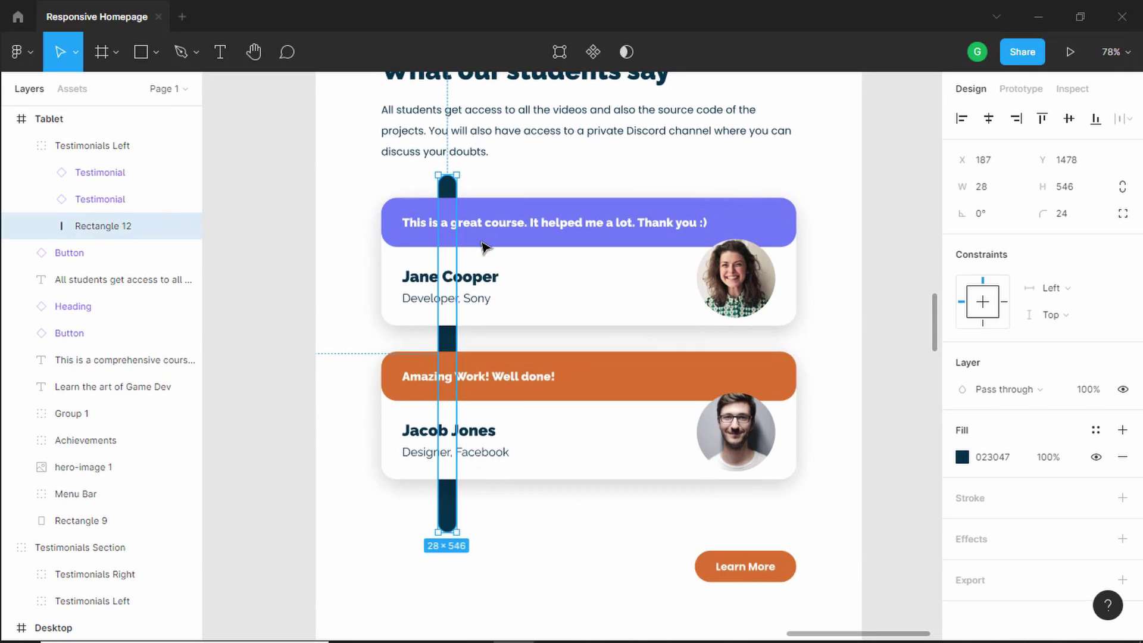
Shorten the vertical bar behind the testimonial cards to 500 px and place the Learn More button below them at X 579, Y 2006
scroll(454, 206, "down", 2)
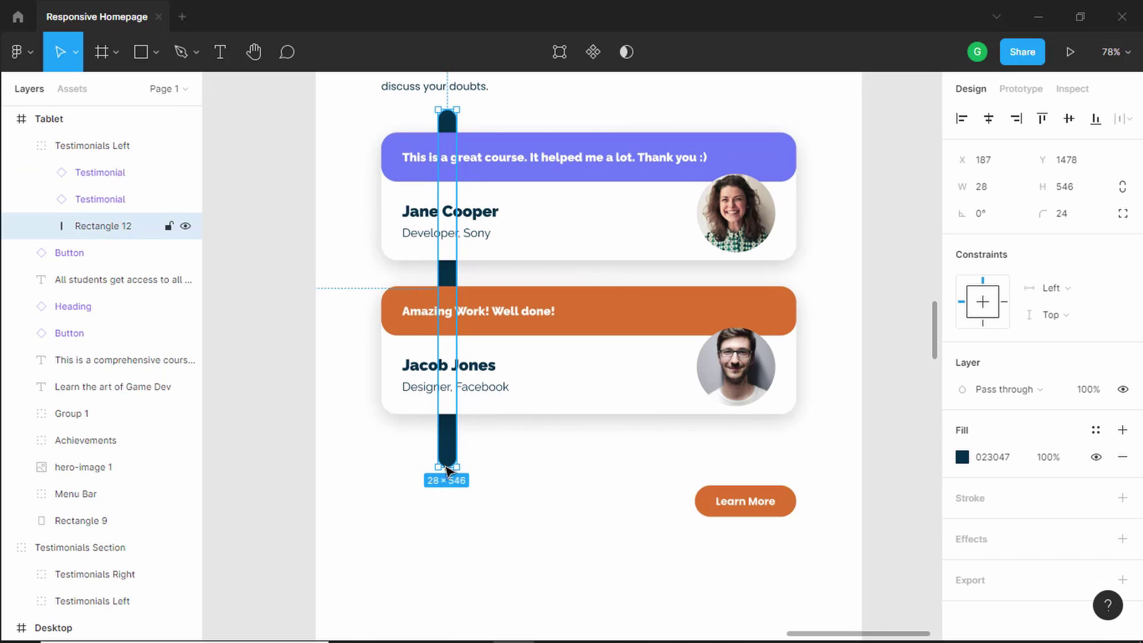
left_click_drag(445, 467, 447, 437)
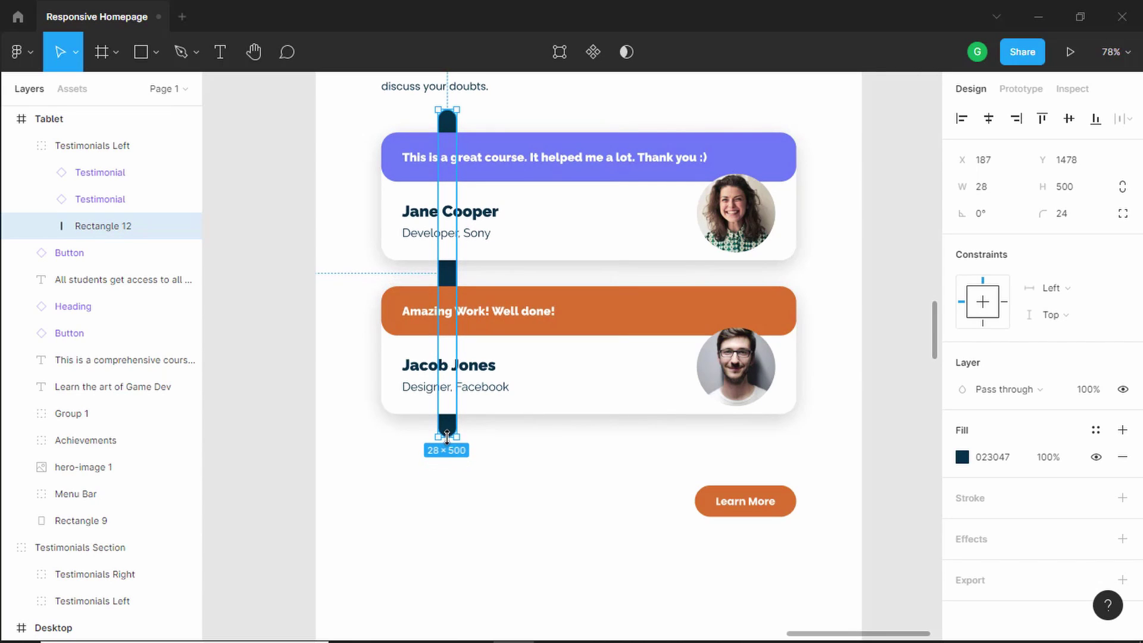
left_click_drag(765, 503, 767, 482)
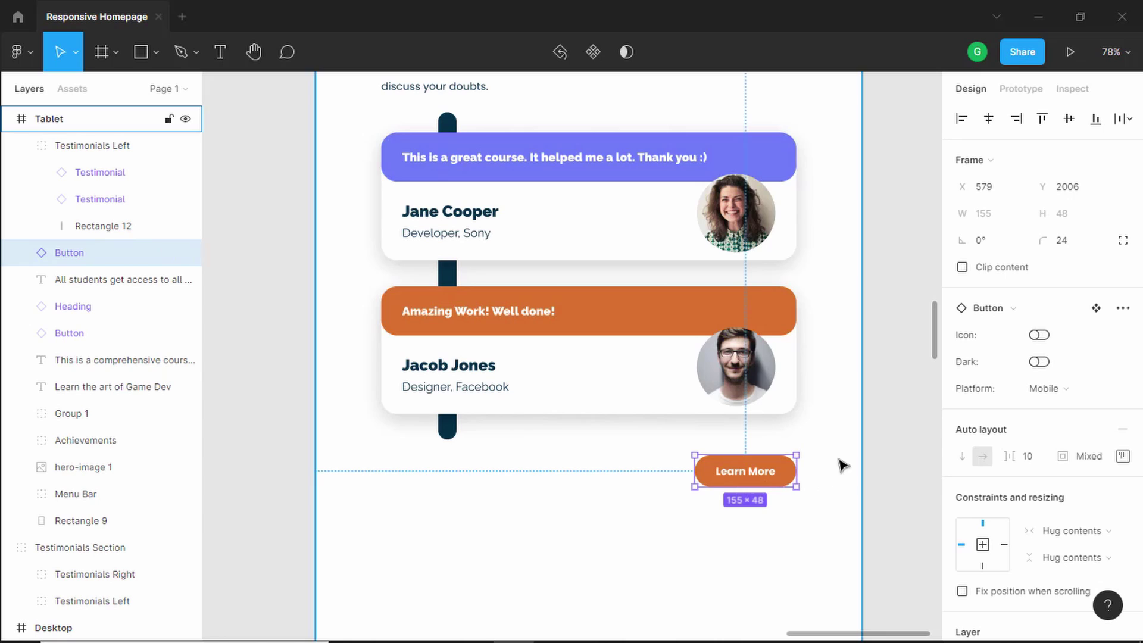
Group the tablet's "What our students say" heading, description, testimonial cards and Learn More button as Testimonials Section
scroll(839, 464, "down", 5)
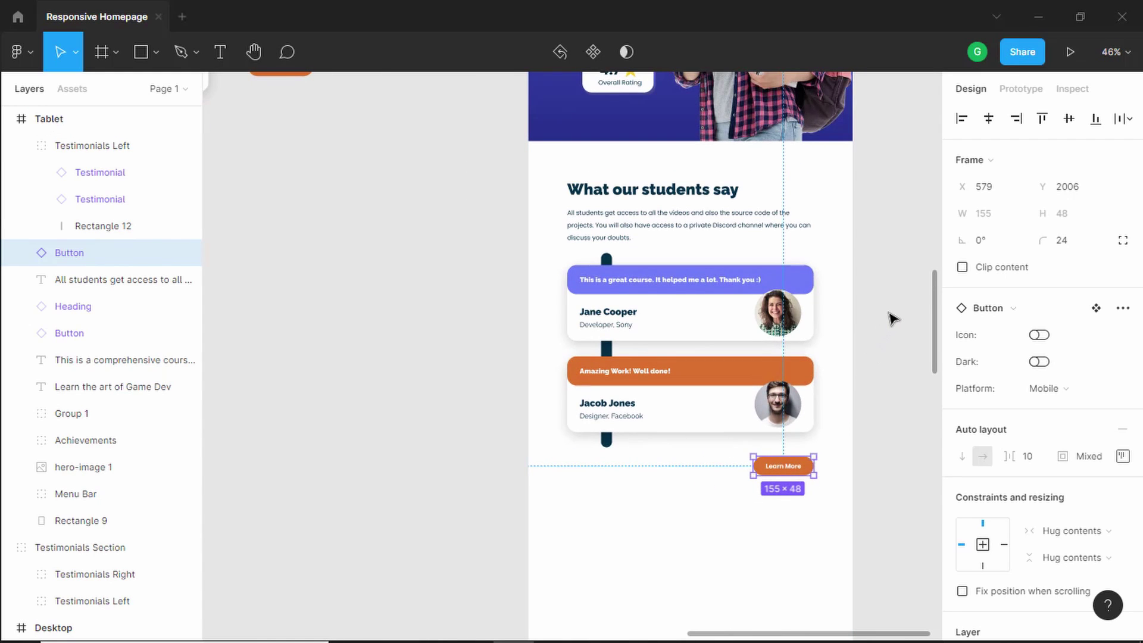
scroll(786, 321, "right", 3)
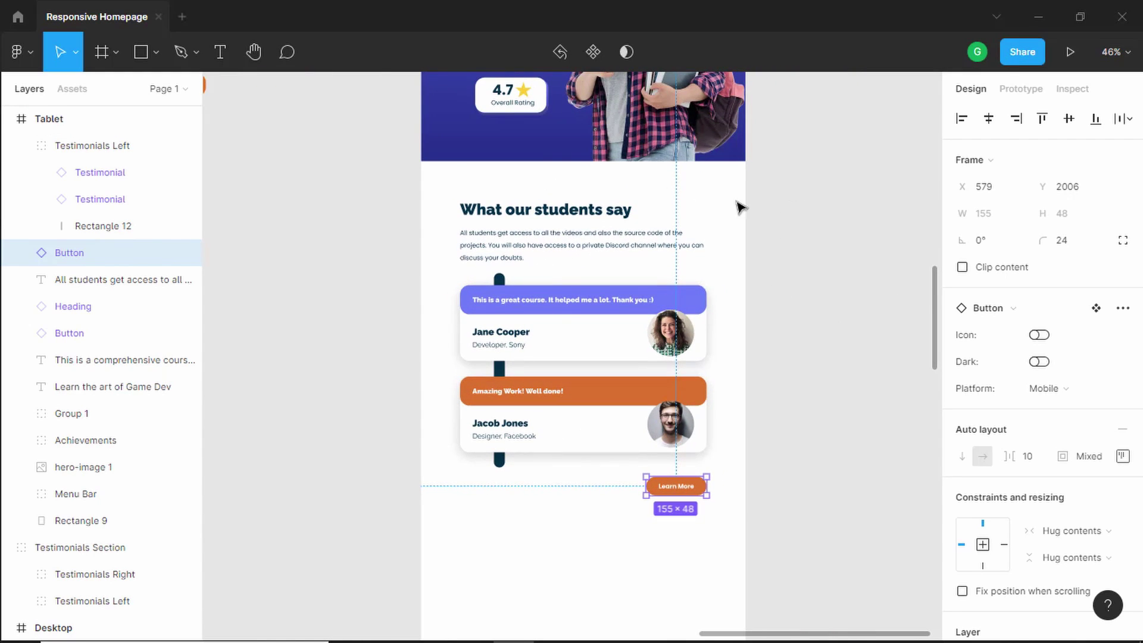
left_click_drag(804, 180, 359, 551)
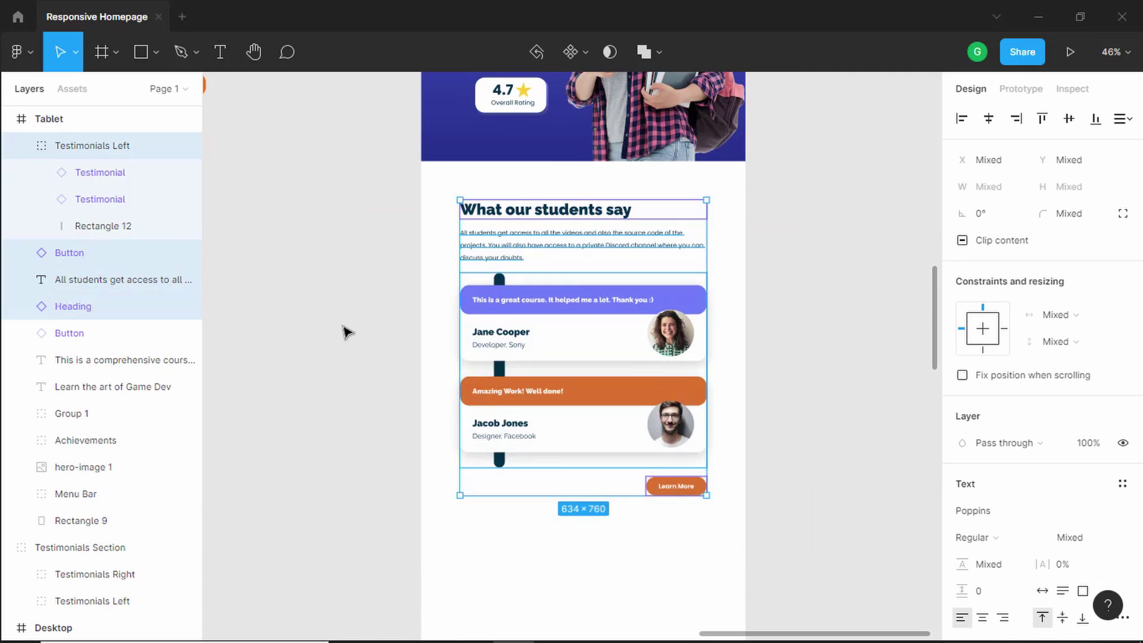
key("ctrl+g")
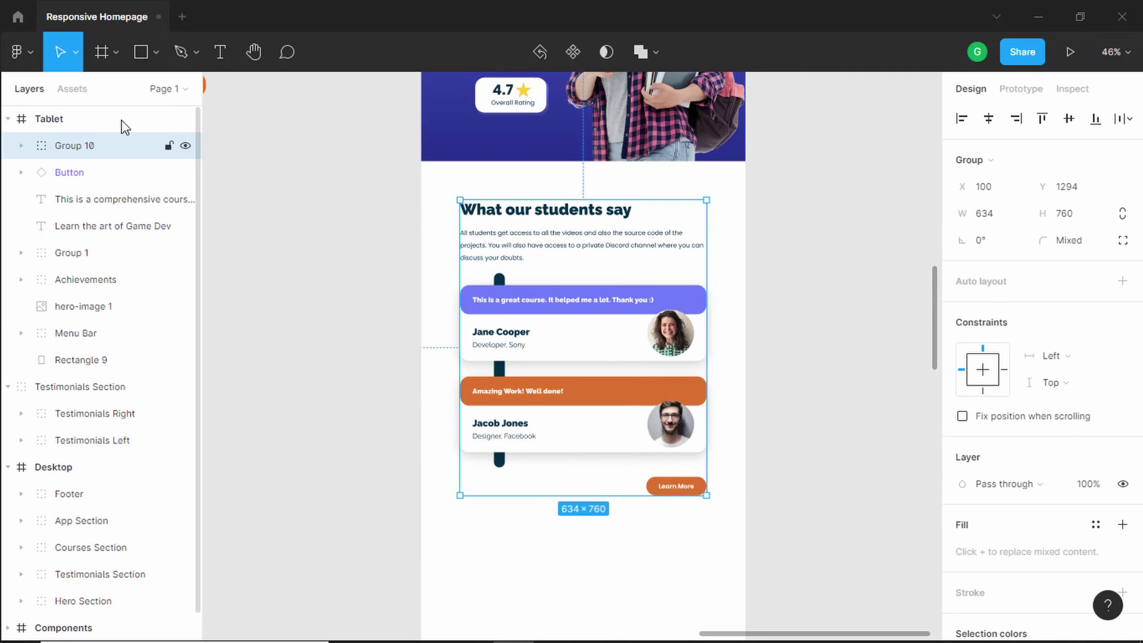
double_click(89, 153)
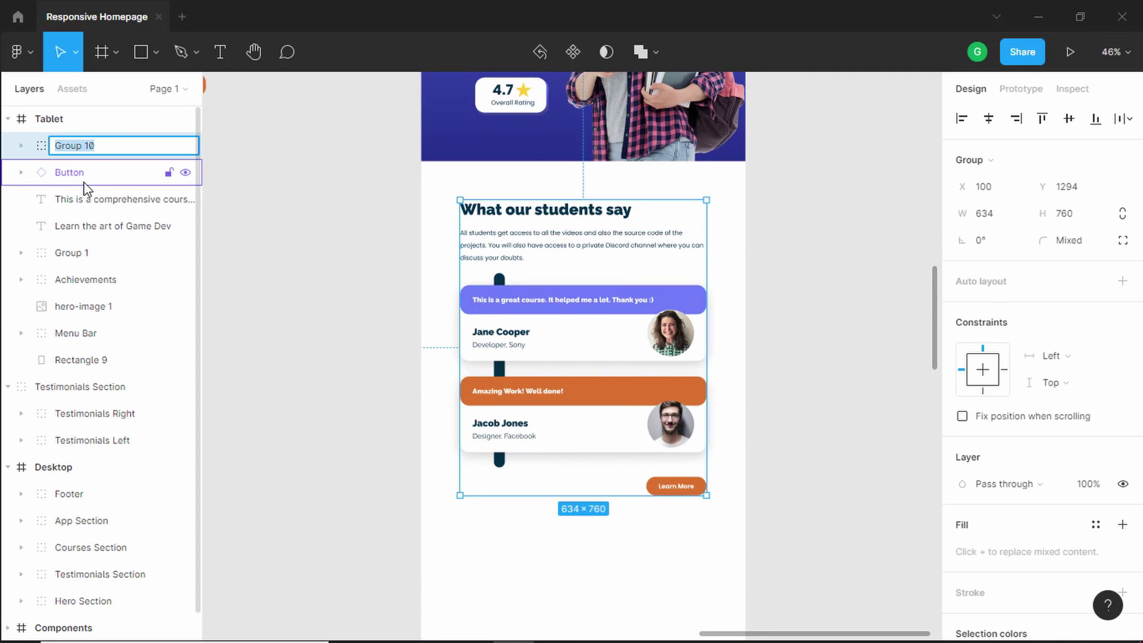
type("Testimonials Section")
key("Return")
Group all the hero elements at the start of the Tablet frame, including menu bar and background, and name the group Hero Section
scroll(342, 286, "up", 5)
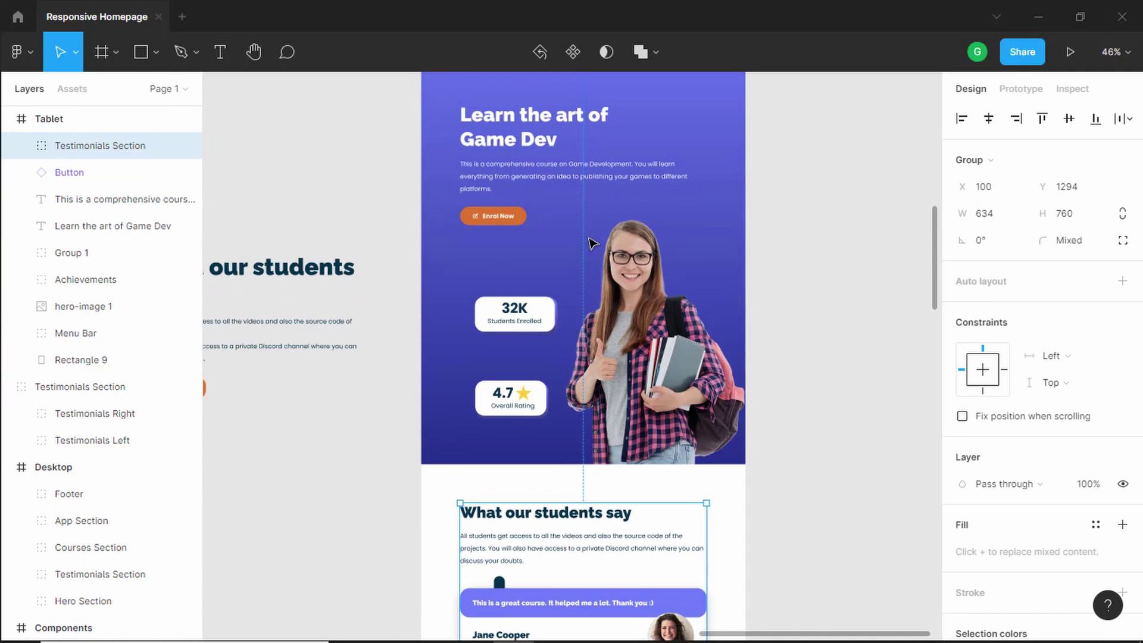
scroll(714, 228, "down", 2)
left_click_drag(824, 93, 439, 534)
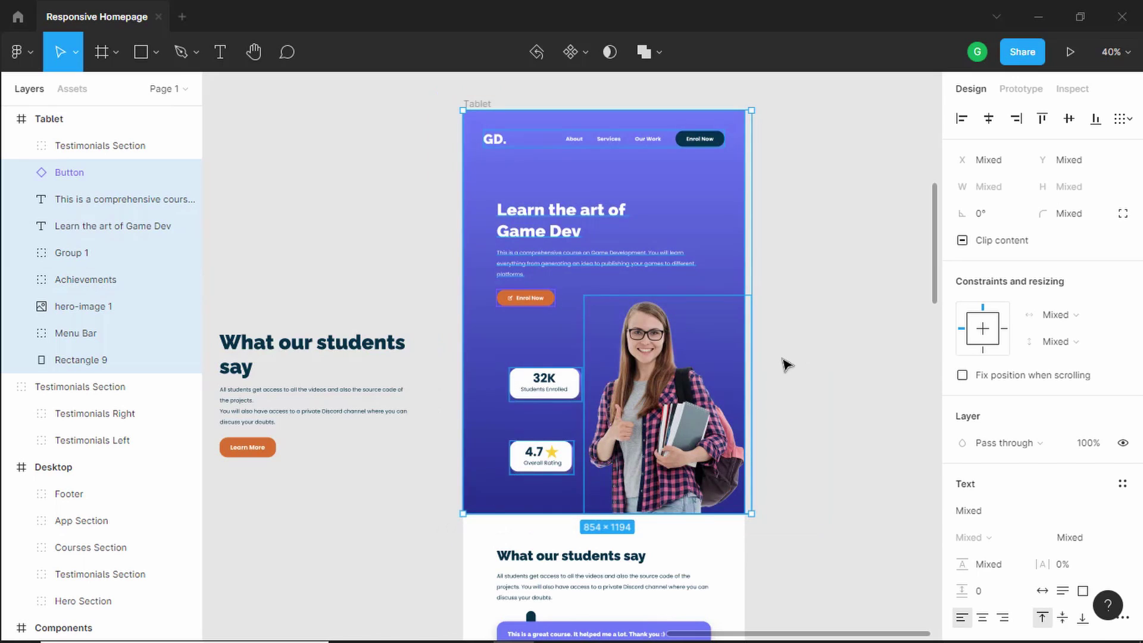
key("ctrl+g")
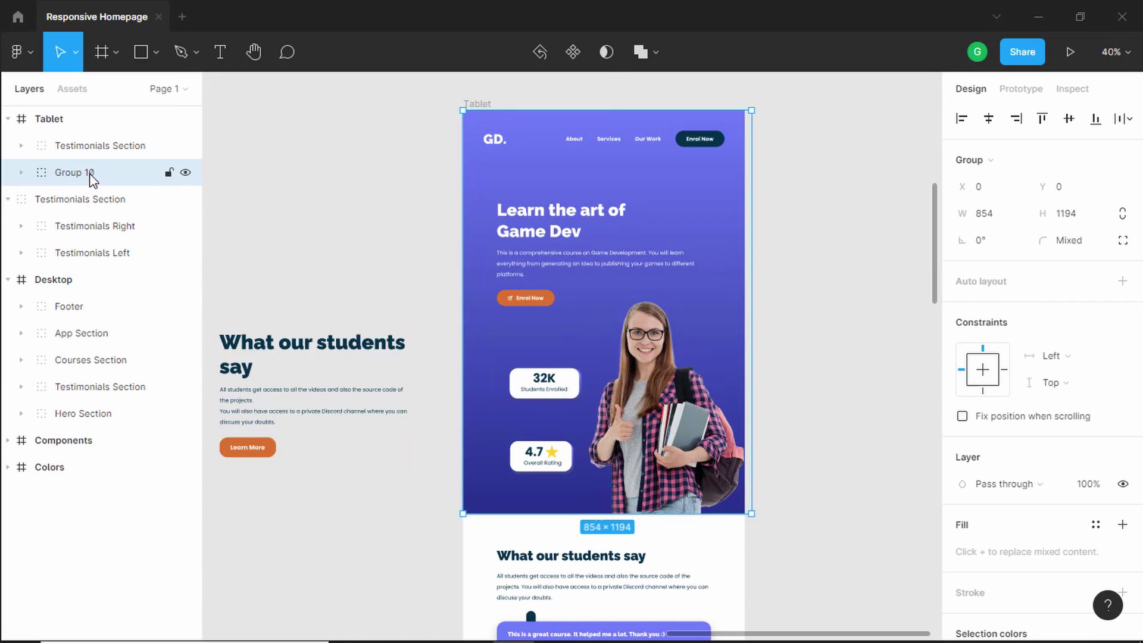
double_click(89, 173)
type("H")
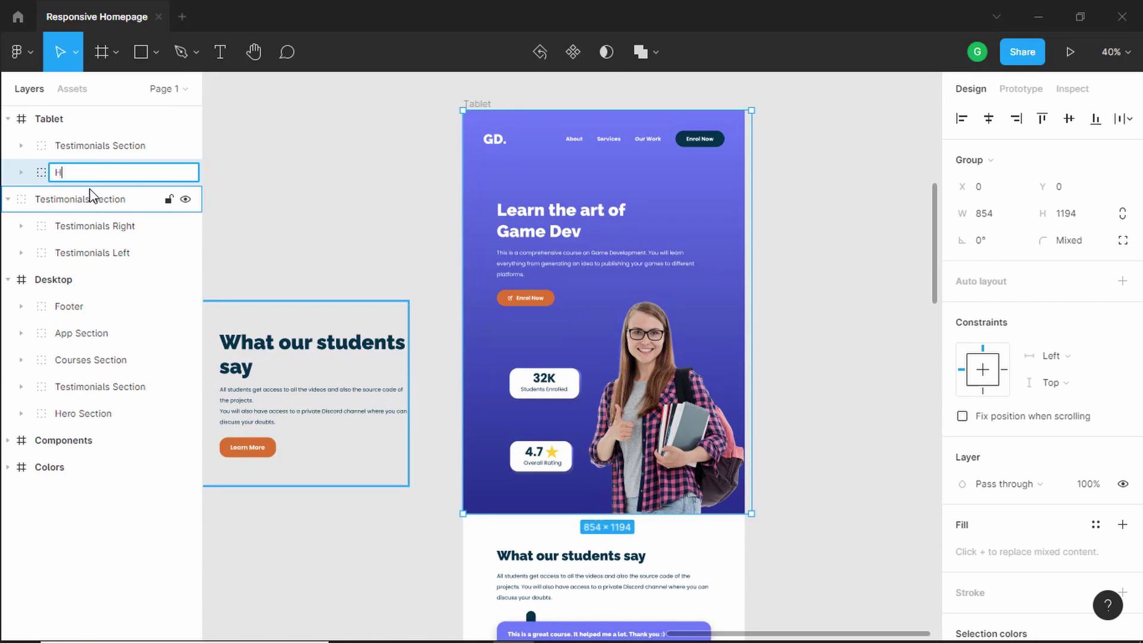
type("ero Section")
key("Return")
Delete the leftover Testimonials Section copy lying on the canvas between the Desktop and Tablet frames
scroll(265, 319, "down", 4)
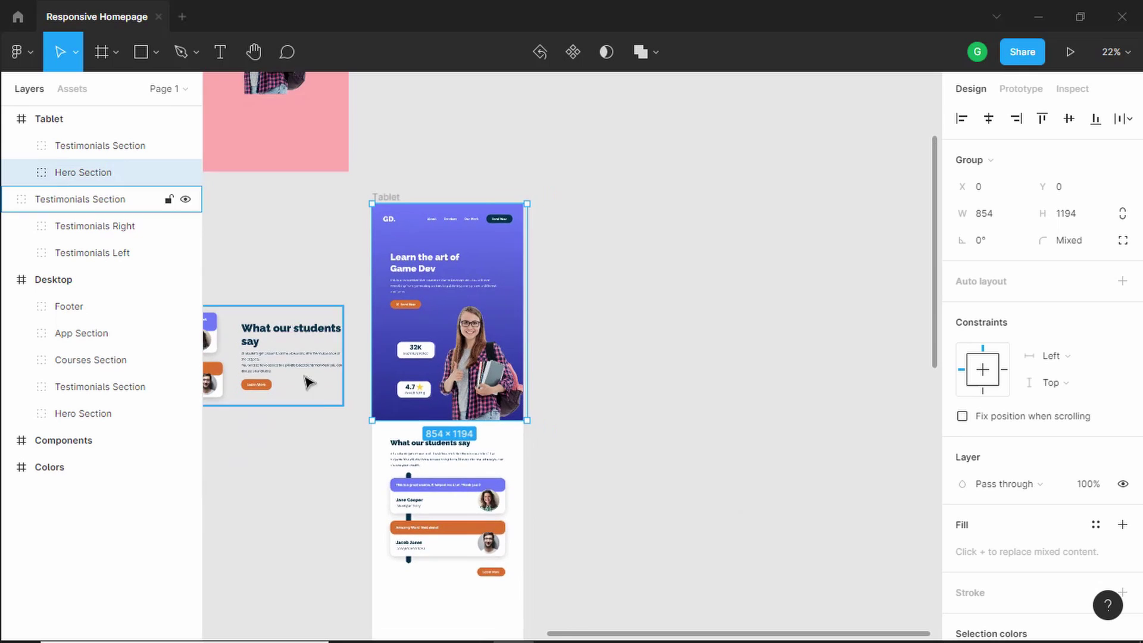
left_click_drag(321, 462, 505, 401)
left_click(357, 288)
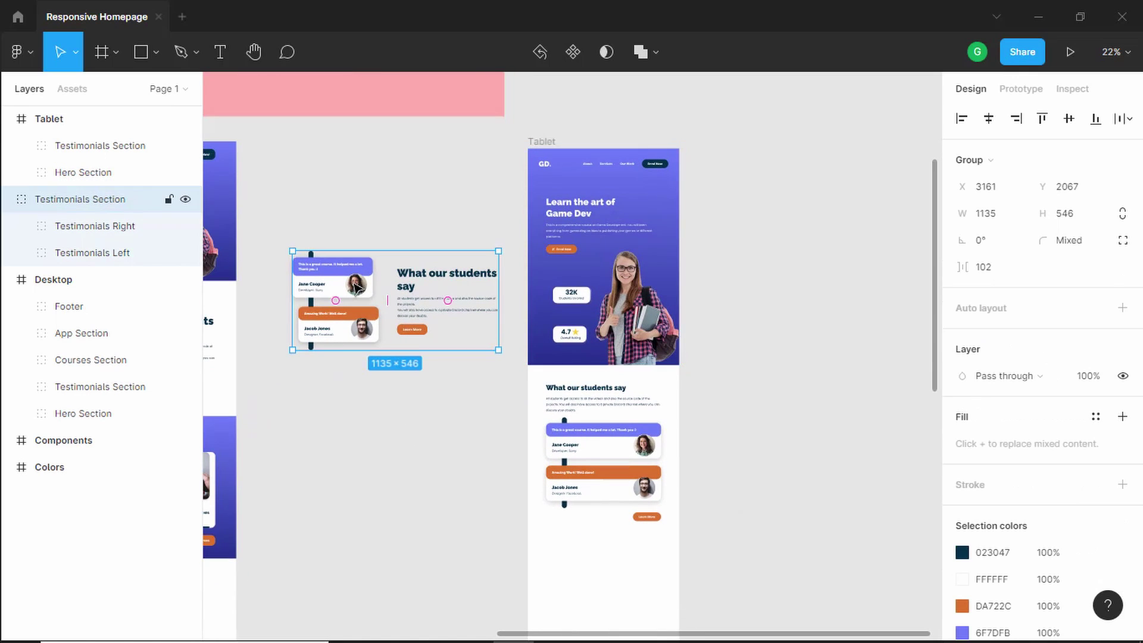
key("Delete")
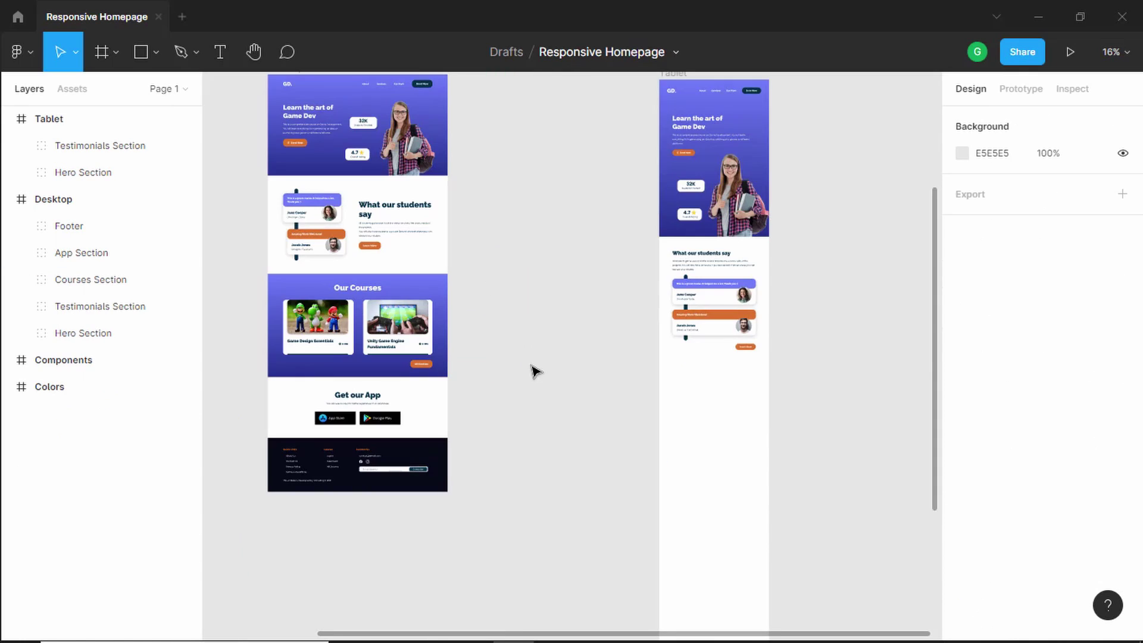
Duplicate the desktop's Courses Section onto the empty canvas beside the Tablet frame, at X 3029, Y 3919
scroll(539, 372, "up", 1)
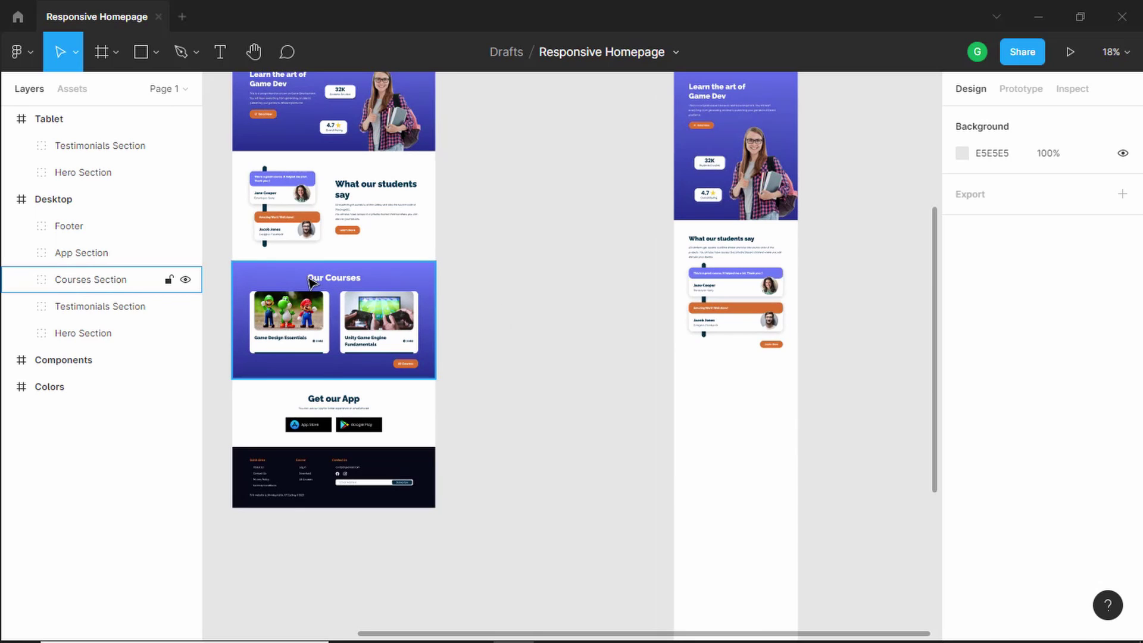
left_click_drag(303, 282, 531, 406)
left_click_drag(529, 403, 529, 447)
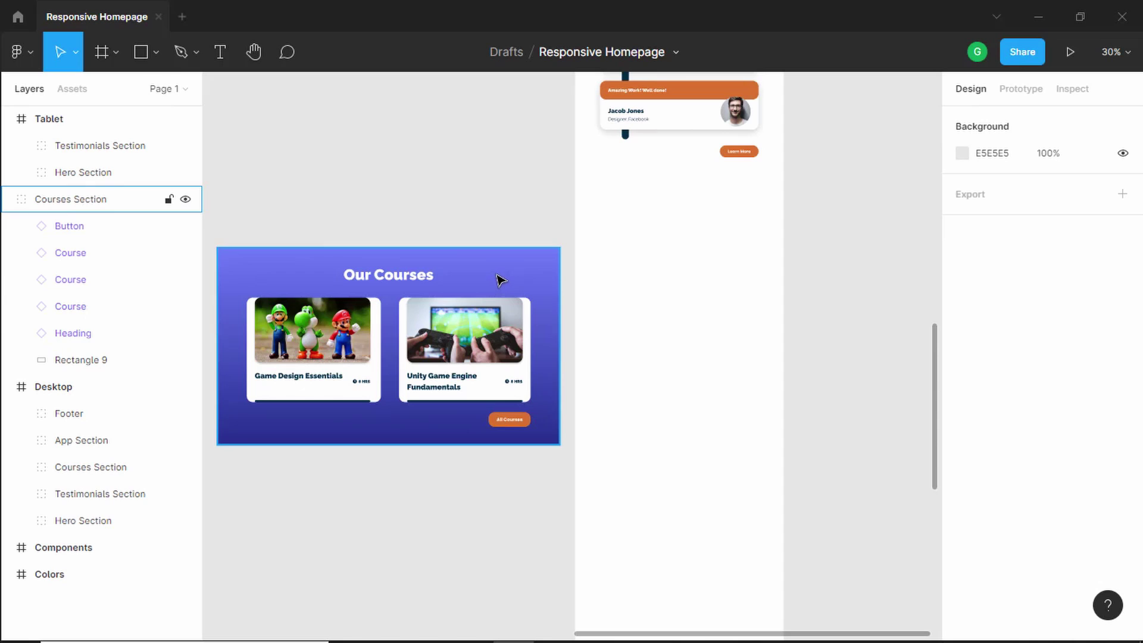
Copy the courses gradient background into the Tablet frame below the testimonials and narrow it to 832 px, starting at X 2
double_click(508, 287)
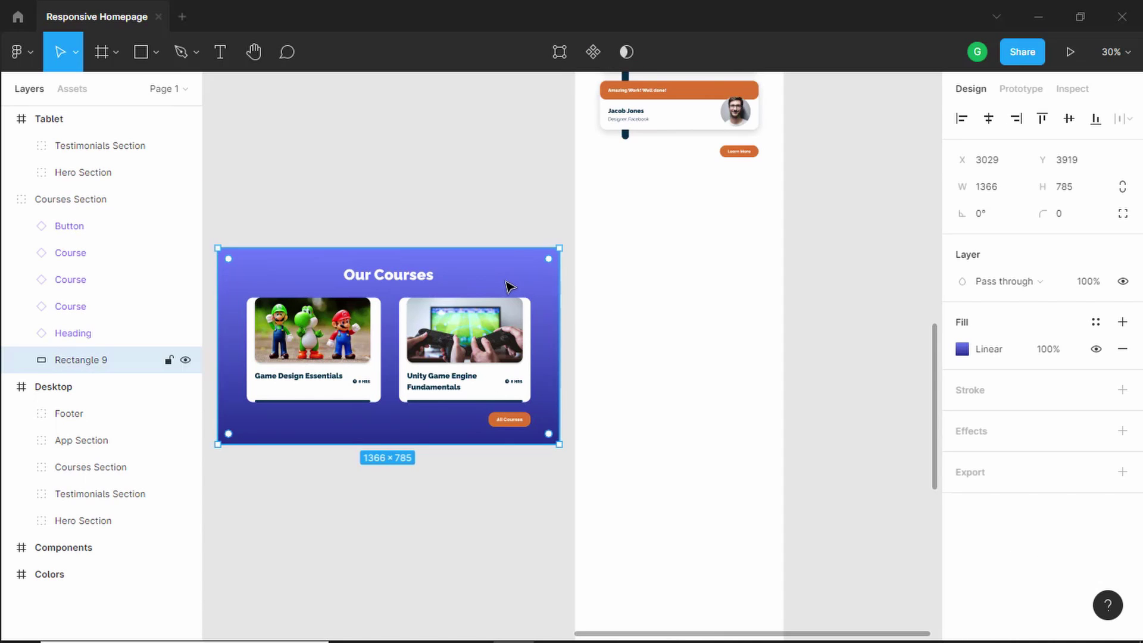
left_click(570, 319)
key("ctrl+v")
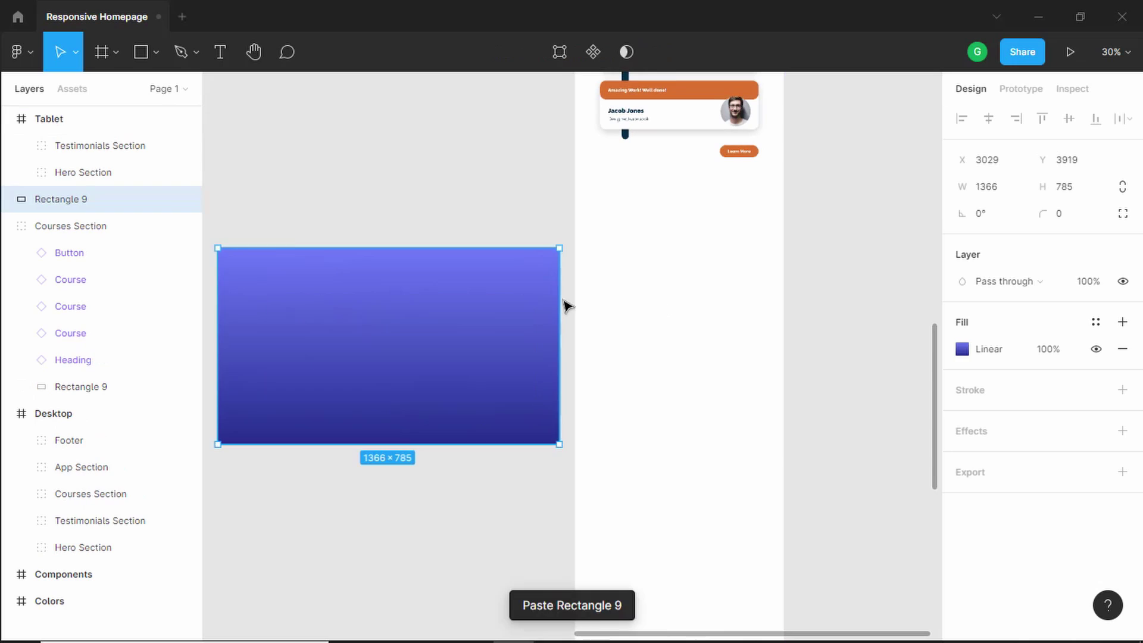
left_click_drag(487, 290, 722, 314)
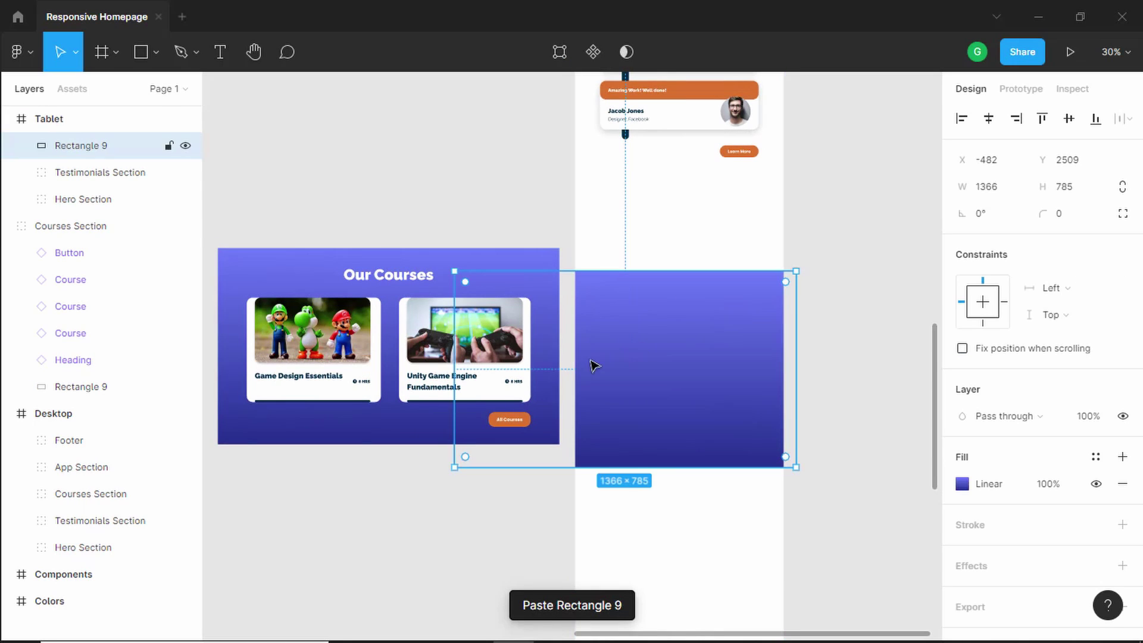
left_click_drag(457, 364, 570, 353)
scroll(676, 370, "up", 3)
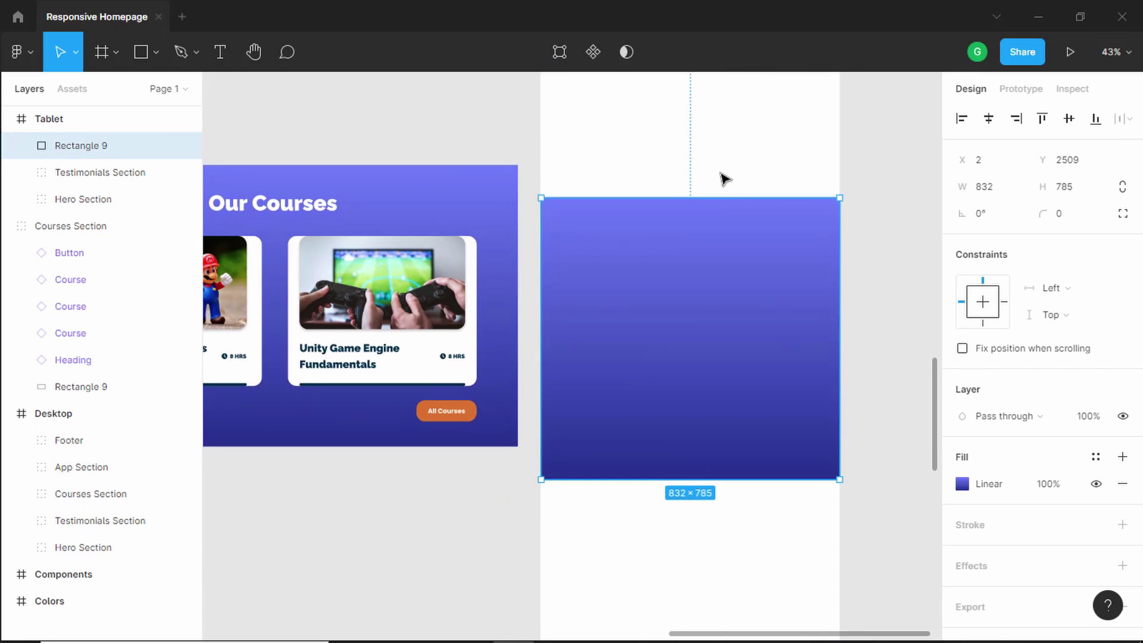
scroll(720, 175, "down", 1)
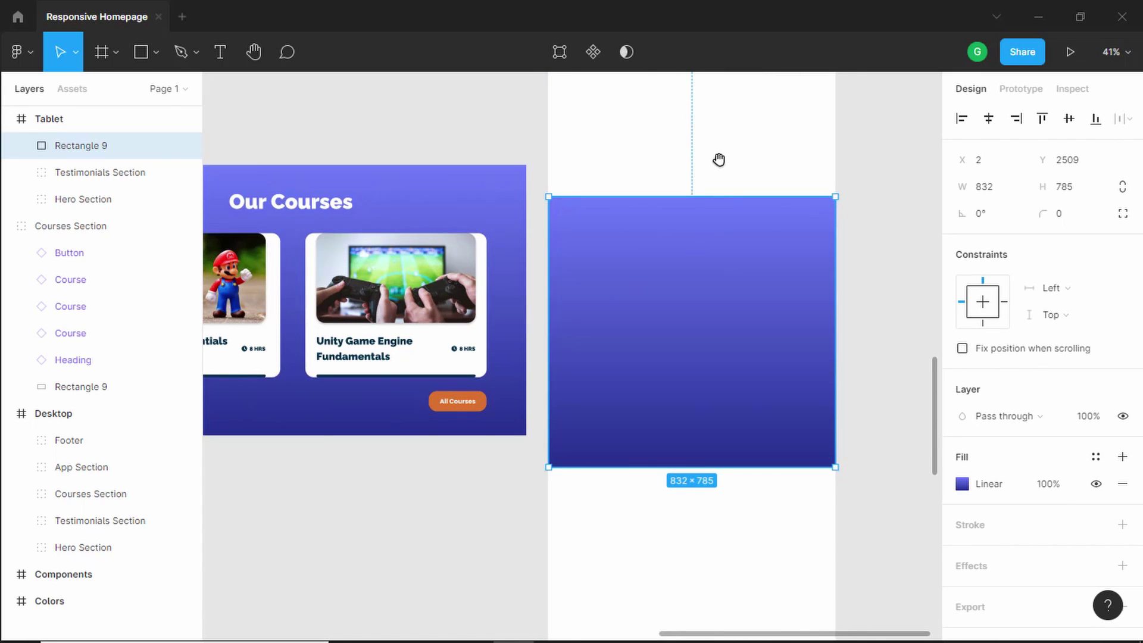
scroll(719, 158, "up", 3)
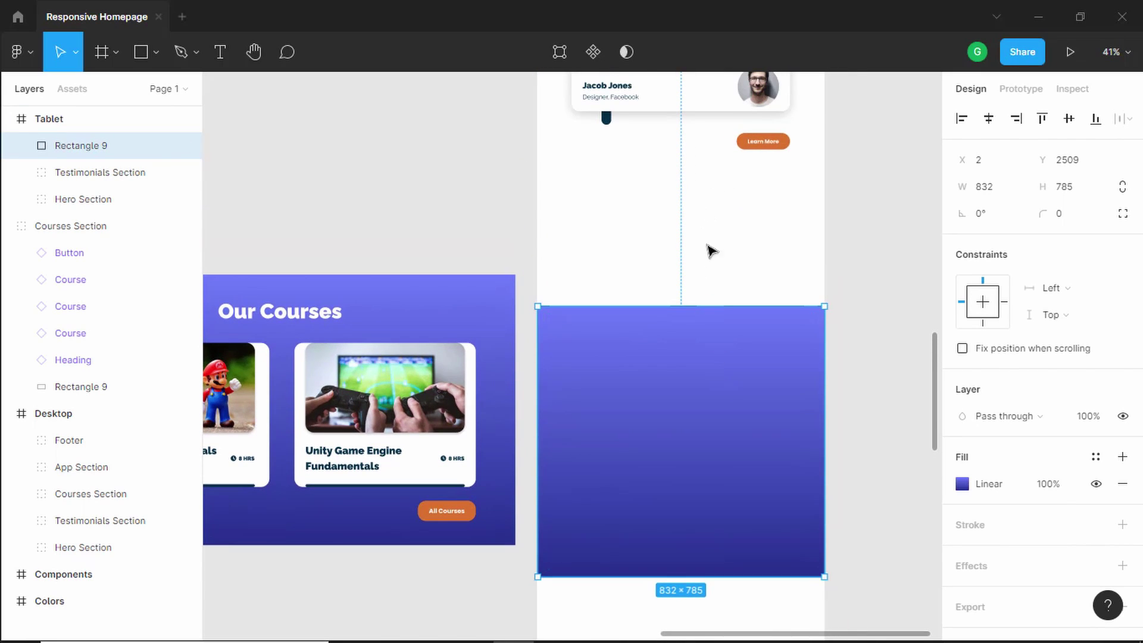
Move the tablet's courses background up to Y 2154, checking its spacing from the Testimonials Section
key("shift+Up")
key("shift+Up")
key("shift+Up")
key("shift+Up")
key("shift+Up")
key("shift+Up")
key("shift+Up")
key("shift+Up")
key("shift+Up")
key("shift+Up")
key("shift+Up")
key("shift+Up")
key("shift+Up")
key("shift+Up")
key("shift+Up")
key("shift+Up")
key("shift+Up")
key("shift+Up")
key("shift+Up")
key("shift+Up")
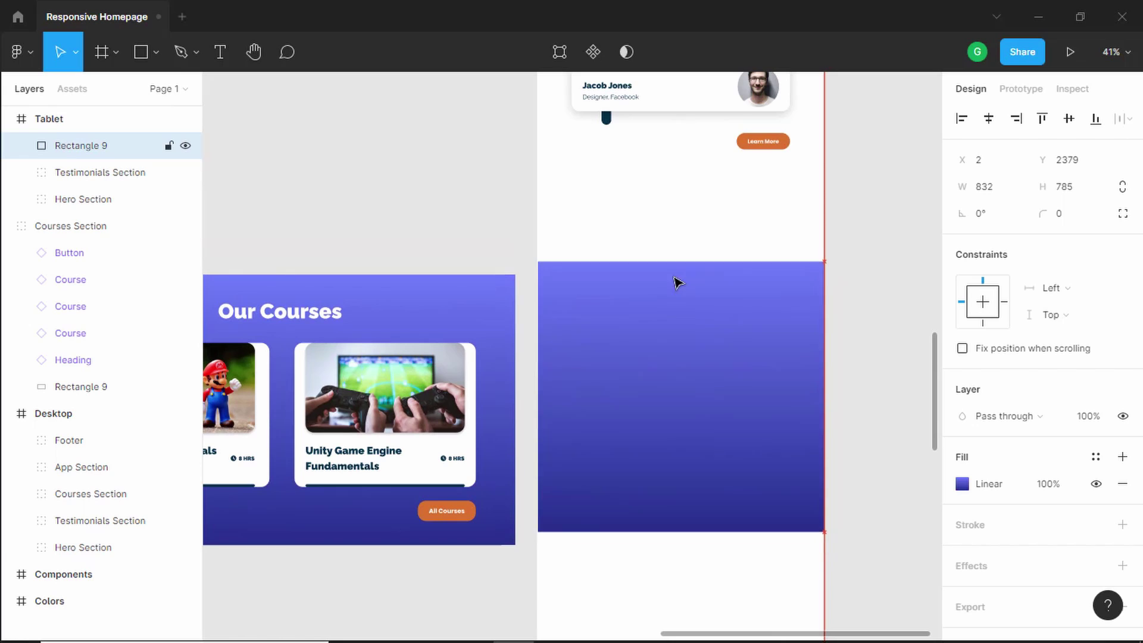
key("alt")
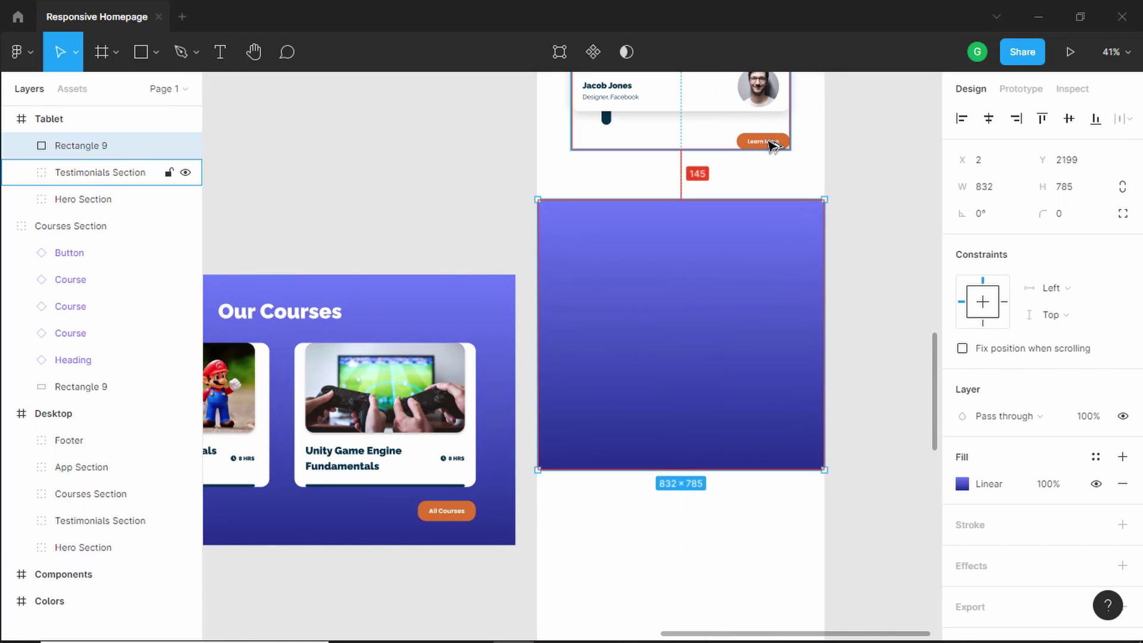
key("shift+Up")
key("shift+Up")
key("shift+Up")
key("shift+Up")
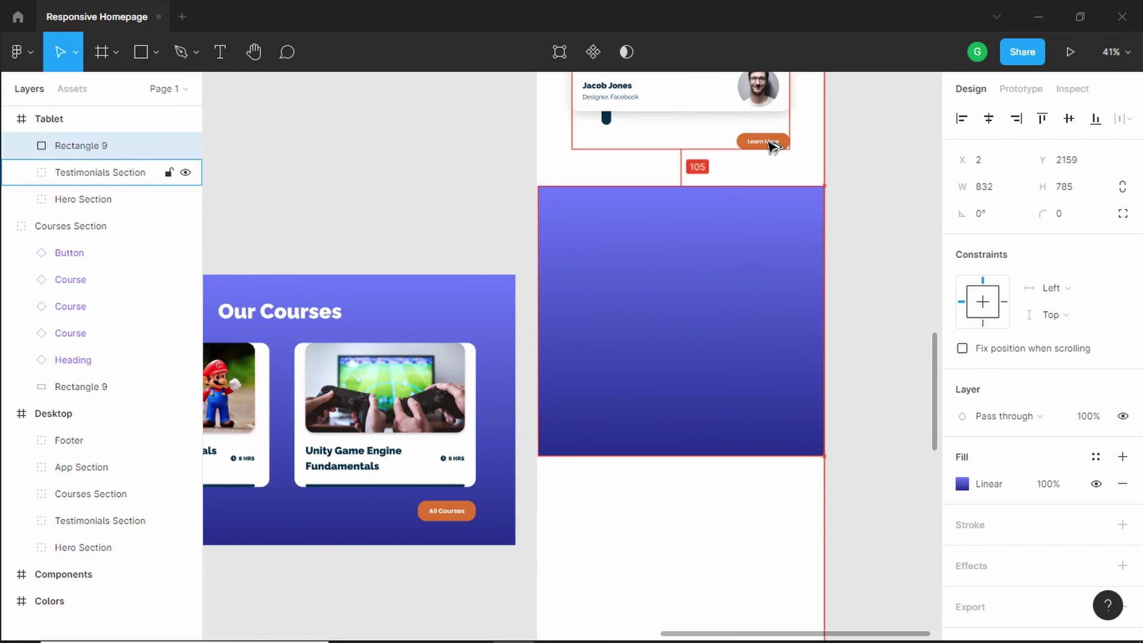
key("shift+Up")
key("alt")
key("shift+Down")
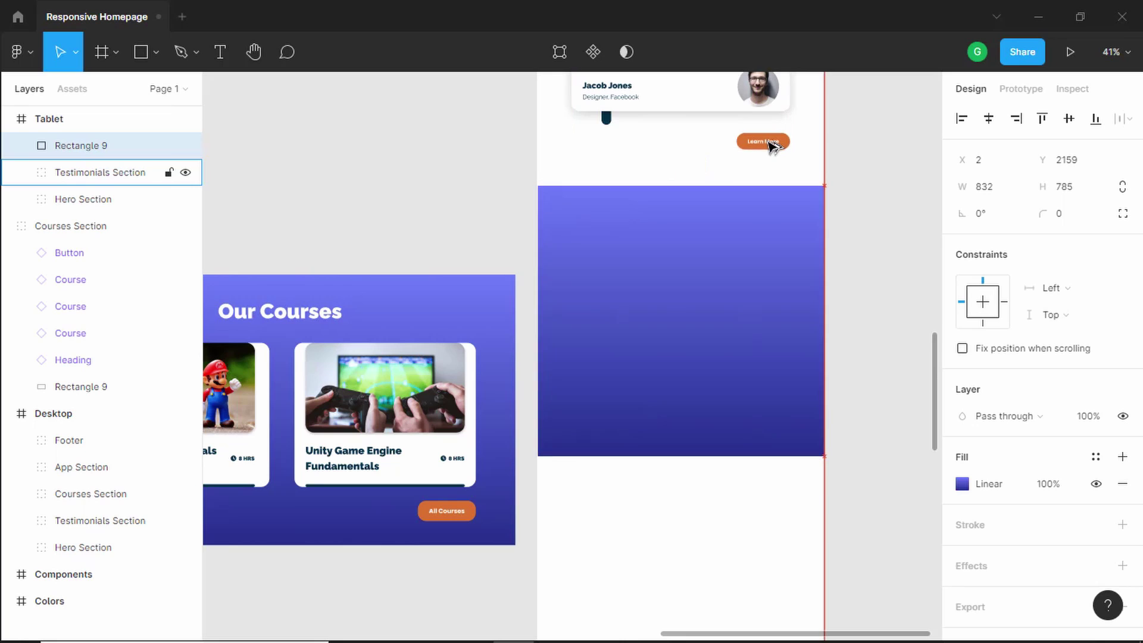
key("alt")
key("Up")
key("Up")
key("Up")
key("Up")
key("Up")
scroll(461, 327, "down", 3)
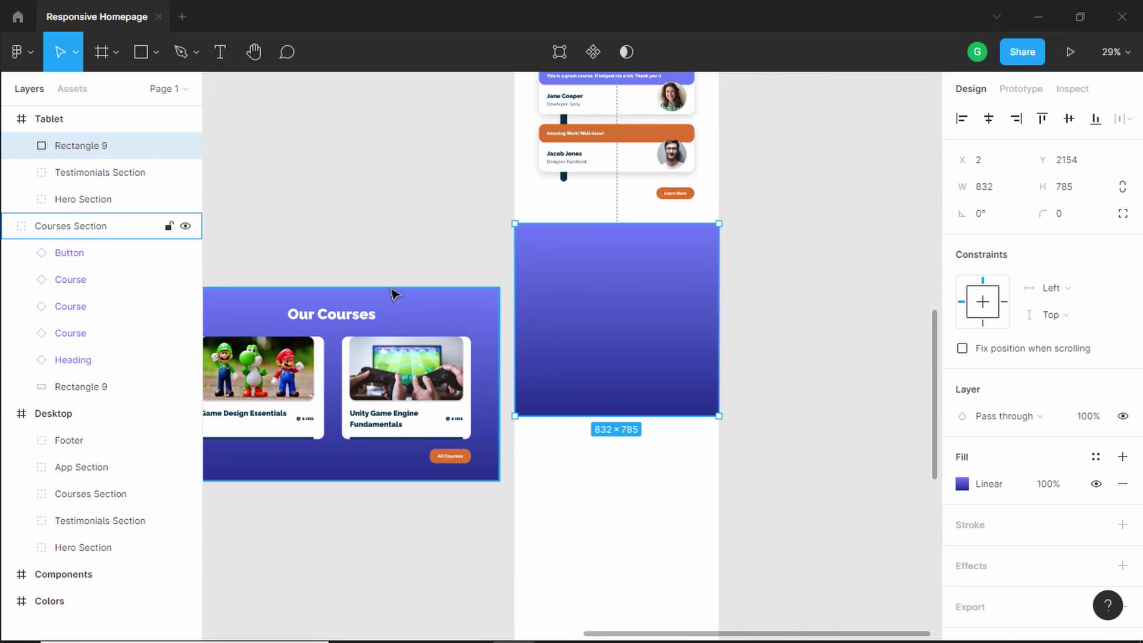
Copy the Our Courses heading onto the tablet's courses background, at X 132, Y 2224
left_click_drag(358, 261, 411, 203)
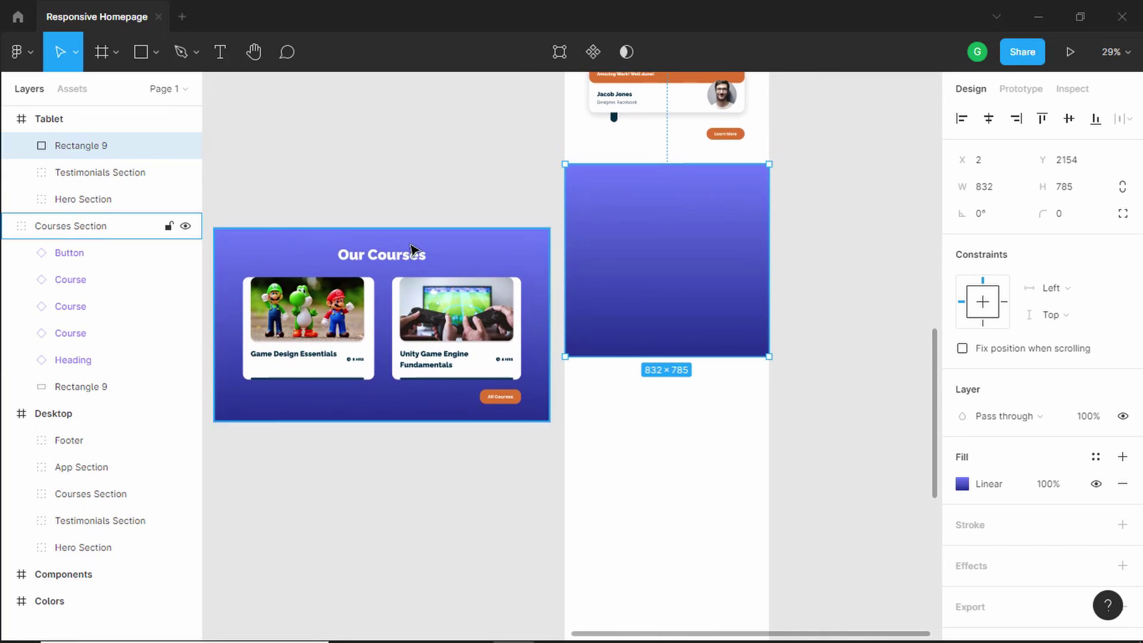
double_click(410, 267)
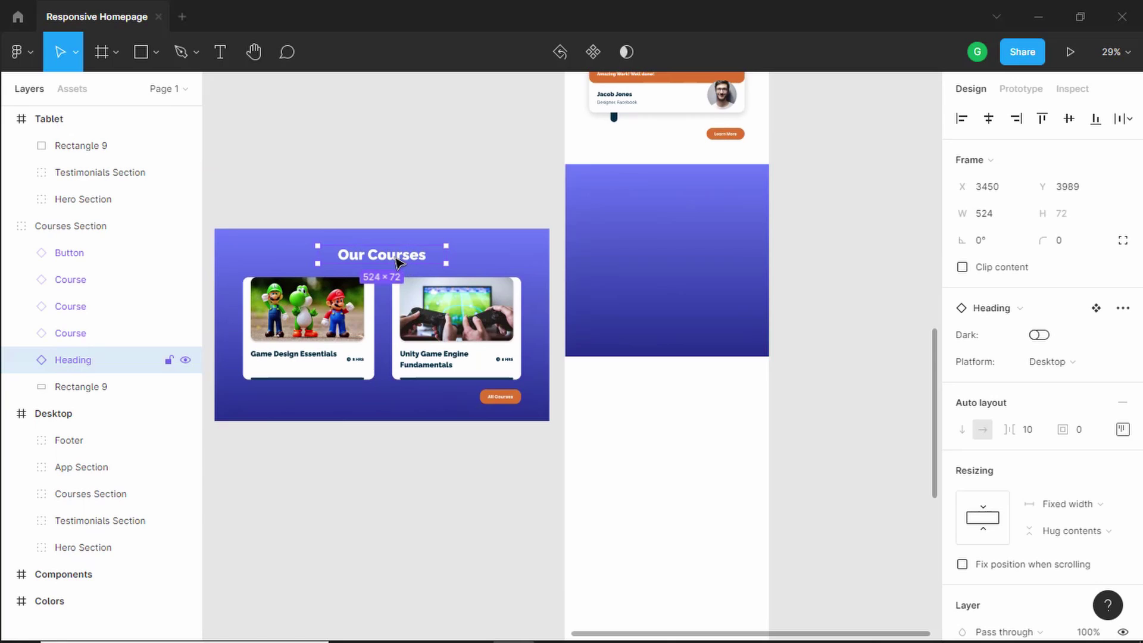
left_click_drag(404, 261, 676, 194)
scroll(738, 196, "up", 5)
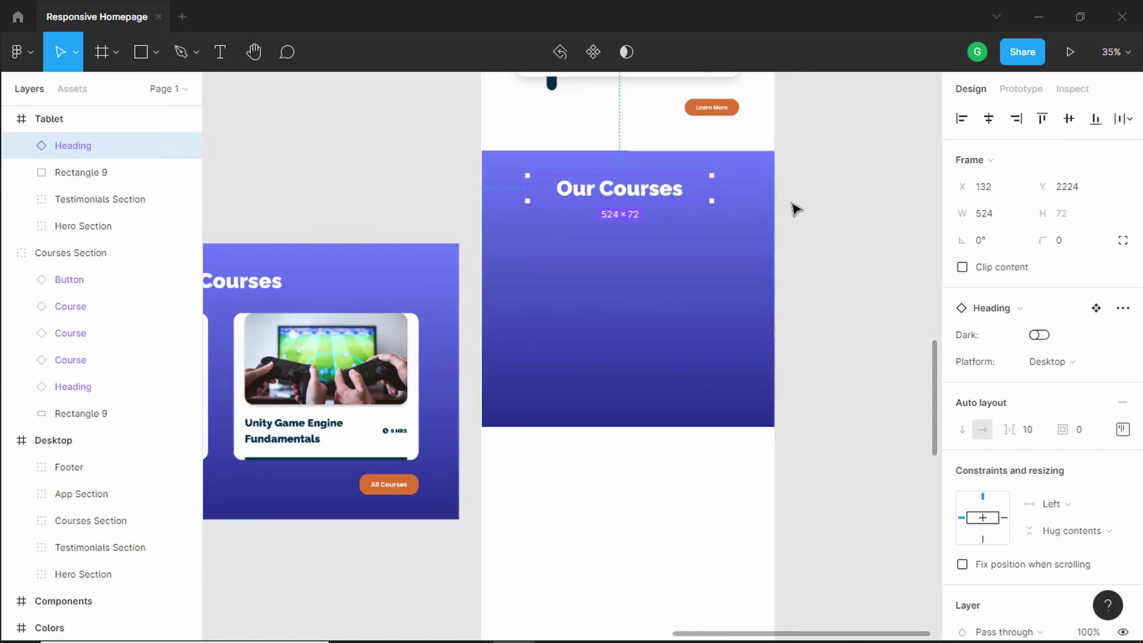
Switch the tablet's Our Courses heading to the Tablet platform variant and centre it horizontally in the frame
left_click(1071, 362)
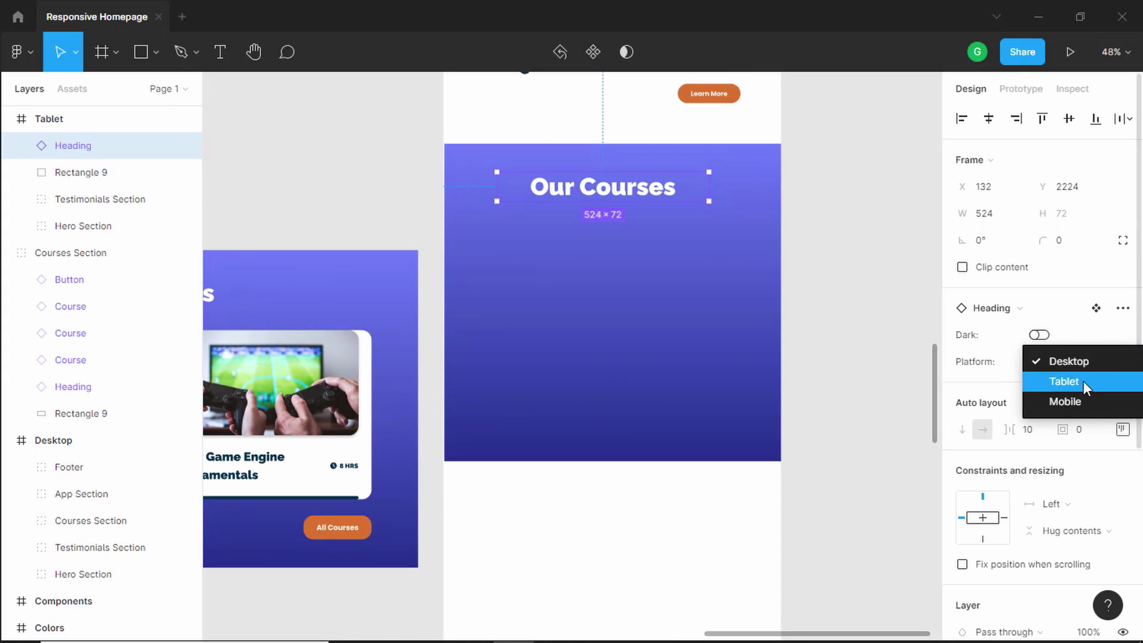
left_click(1082, 381)
scroll(645, 181, "up", 1)
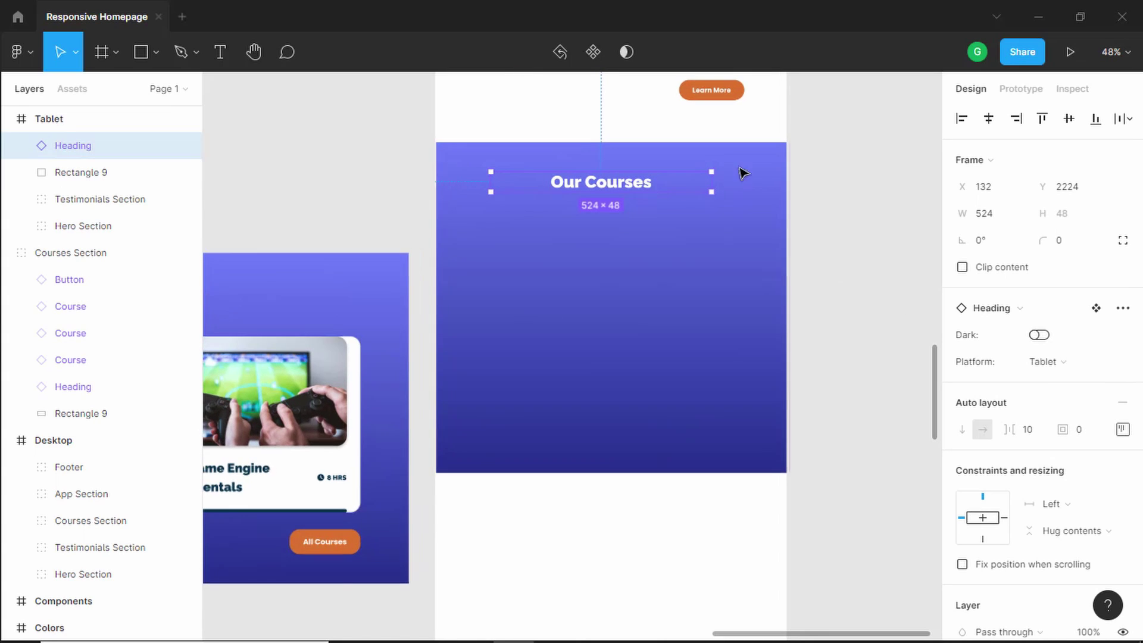
left_click(989, 119)
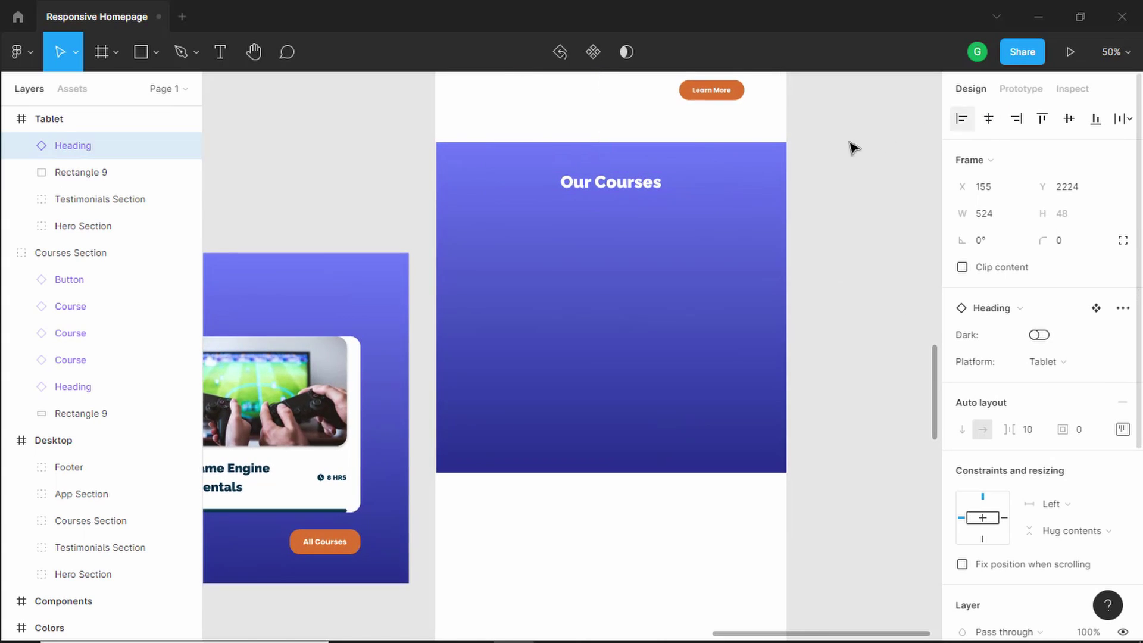
scroll(609, 214, "up", 3)
scroll(609, 214, "down", 4)
Copy the Game Design Essentials card below the tablet's Our Courses heading and extend the gradient background to 1631 px high
scroll(580, 255, "down", 3)
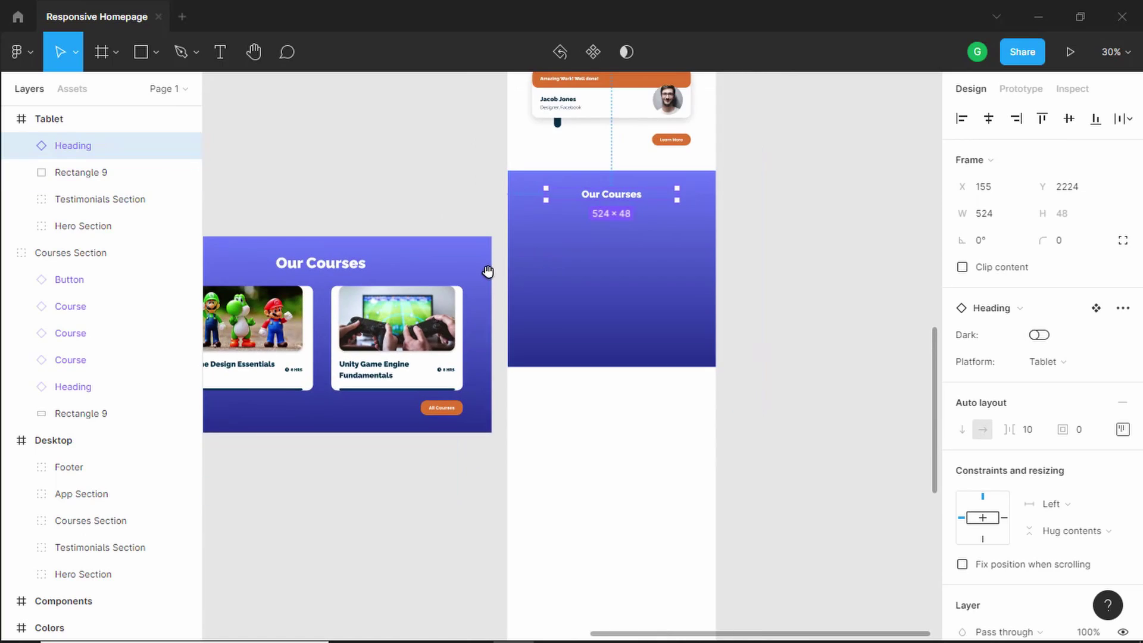
left_click(346, 293)
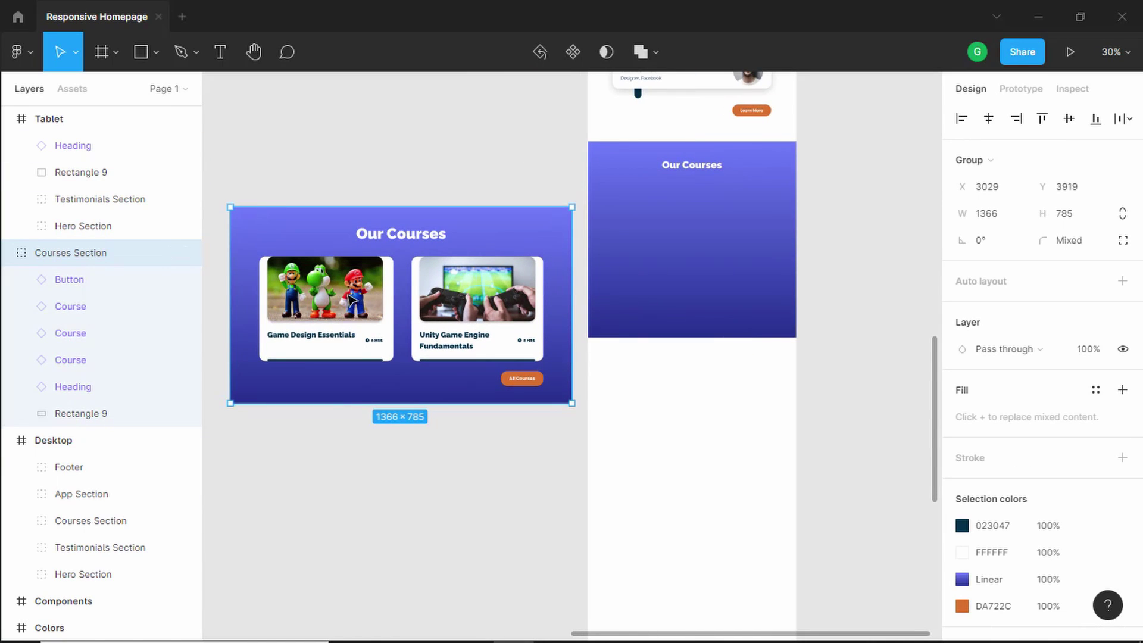
left_click(351, 297)
left_click_drag(336, 301, 698, 244)
left_click(727, 332)
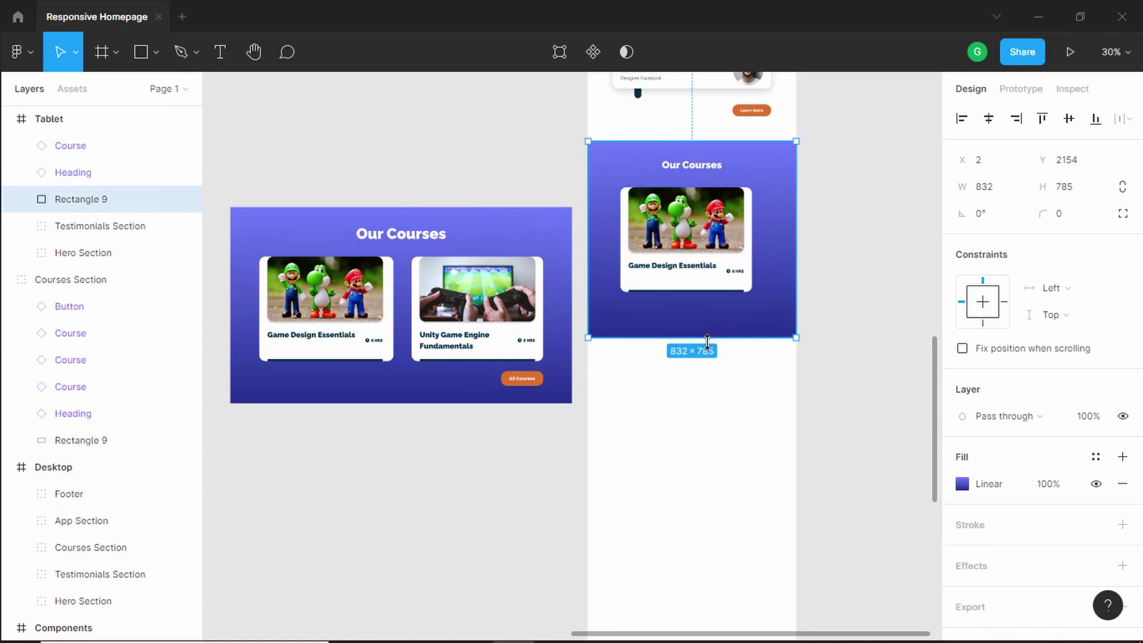
left_click_drag(707, 341, 717, 548)
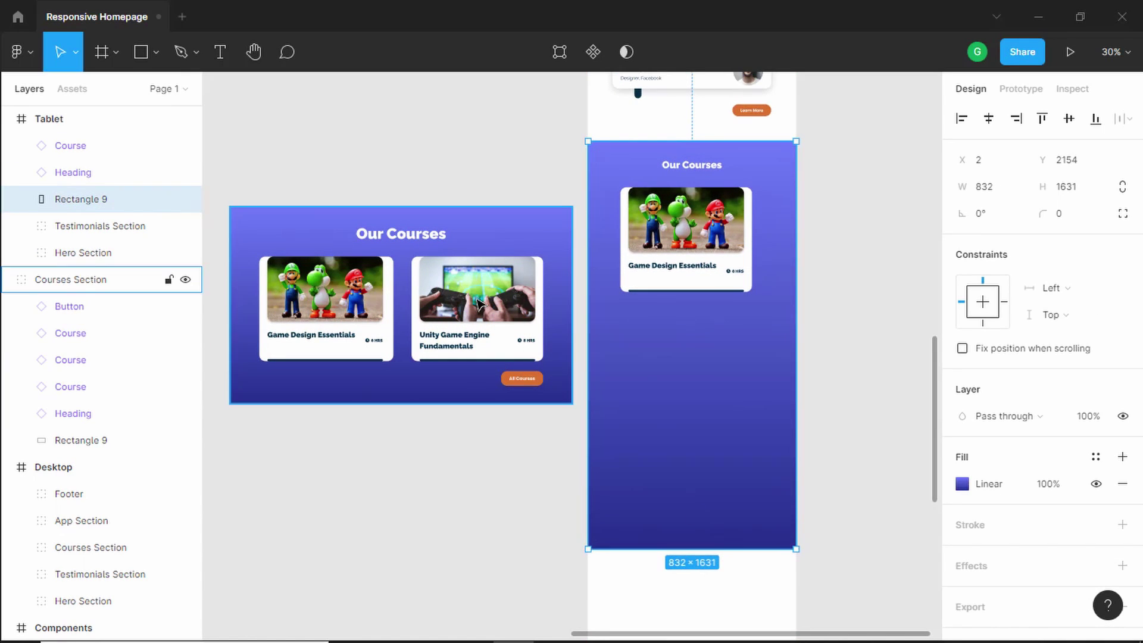
Copy the Unity Game Engine Fundamentals card below the tablet's Game Design Essentials card, at X 132, Y 2883
left_click(477, 298)
double_click(478, 297)
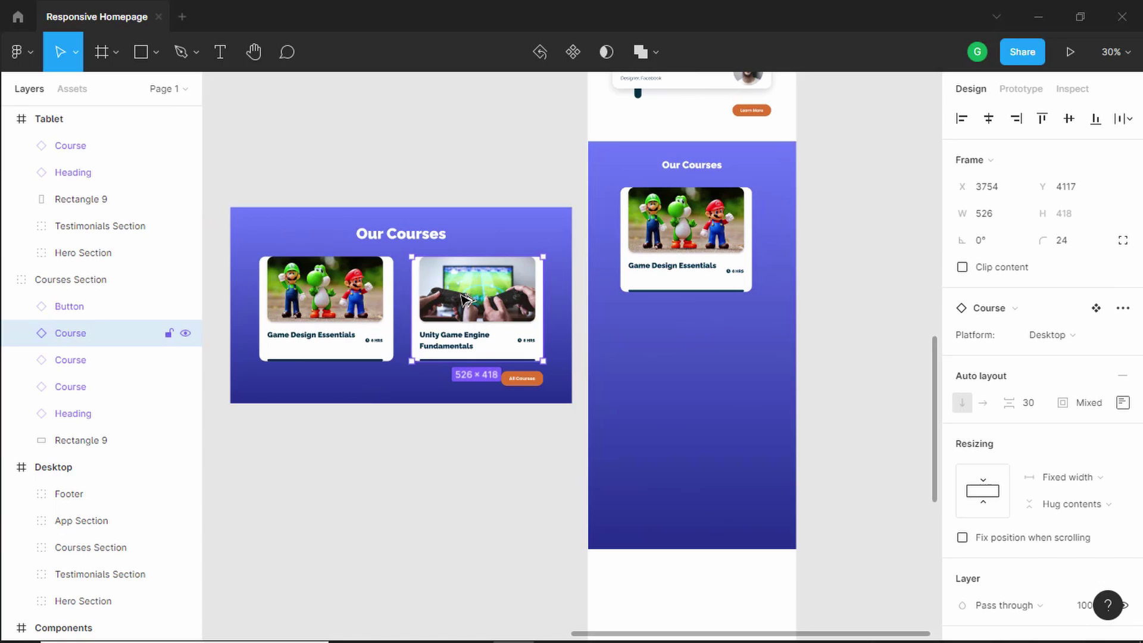
left_click_drag(466, 298, 691, 375)
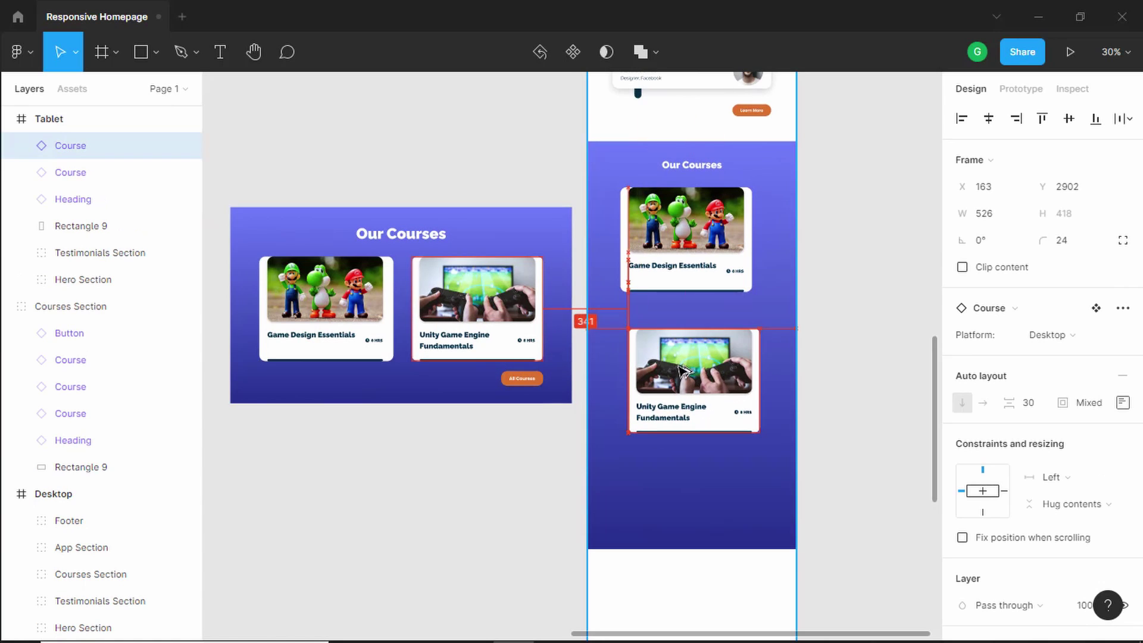
Copy the All Courses button below the tablet's second course card, at X 490, Y 3445, and switch it to the Mobile platform variant
double_click(523, 385)
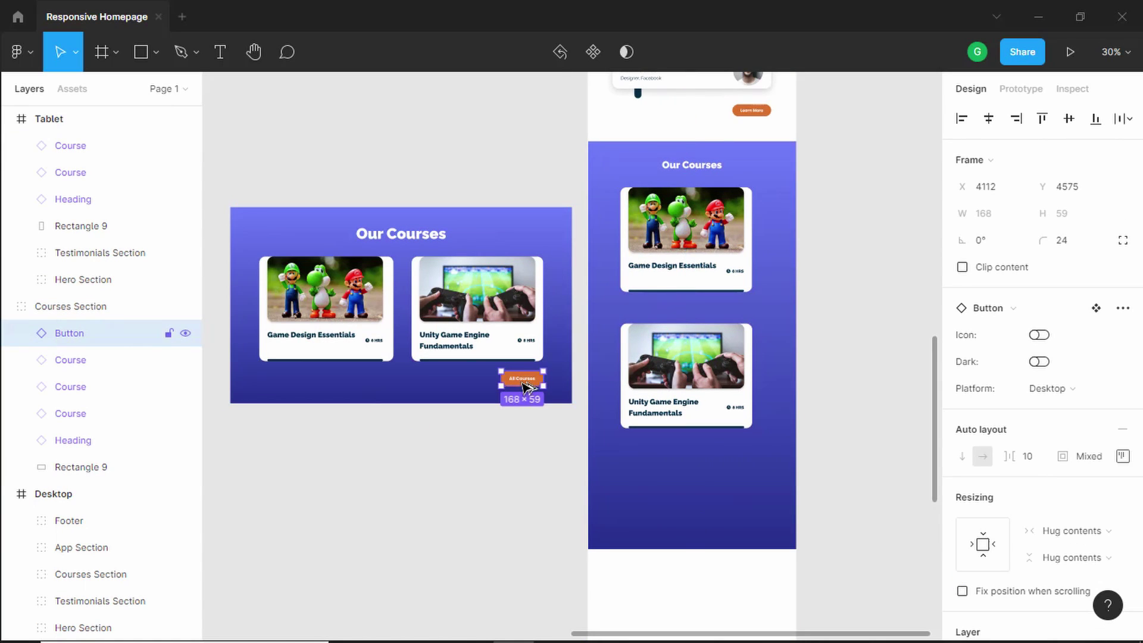
left_click_drag(527, 388, 735, 481)
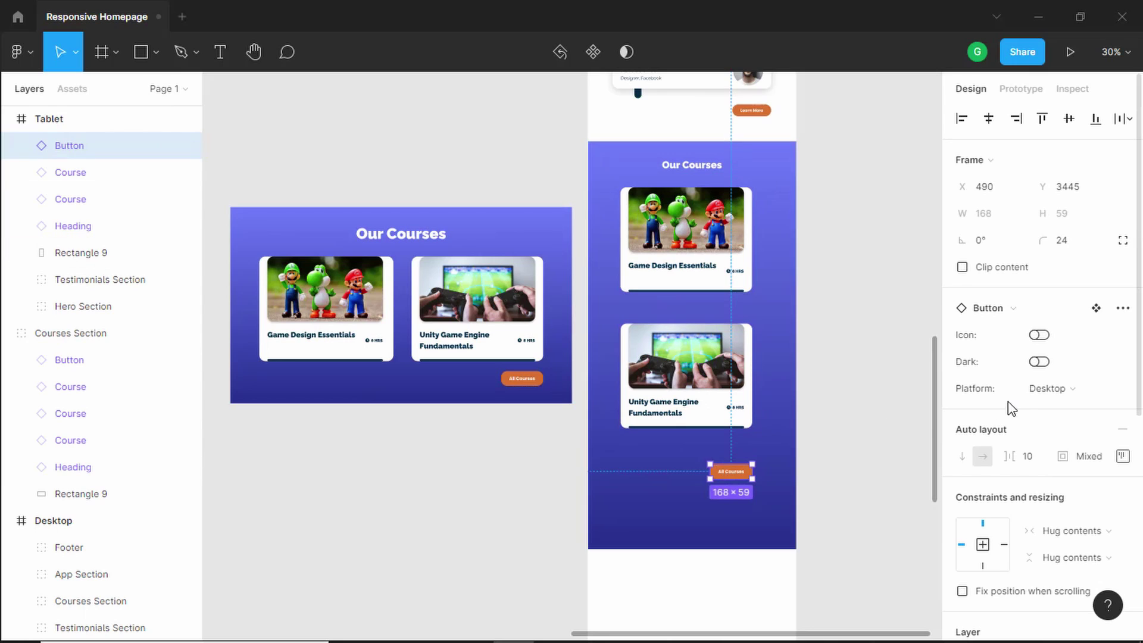
left_click(1061, 390)
left_click(1077, 411)
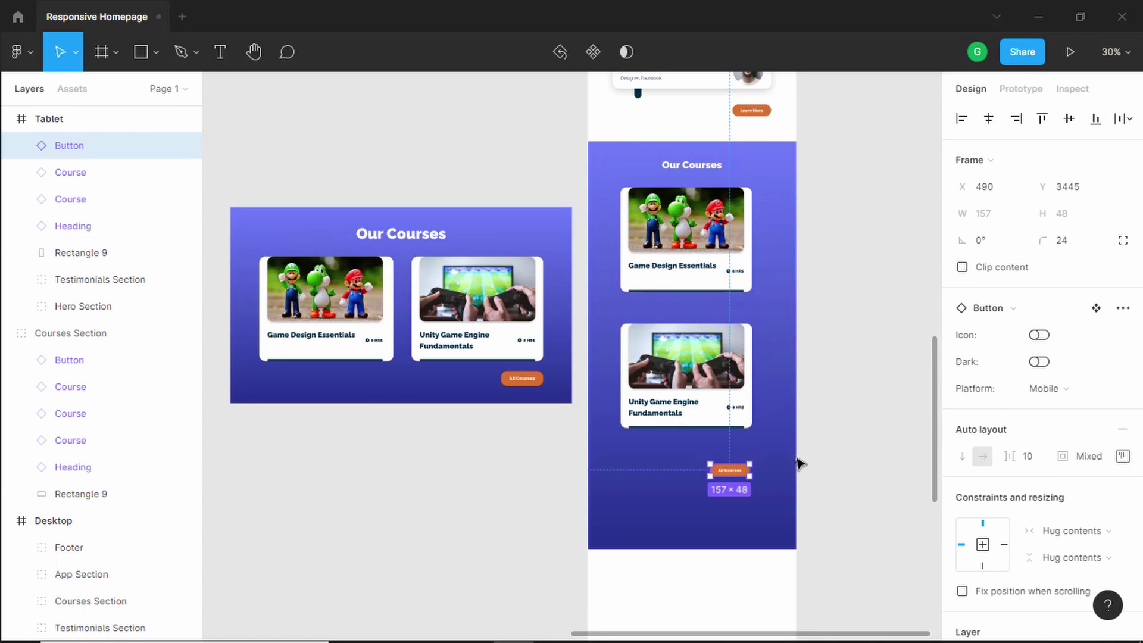
Widen the tablet's Game Design Essentials card on both sides to 632 px, with its X at 102
left_click(707, 249)
scroll(684, 250, "up", 5)
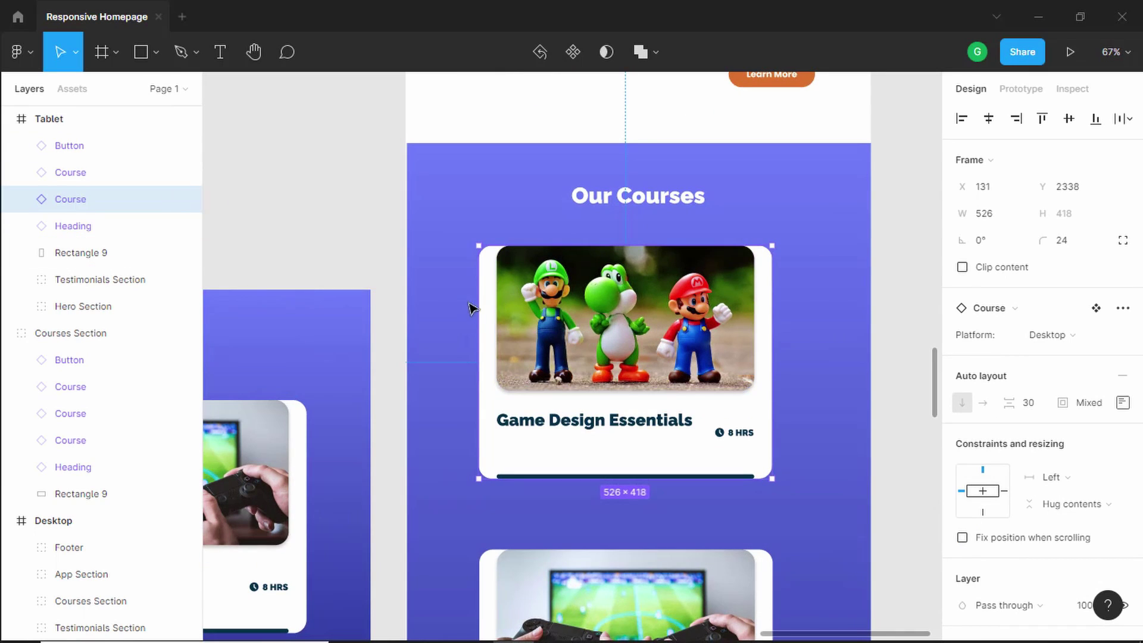
left_click_drag(471, 306, 466, 307)
scroll(536, 244, "up", 3)
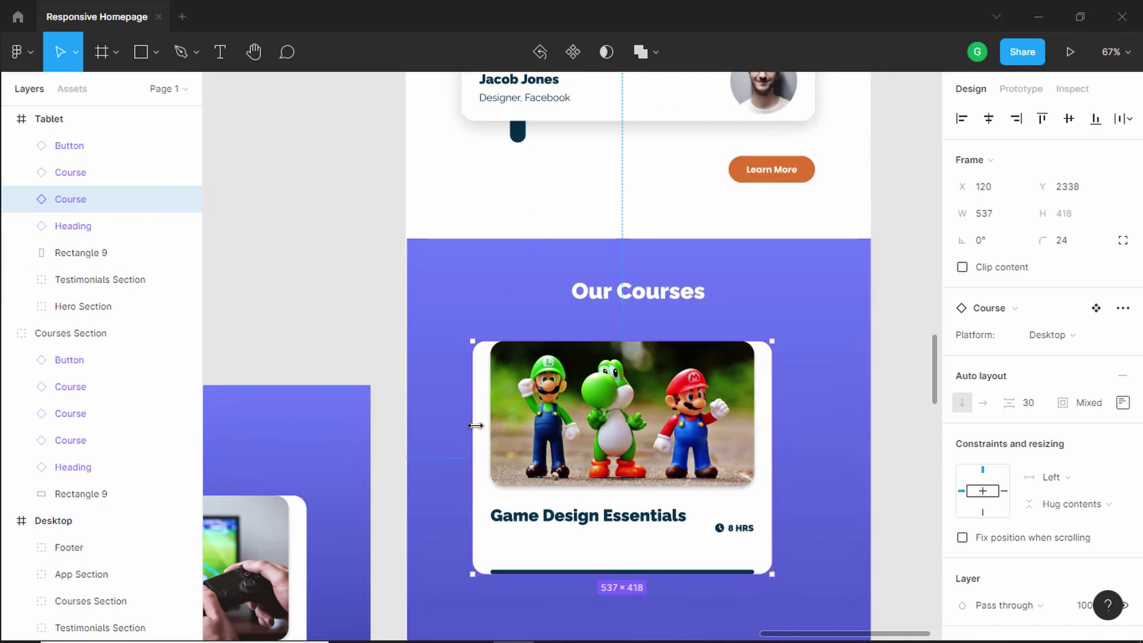
mouse_move(470, 428)
left_mouse_down()
mouse_move(449, 428)
mouse_move(460, 428)
left_mouse_up()
left_click_drag(774, 427, 824, 426)
scroll(760, 381, "down", 2)
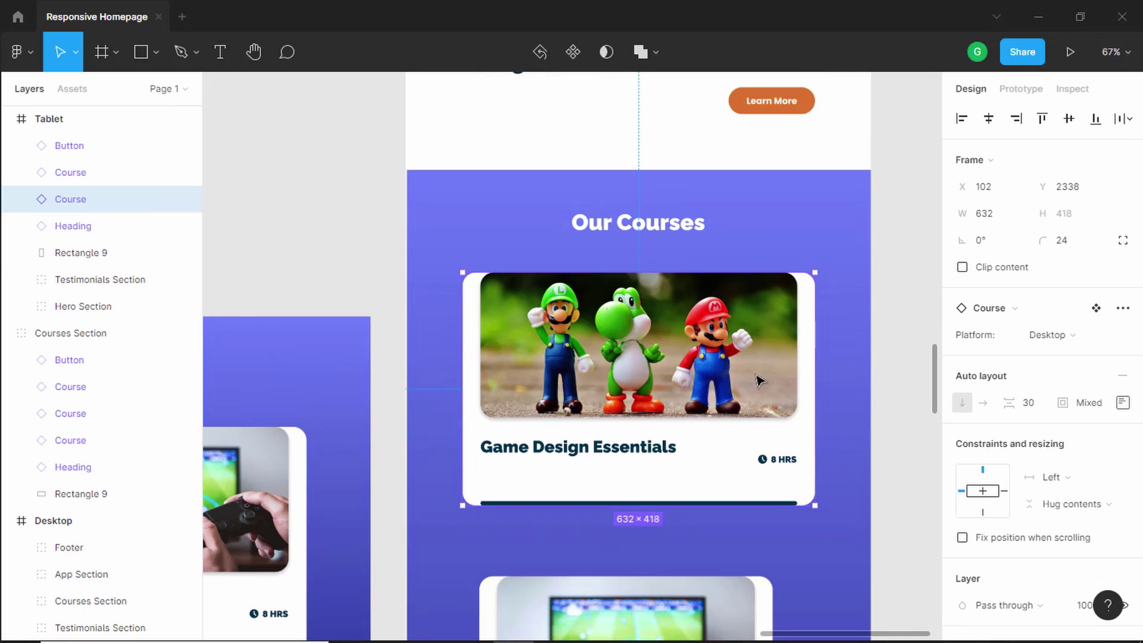
Remove the empty second line from the title text of the tablet's Game Design Essentials card
double_click(672, 450)
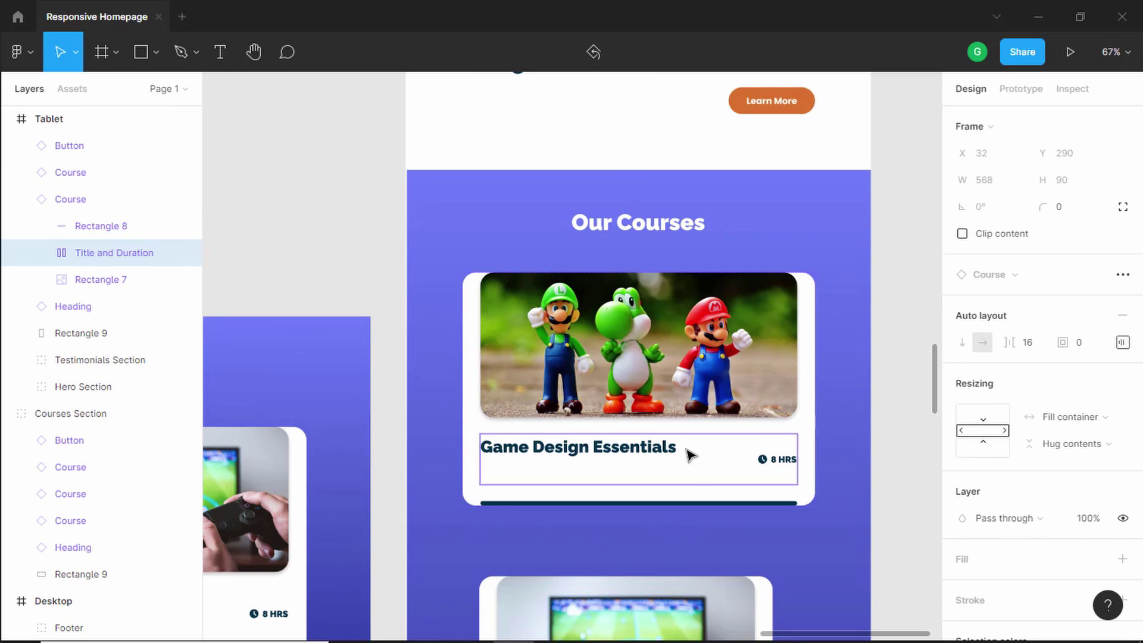
double_click(674, 456)
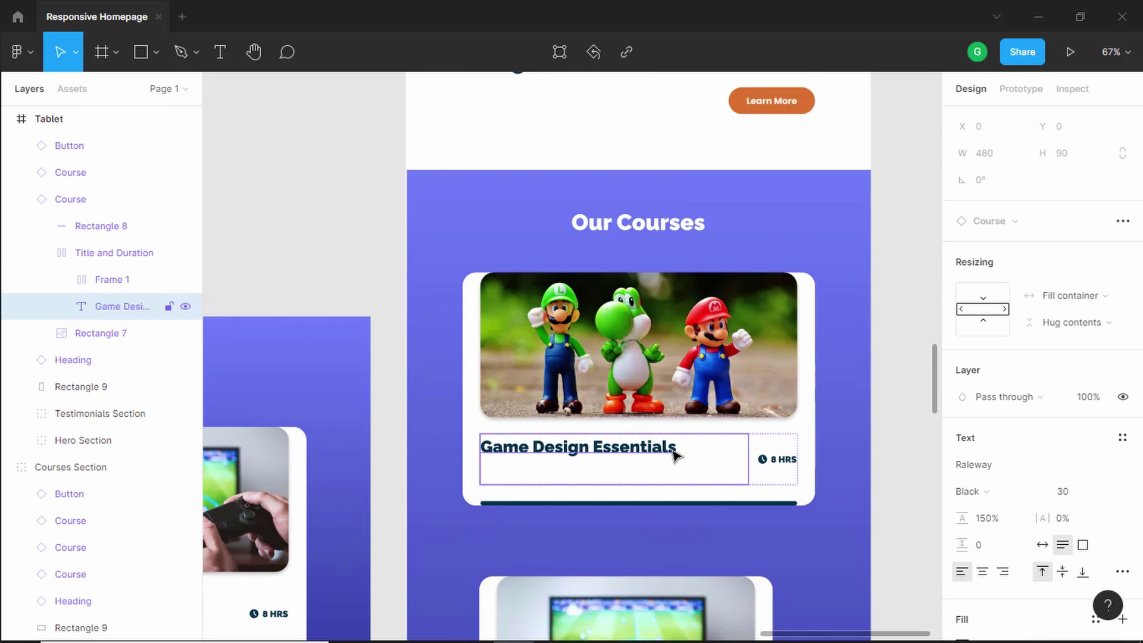
double_click(674, 455)
scroll(654, 456, "down", 5)
Place the tablet's Unity card 80 px below the Game Design Essentials card, at Y 2791, and widen it to 632 px at X 102
left_click(586, 459)
left_click_drag(586, 458, 576, 390)
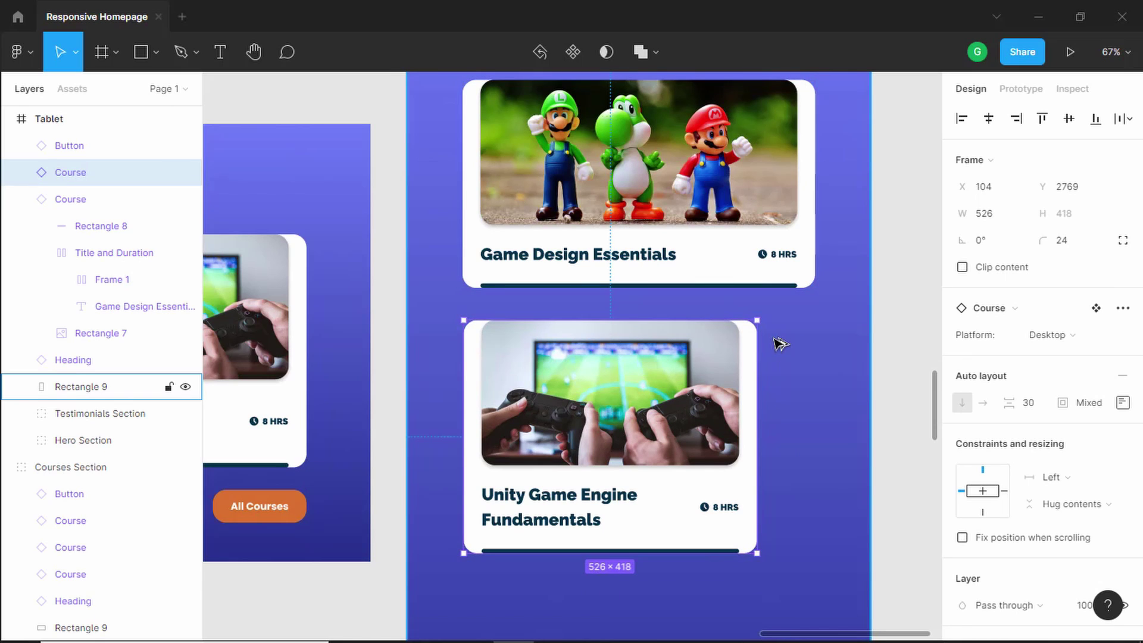
key("Down")
key("Down")
key("Down")
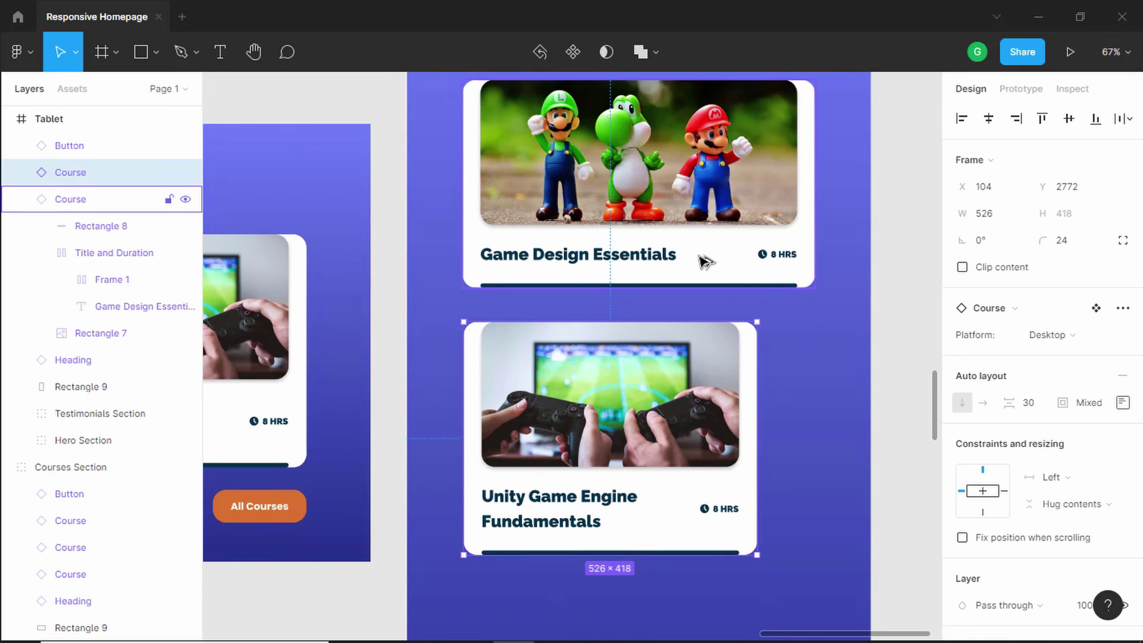
key("Up")
scroll(702, 258, "down", 5)
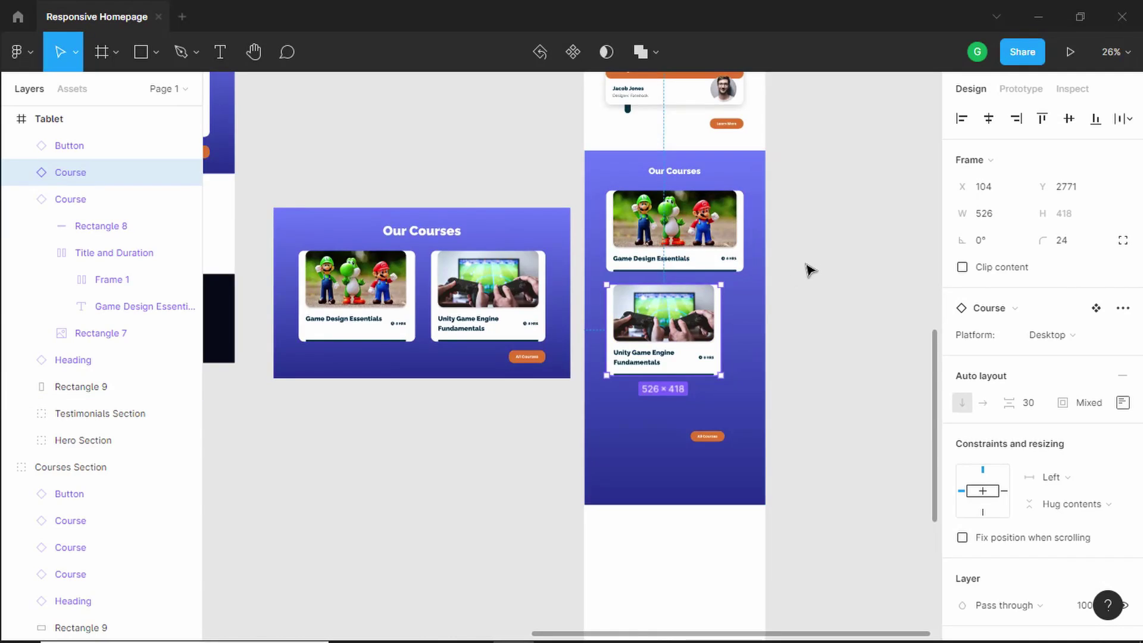
scroll(810, 270, "up", 5)
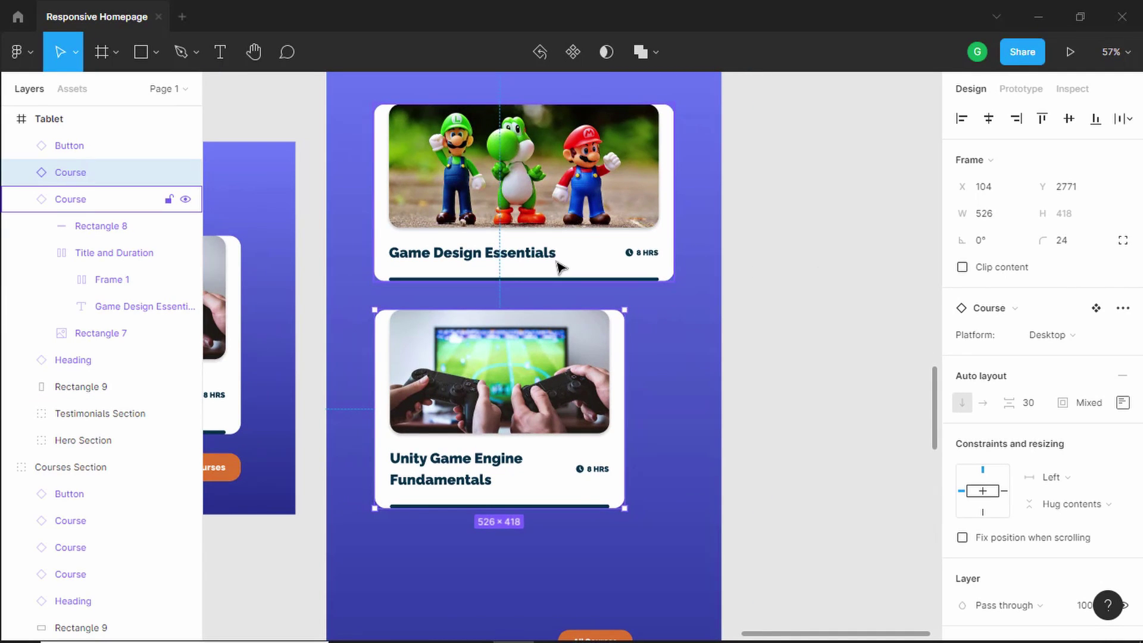
key("shift+Down")
key("shift+Down")
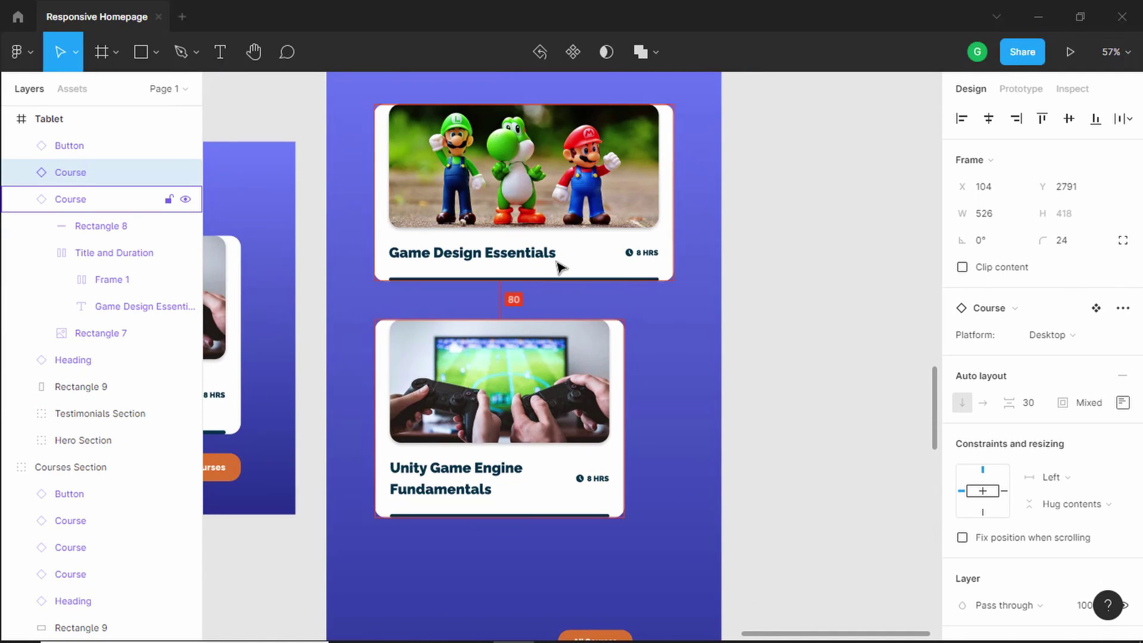
left_click_drag(636, 414, 672, 413)
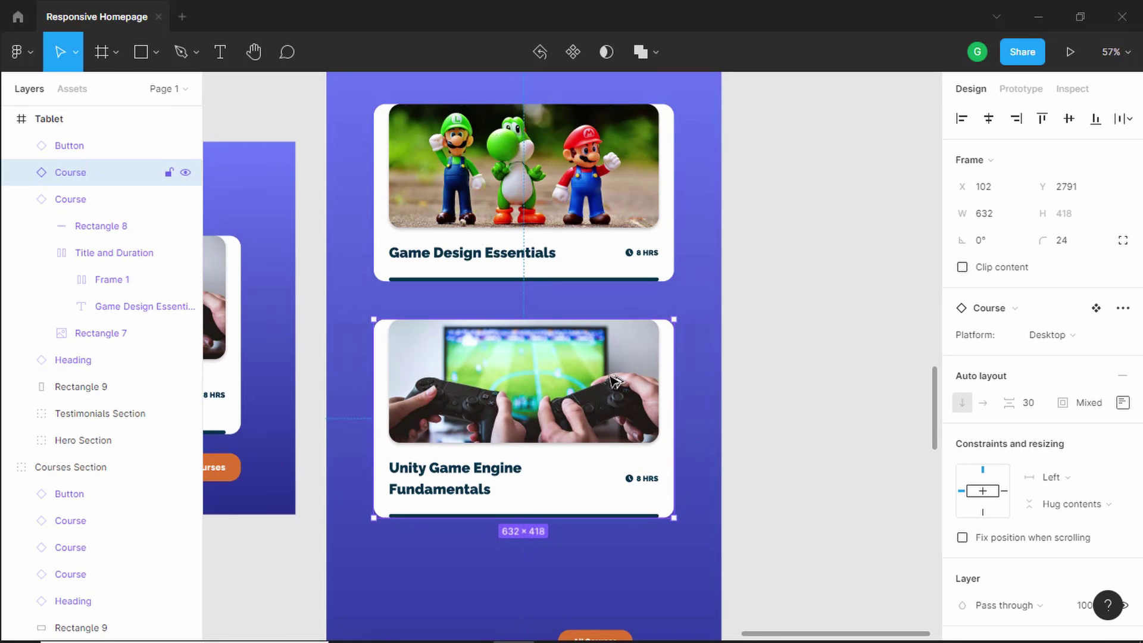
Move the tablet's All Courses button to X 577, Y 3259, and shorten the gradient background to 1223 px high
scroll(613, 381, "down", 5)
scroll(612, 380, "up", 2)
left_click_drag(611, 378, 655, 300)
scroll(595, 429, "down", 5)
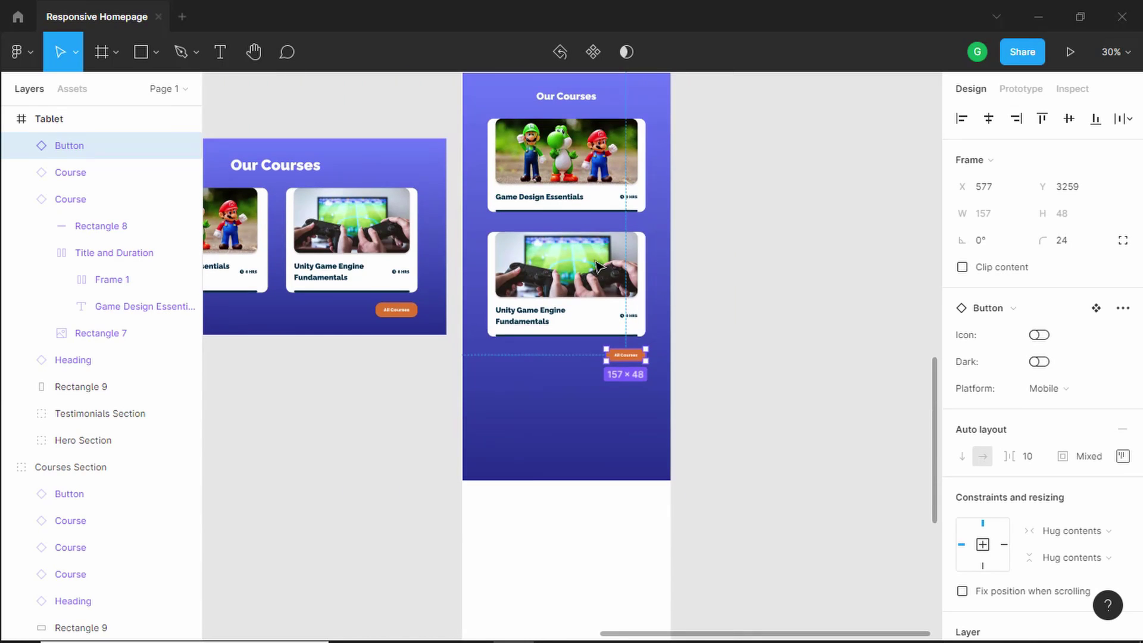
left_click(562, 476)
left_click_drag(558, 474, 559, 388)
scroll(669, 232, "up", 2)
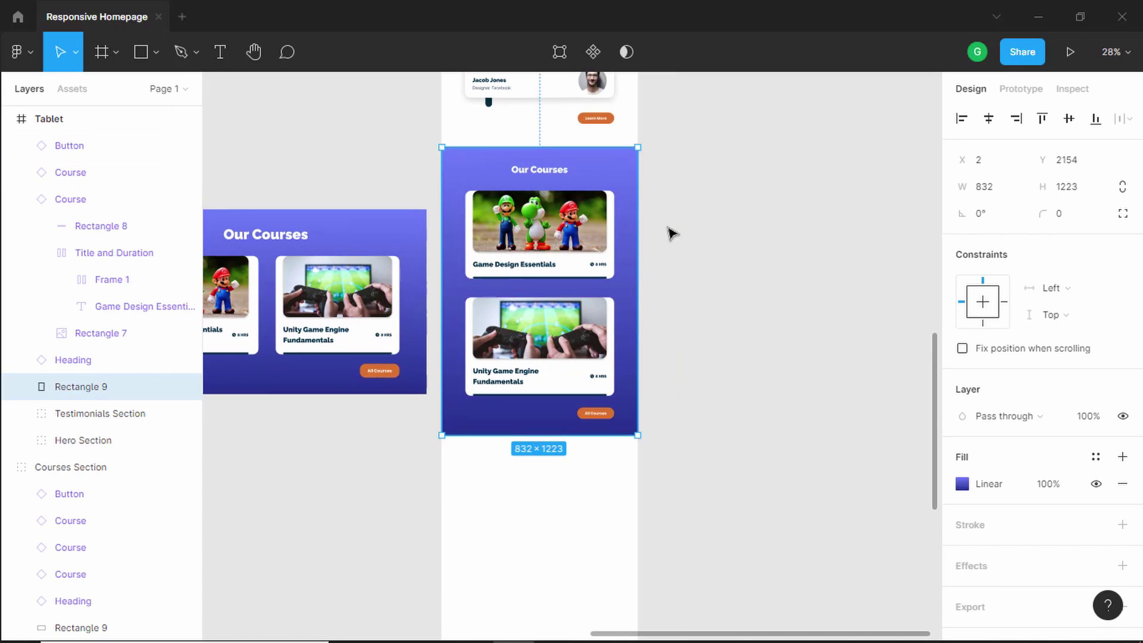
Delete the loose copy of the desktop Courses Section lying beside the tablet frame
left_click(548, 167)
scroll(689, 212, "down", 2)
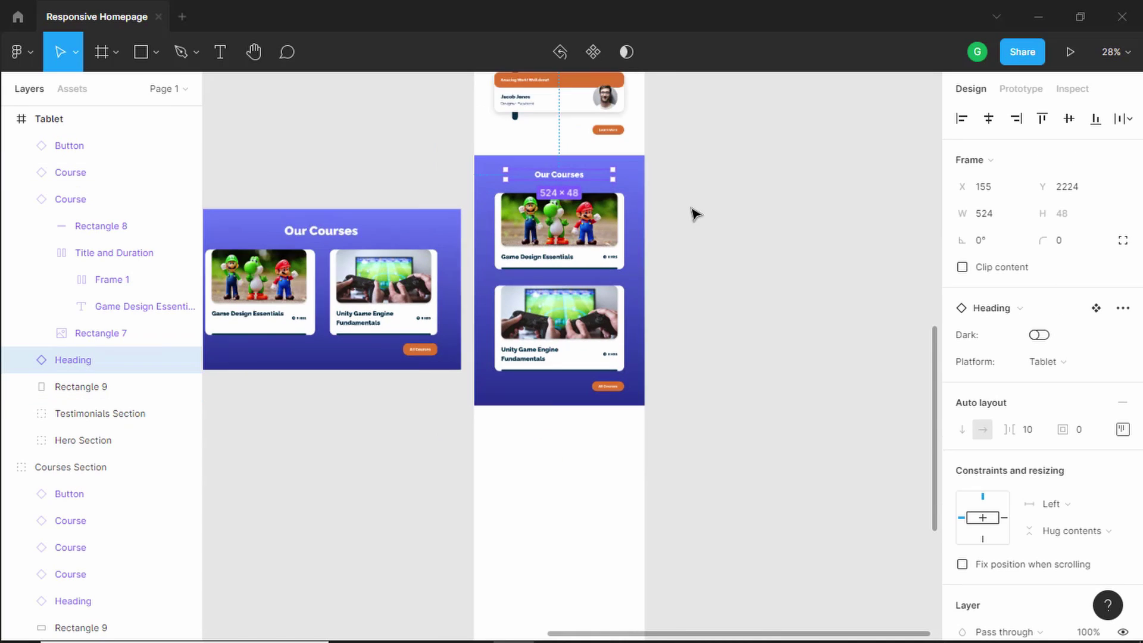
left_click(397, 236)
key("Delete")
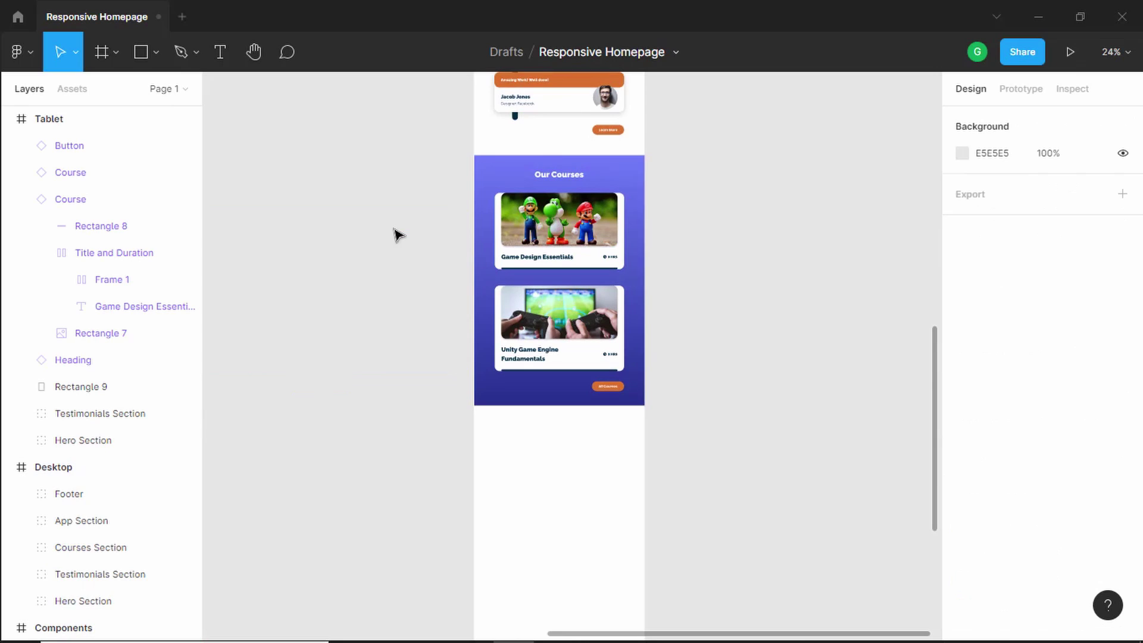
Group the tablet's courses background, heading, two cards and button, and name the group Courses Section
left_click_drag(690, 143, 458, 402)
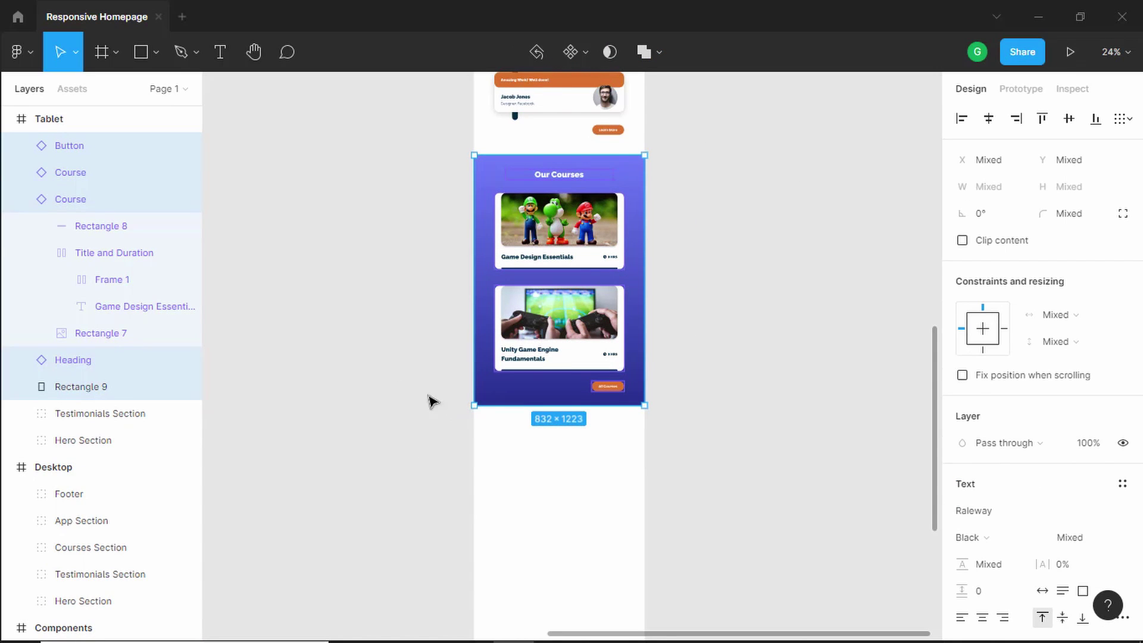
key("ctrl+g")
double_click(92, 149)
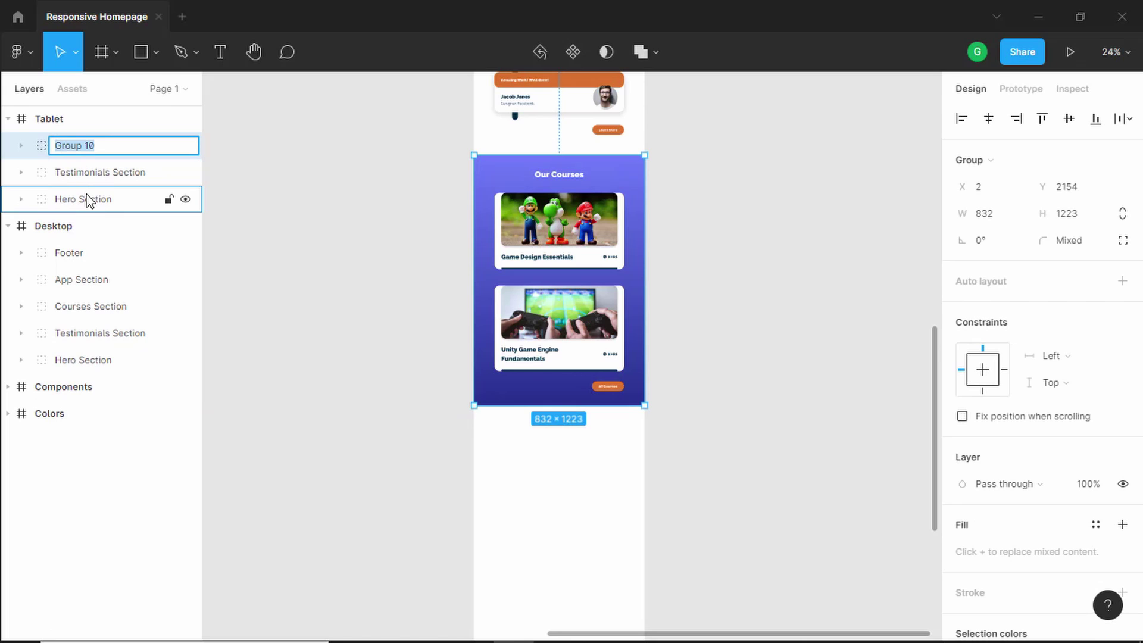
type("Courses Section")
key("Return")
Copy the desktop's App Section into the tablet frame below the Courses Section, at X -117, Y 3568
scroll(280, 240, "down", 2)
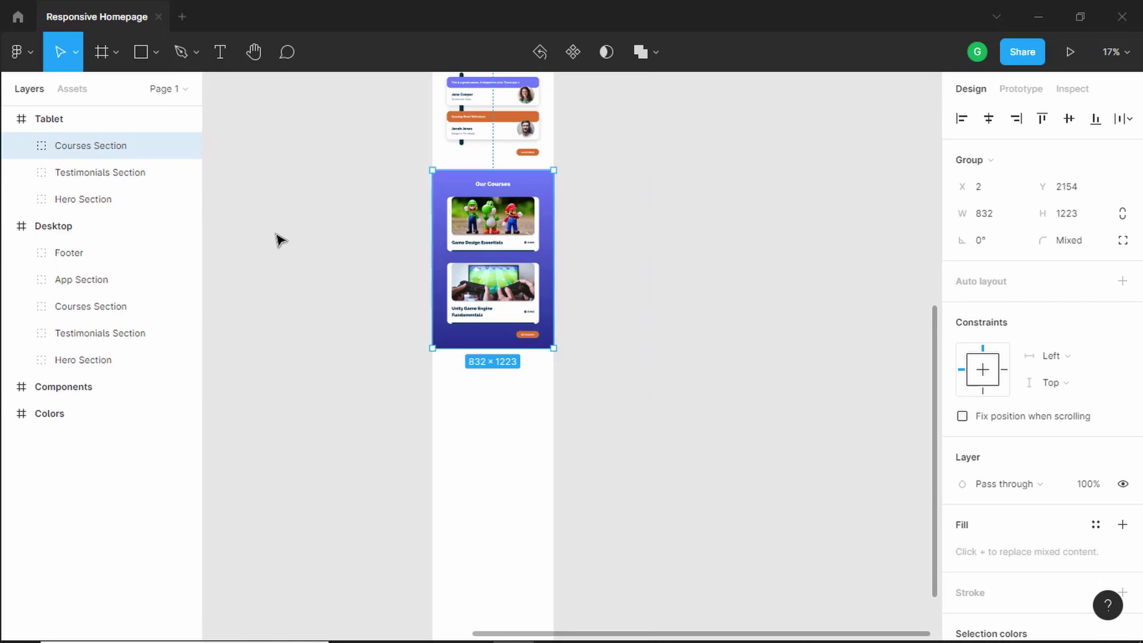
left_click_drag(277, 234, 535, 260)
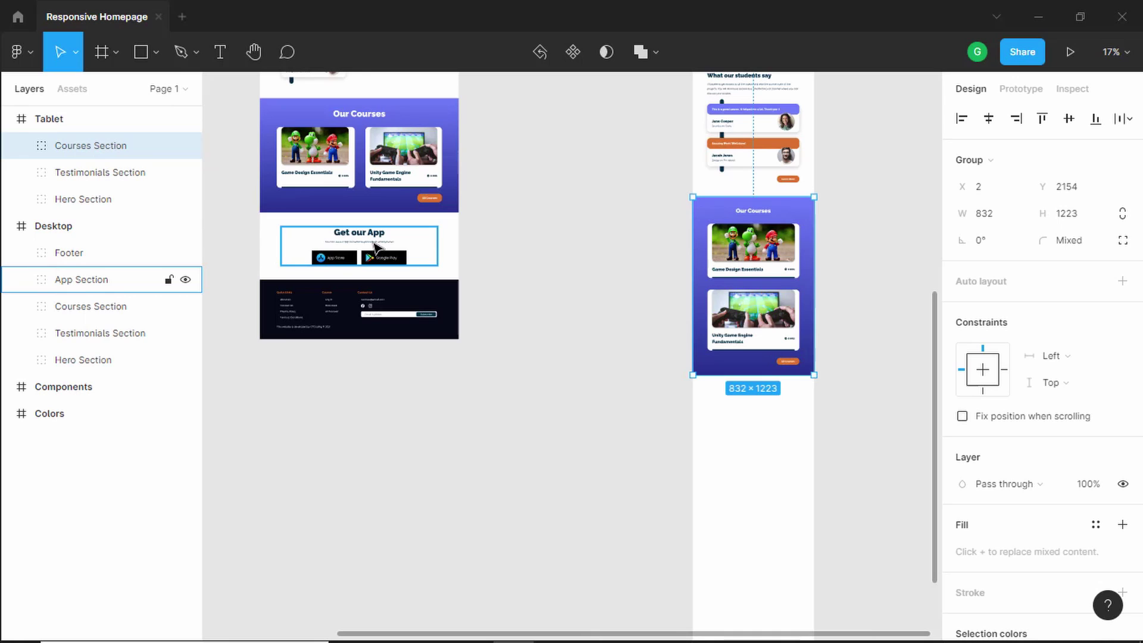
key("alt")
left_click_drag(368, 242, 759, 422)
scroll(806, 416, "up", 5)
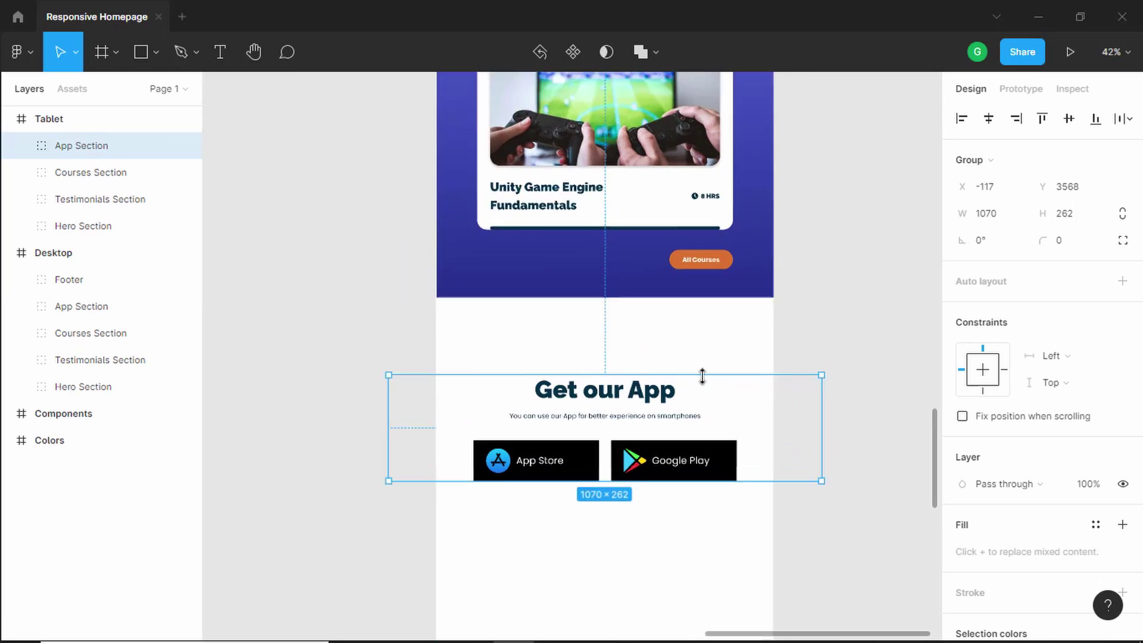
scroll(702, 376, "up", 3)
Switch the tablet's Get our App heading to the Tablet platform variant
double_click(615, 400)
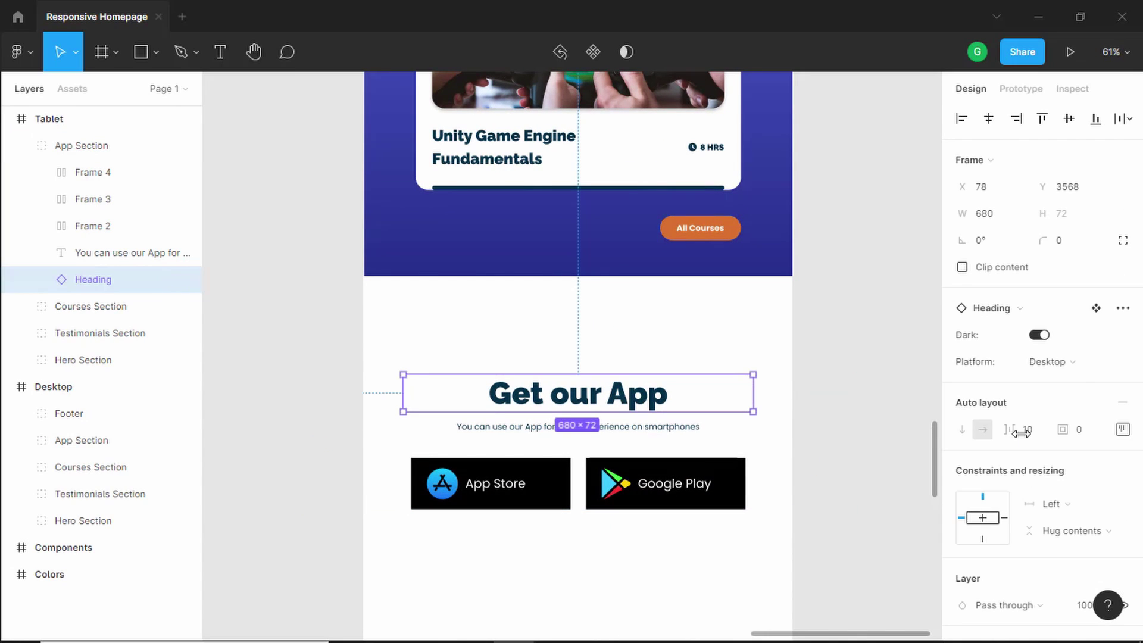
left_click(1076, 361)
left_click(1073, 385)
left_click(663, 339)
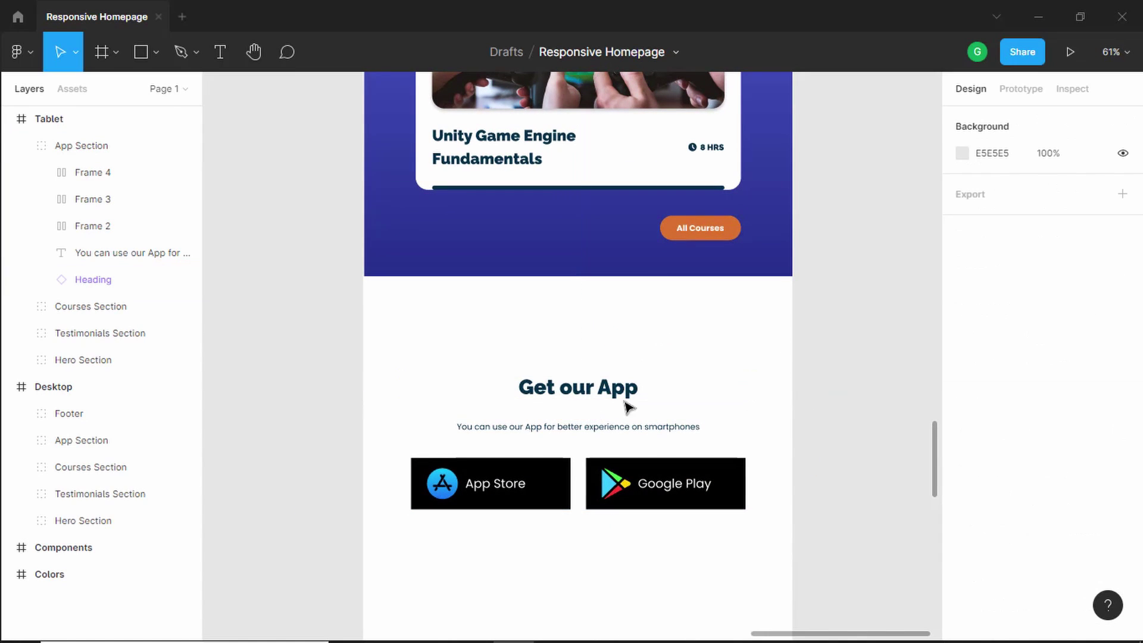
Move the description line under the Get our App heading up to Y 3621 and narrow its text box to 592 px
left_click(613, 429)
scroll(600, 420, "up", 5)
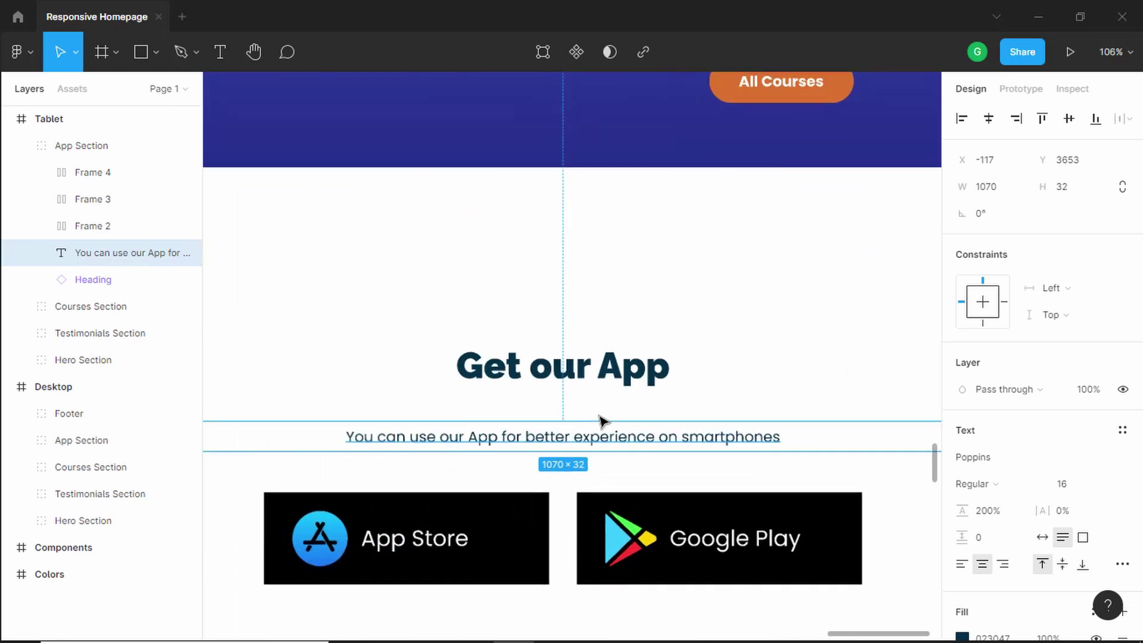
left_click_drag(588, 448, 594, 404)
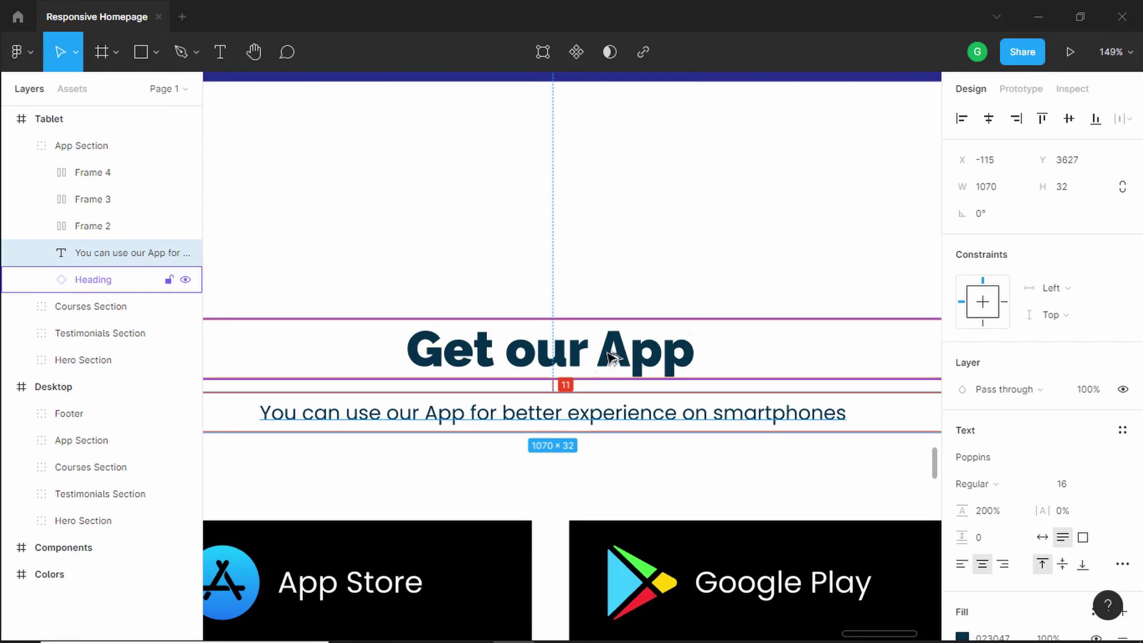
left_click_drag(1045, 156, 1042, 155)
key("Up")
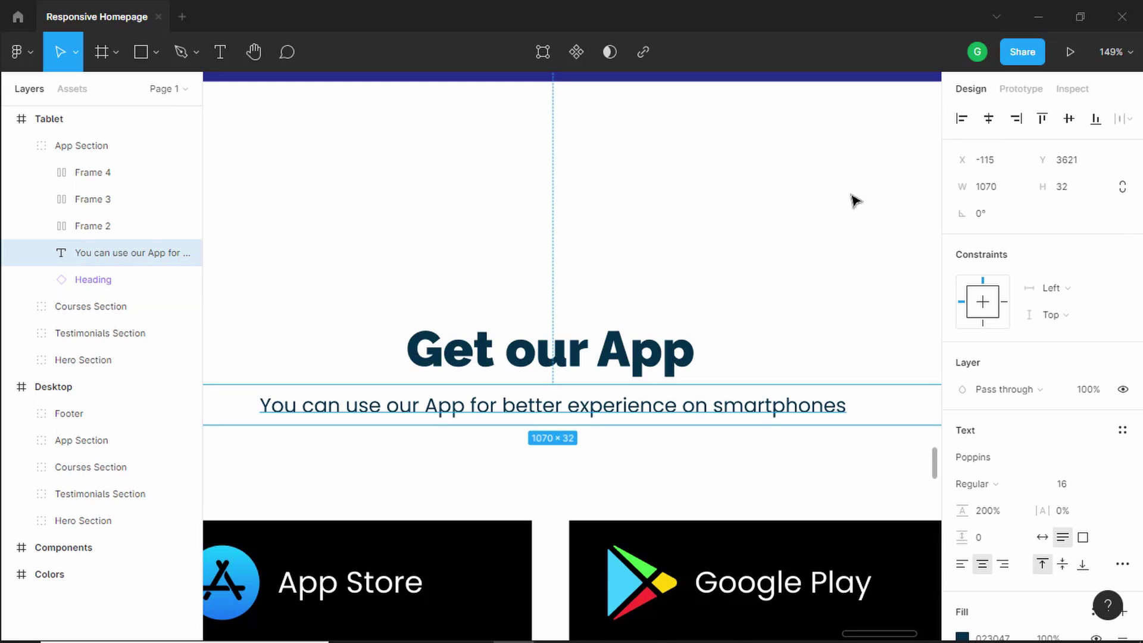
scroll(696, 334, "down", 5)
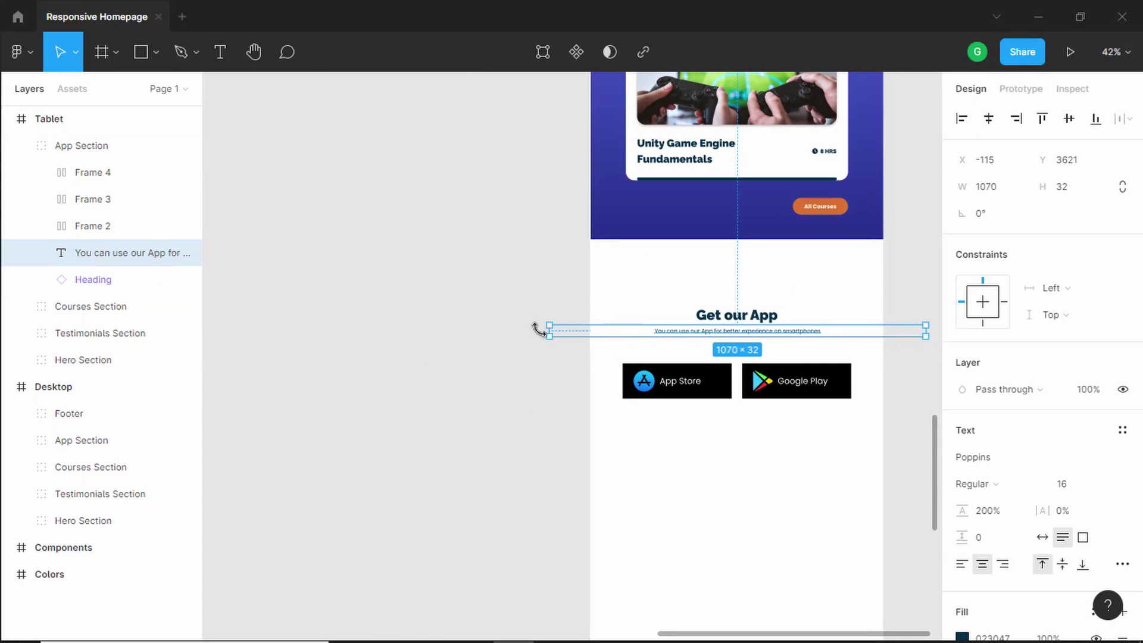
left_click_drag(549, 330, 634, 330)
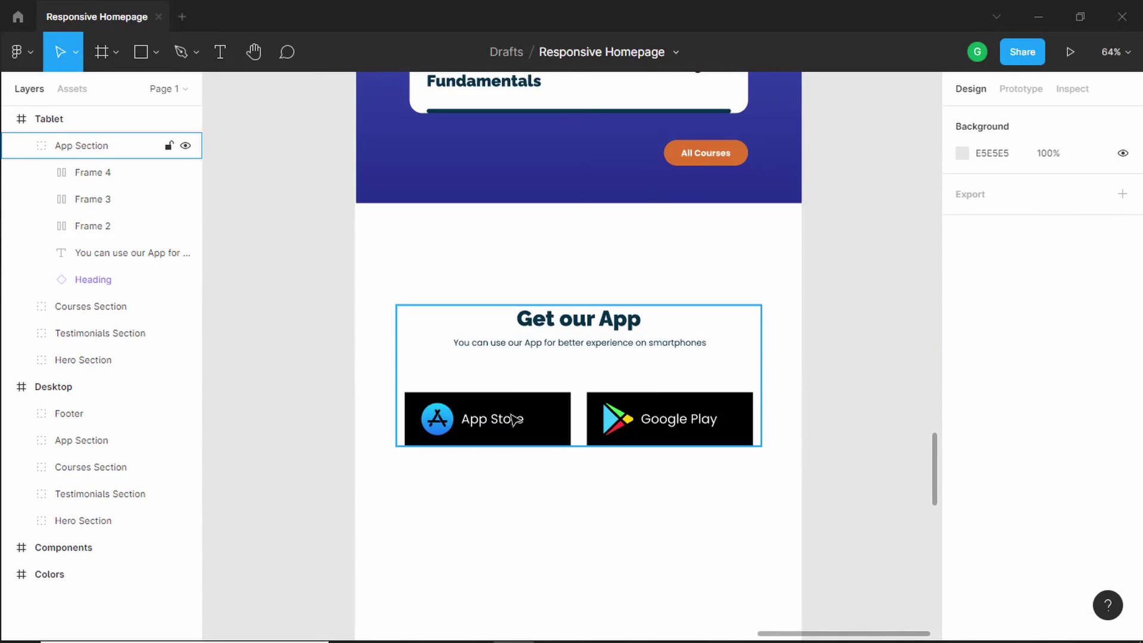
Move the tablet's App Store and Google Play buttons up to Y 3680 and delete the leftover black Frame 2 behind them
double_click(515, 419)
left_click(649, 419, "shift")
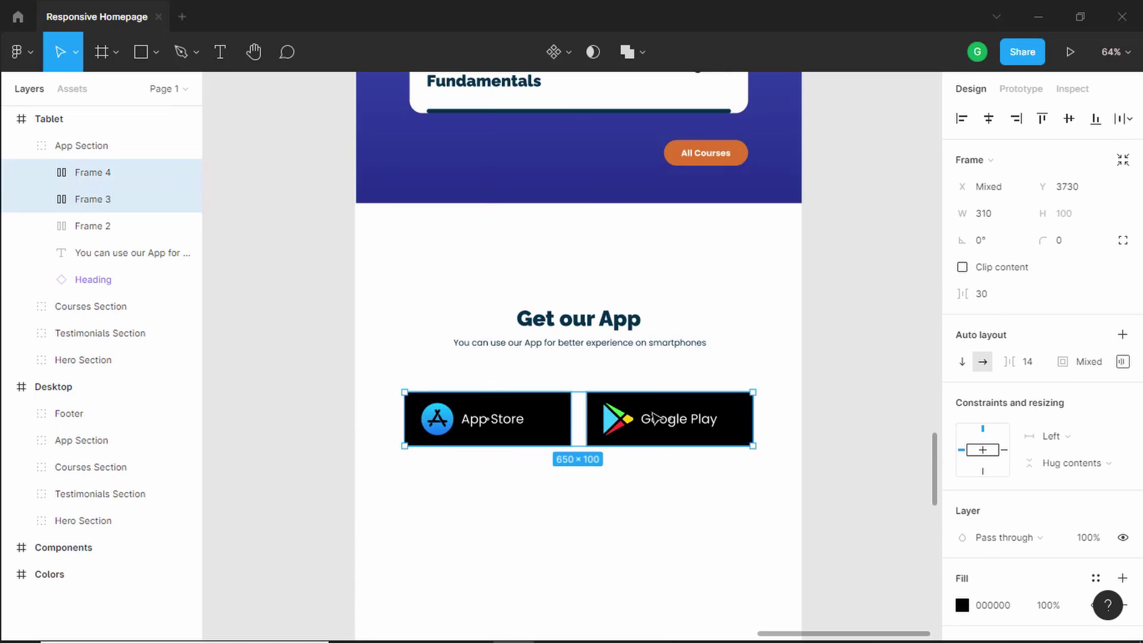
key("shift+Up")
key("shift+Up")
key("shift+Up")
key("shift+Up")
key("shift+Up")
key("shift+Up")
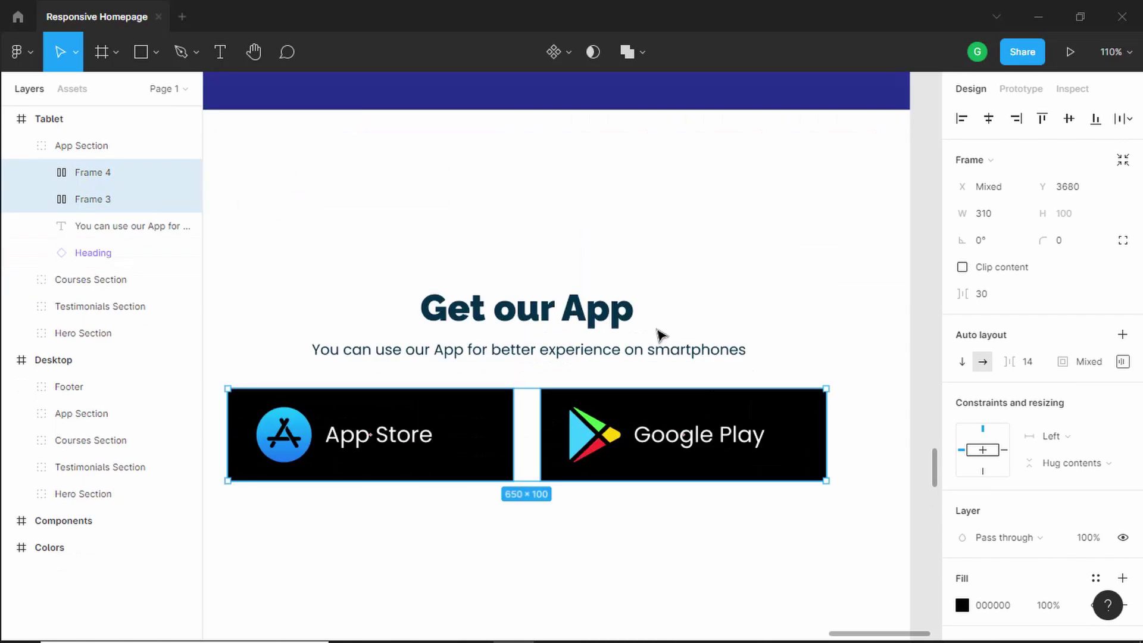
scroll(659, 334, "down", 4)
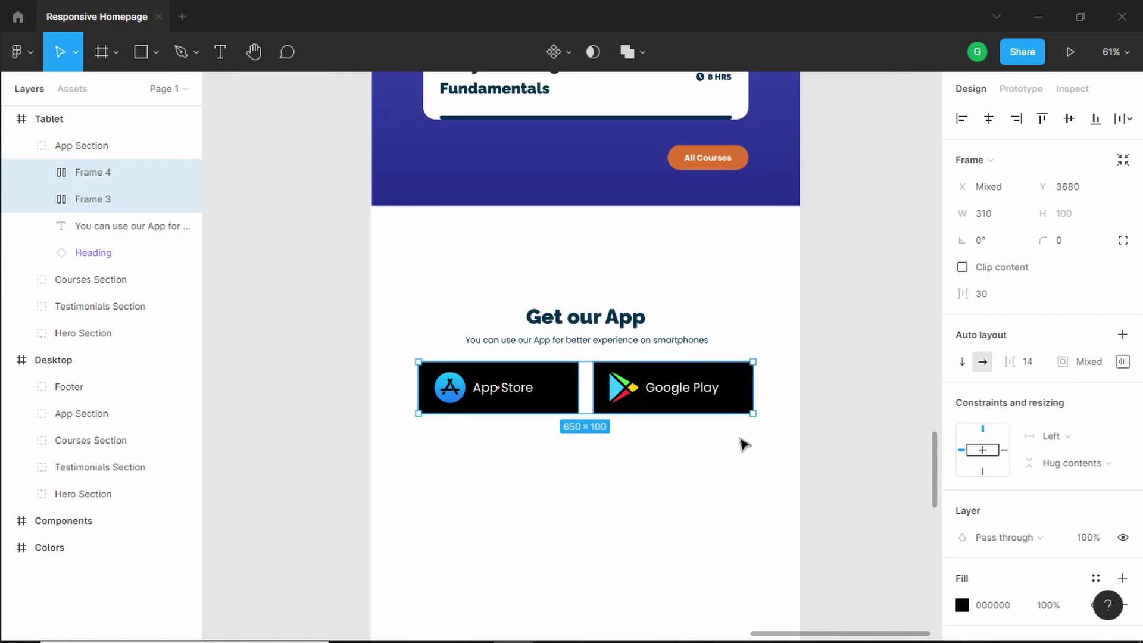
Nudge the tablet's whole App Section group upward, closer to the Courses Section
left_click(850, 429)
scroll(877, 422, "down", 1)
left_click_drag(858, 292, 311, 493)
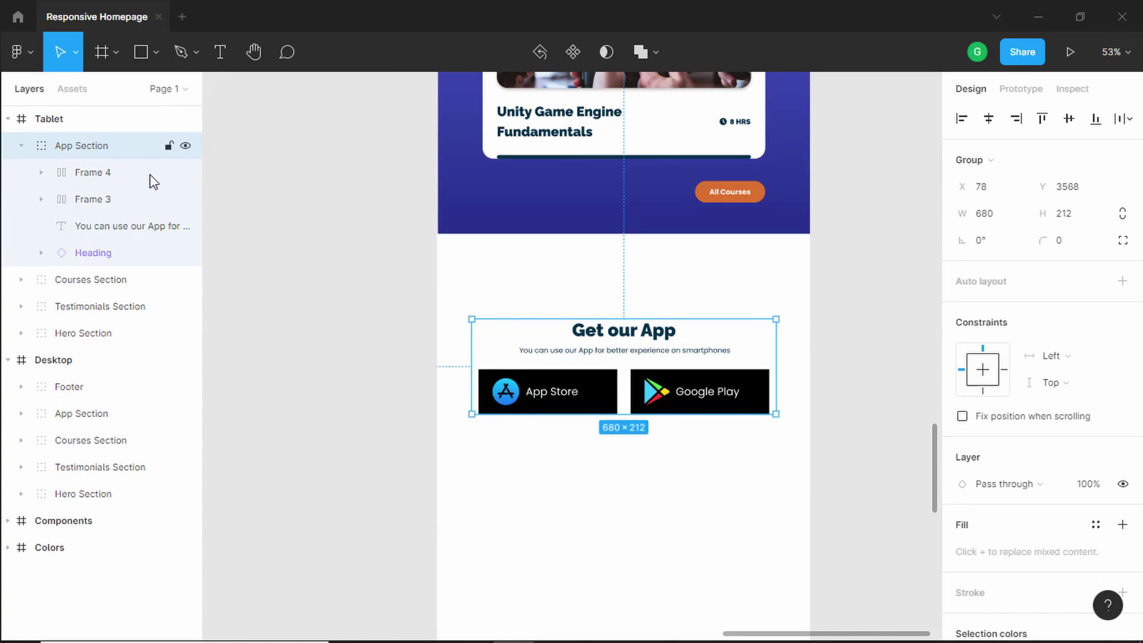
key("shift+Up")
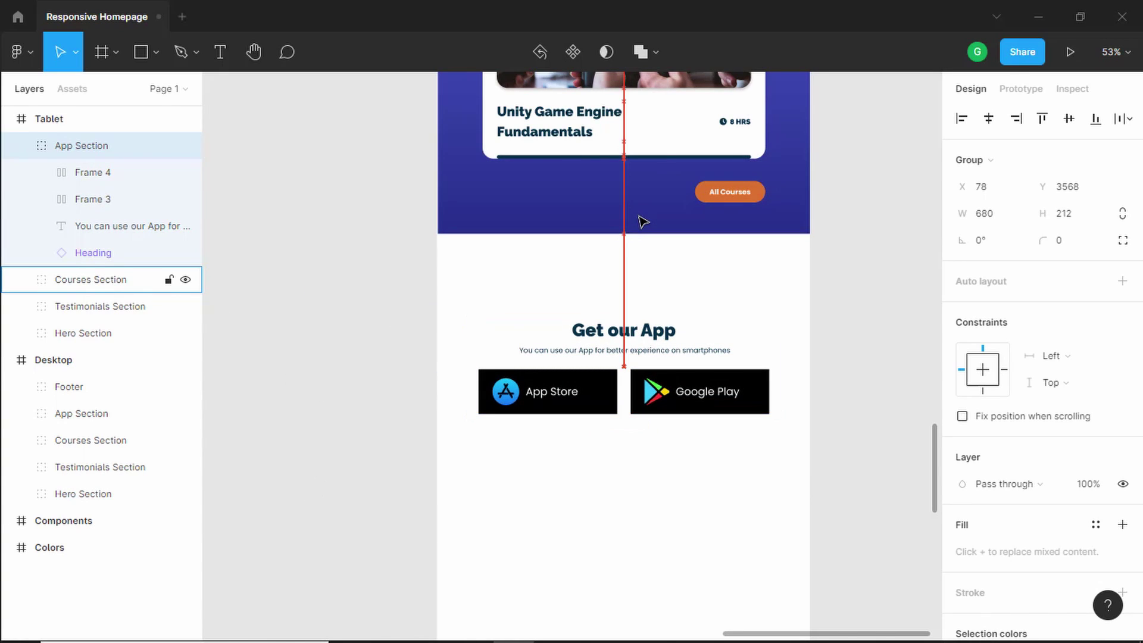
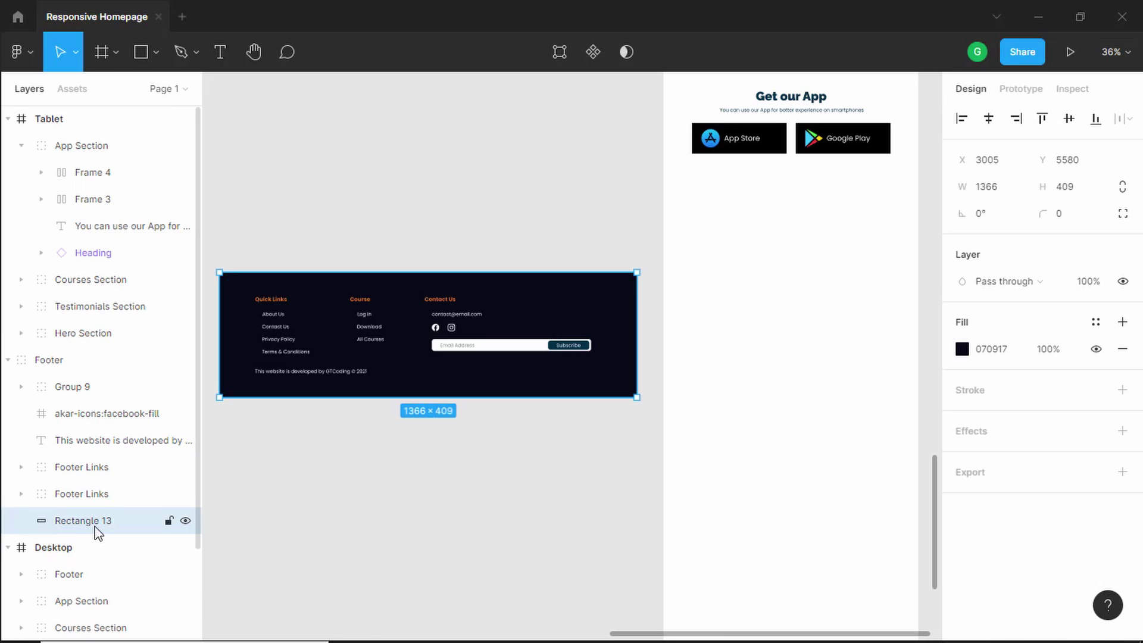
Paste the desktop footer's dark background rectangle into the tablet frame, sized 834 × 1219 px at X 0, Y 4068
left_click(586, 238)
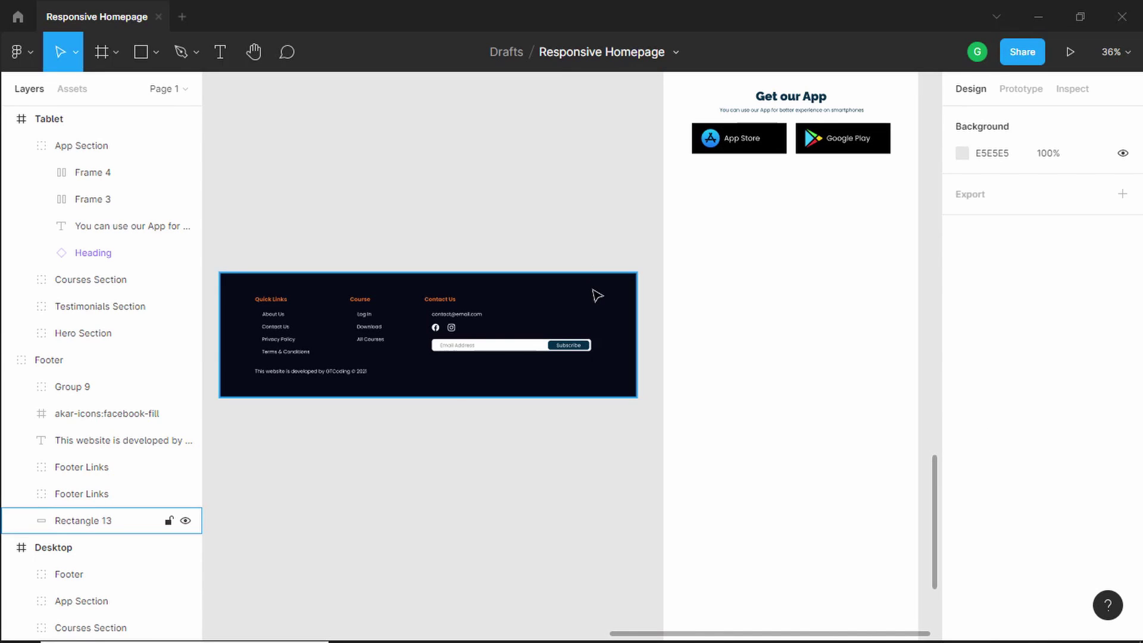
key("ctrl+v")
left_click_drag(574, 337, 856, 425)
scroll(811, 427, "down", 5)
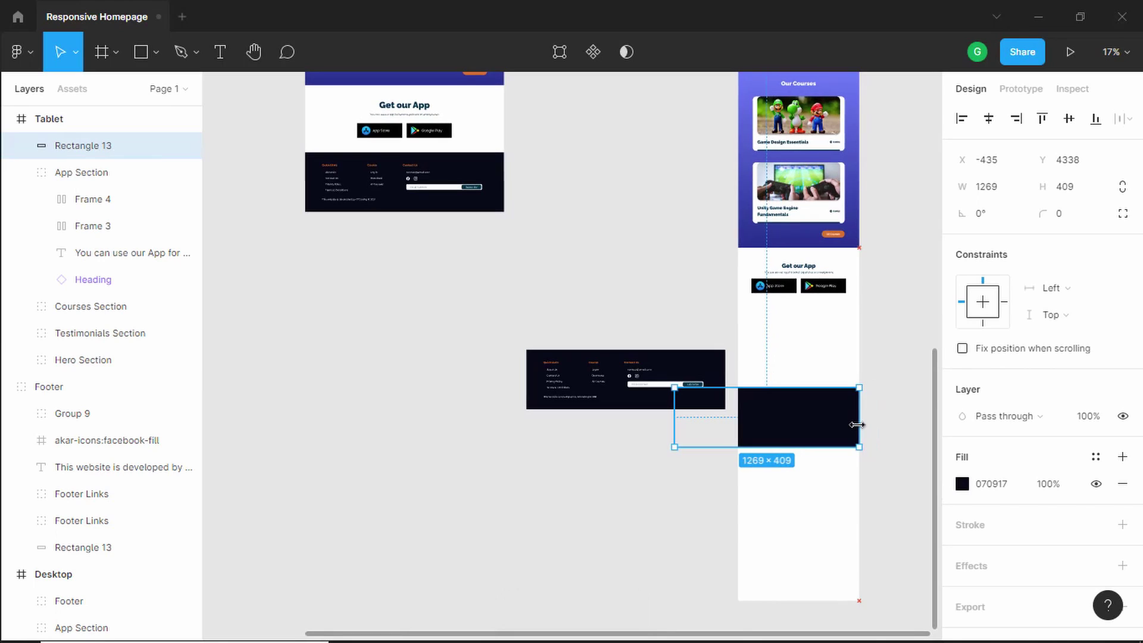
left_click_drag(670, 428, 738, 427)
left_click_drag(780, 447, 782, 564)
scroll(861, 440, "up", 3)
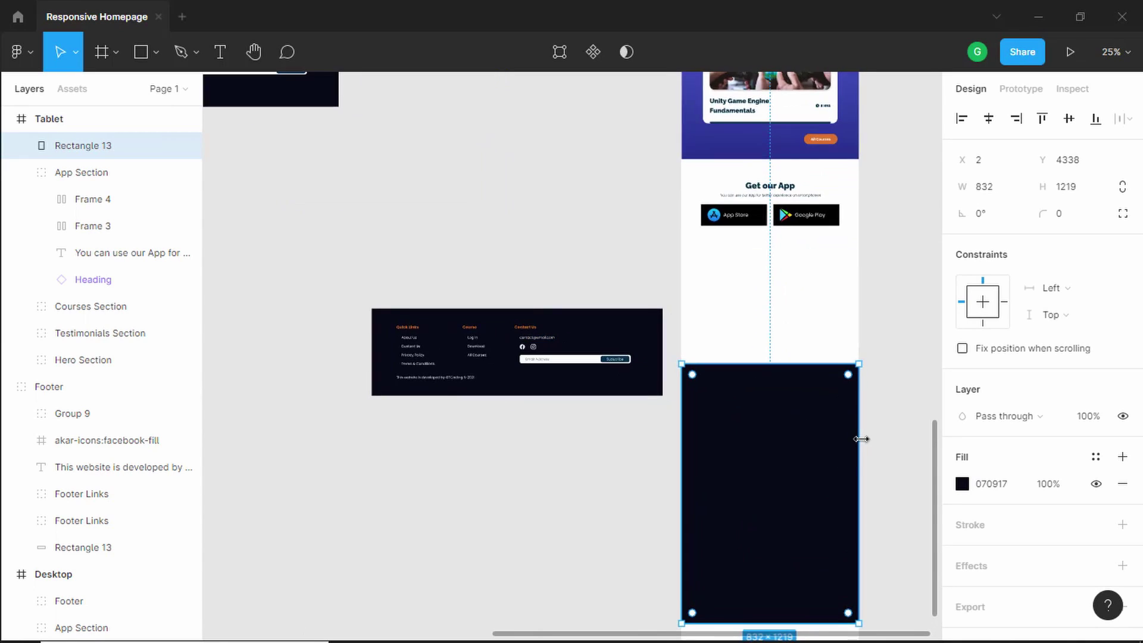
left_click_drag(764, 437, 763, 363)
Copy the Quick Links and Course link columns from the spare desktop footer onto the tablet's footer background
left_click(403, 395)
scroll(403, 390, "up", 2)
left_click(326, 284)
double_click(330, 290)
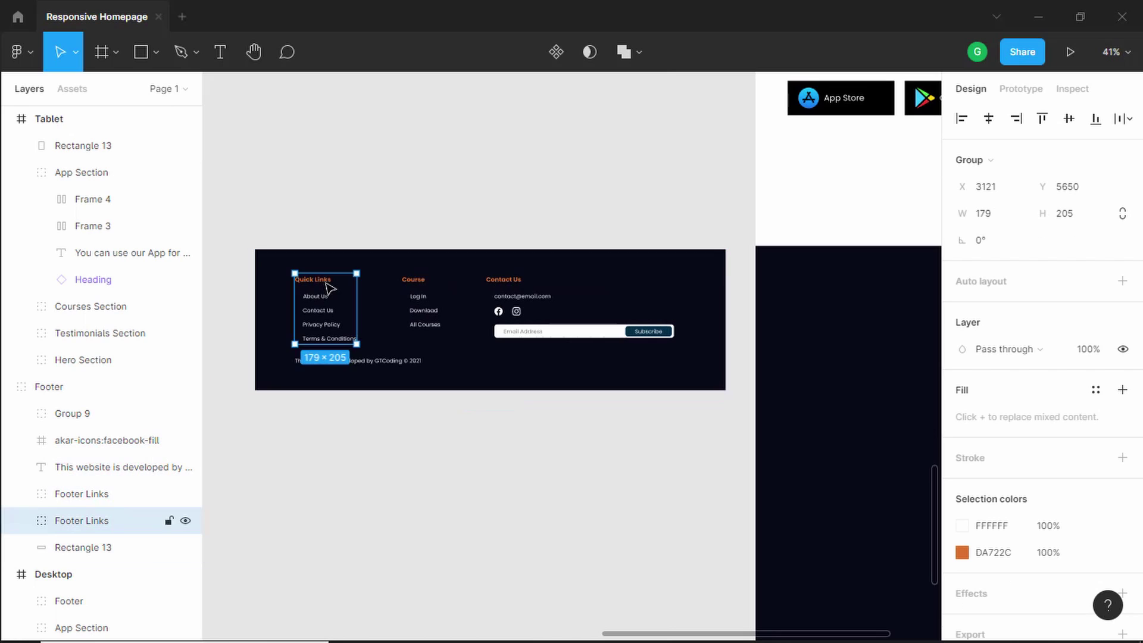
left_click(421, 291, "shift")
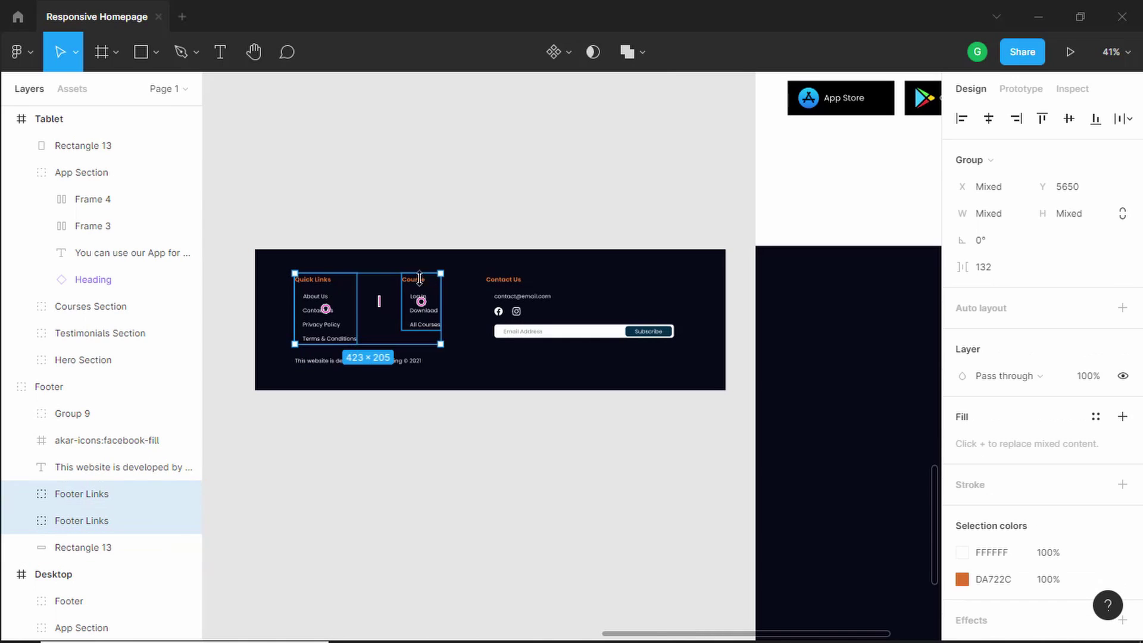
left_click_drag(328, 284, 820, 307)
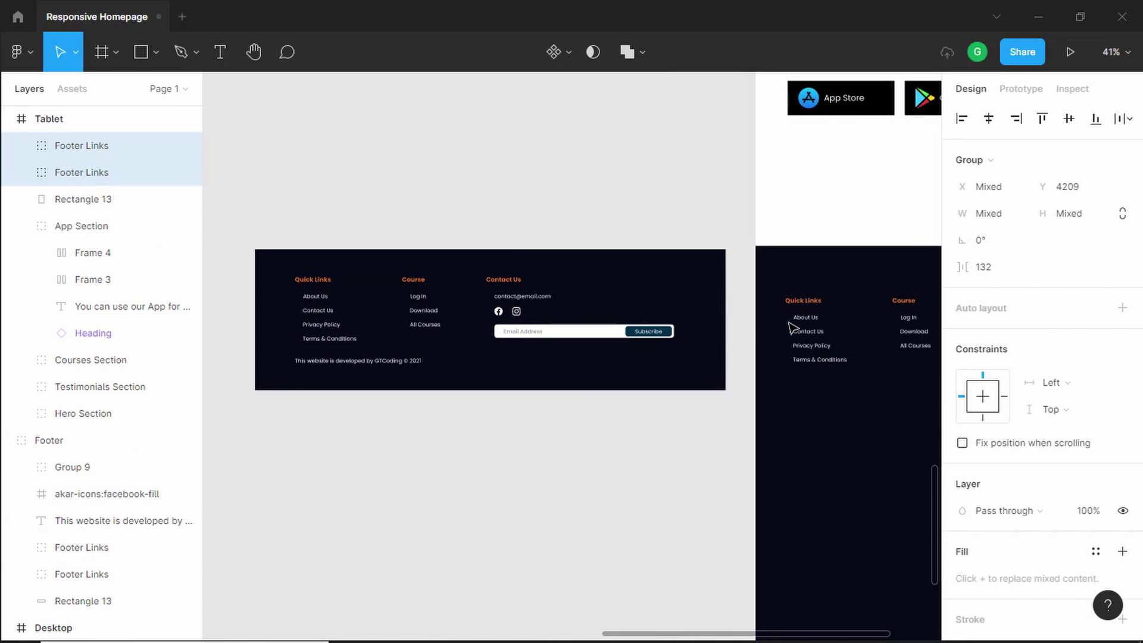
Position the tablet footer's two link columns together so that Quick Links sits at X 100, Y 4144
left_click_drag(922, 295, 690, 277)
scroll(702, 273, "up", 1)
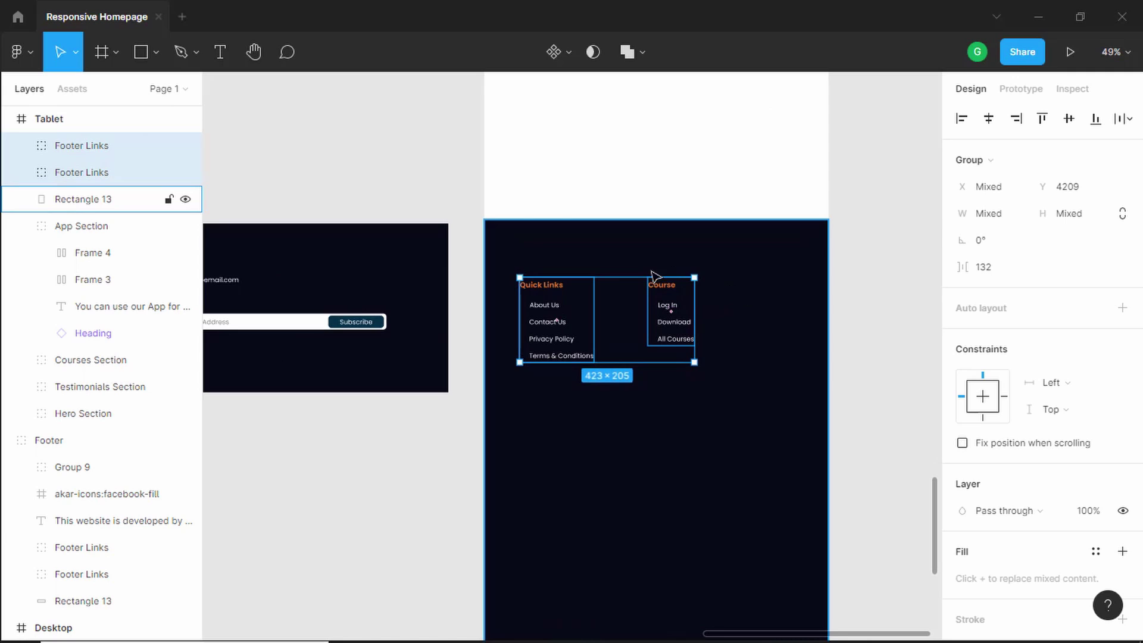
left_click_drag(549, 289, 564, 263)
scroll(527, 303, "up", 2)
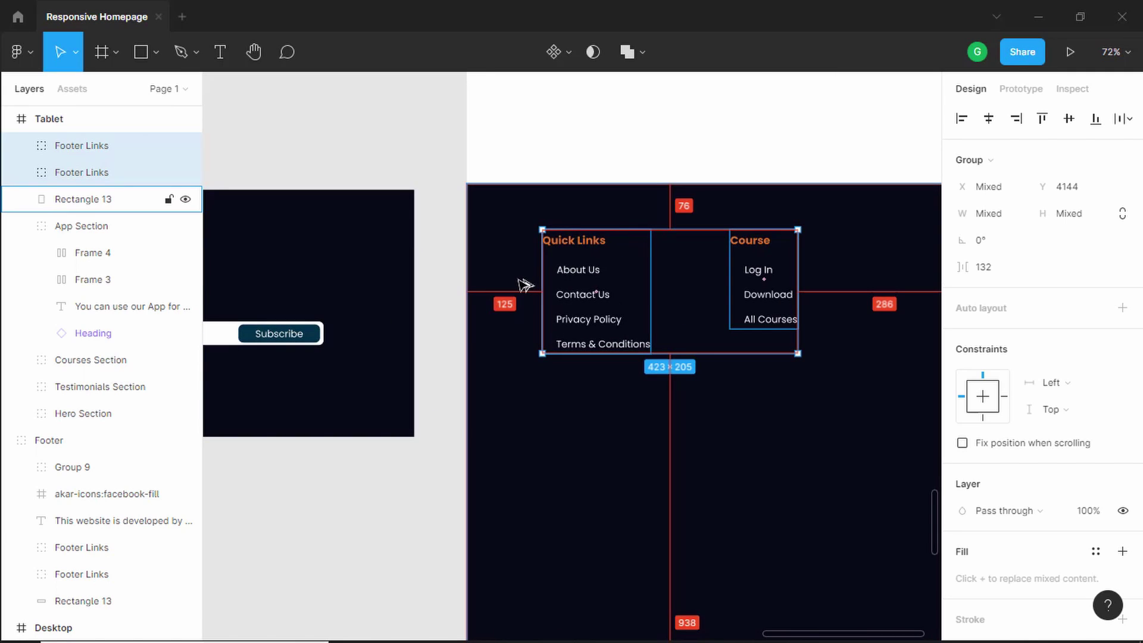
key("ctrl+shift+Left")
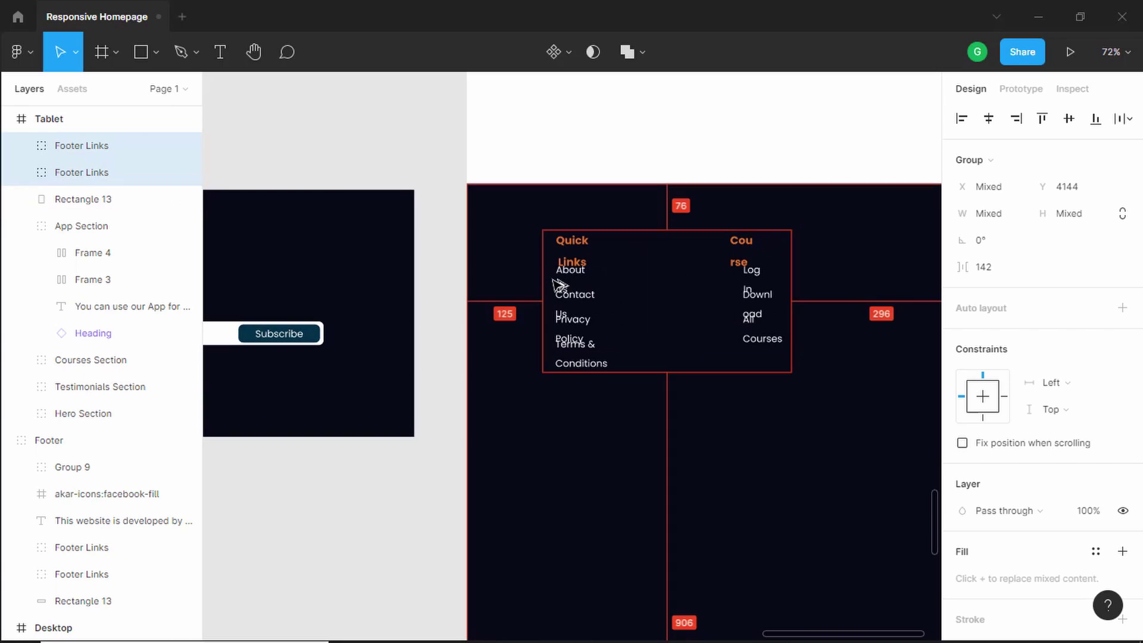
key("ctrl+z")
left_click(866, 332)
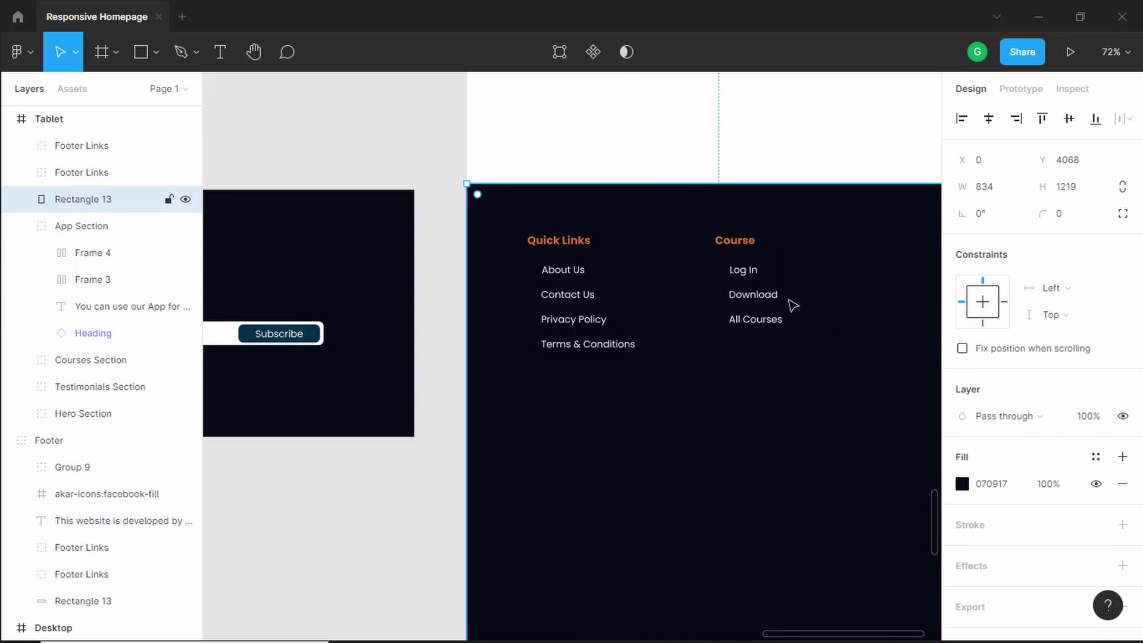
Copy the Contact Us group with the e-mail subscription field into the tablet footer, below the link columns
scroll(849, 316, "down", 4)
scroll(833, 325, "up", 1)
left_click(397, 278)
left_click(399, 279)
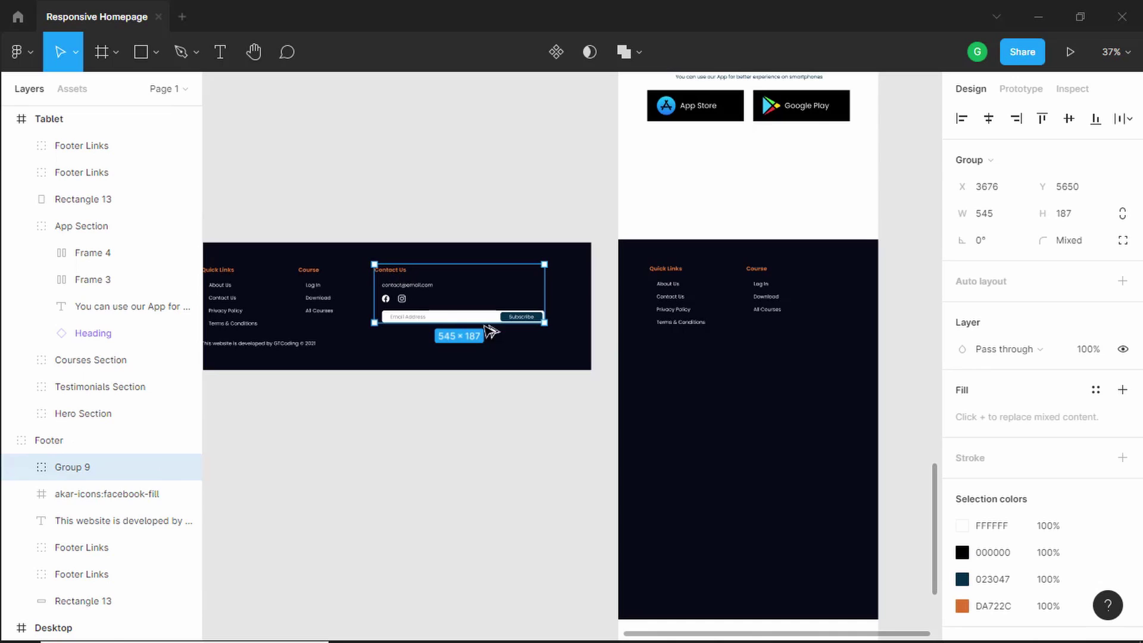
left_click_drag(399, 279, 665, 373)
scroll(767, 370, "up", 2)
scroll(684, 345, "up", 2)
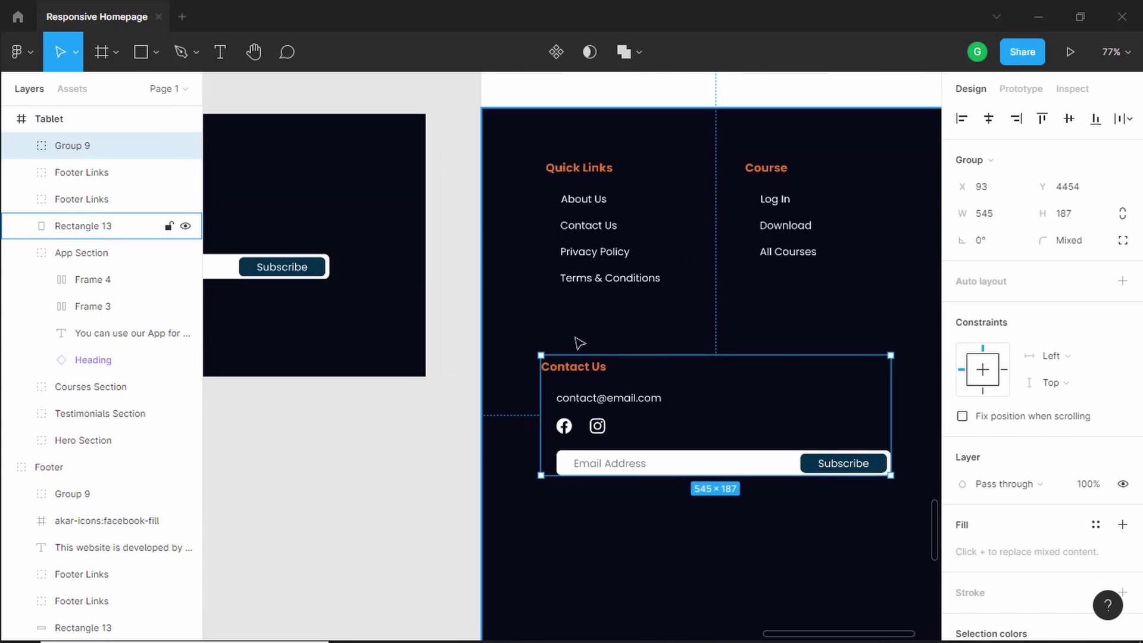
Align the tablet's Contact Us group with the Quick Links column at X 100, Y 4394 and check their spacing
key("Right")
key("Right")
key("Right")
key("Right")
key("Right")
key("Right")
key("Right")
key("shift+Up")
key("shift+Up")
key("shift+Up")
key("shift+Up")
key("shift+Up")
key("shift+Up")
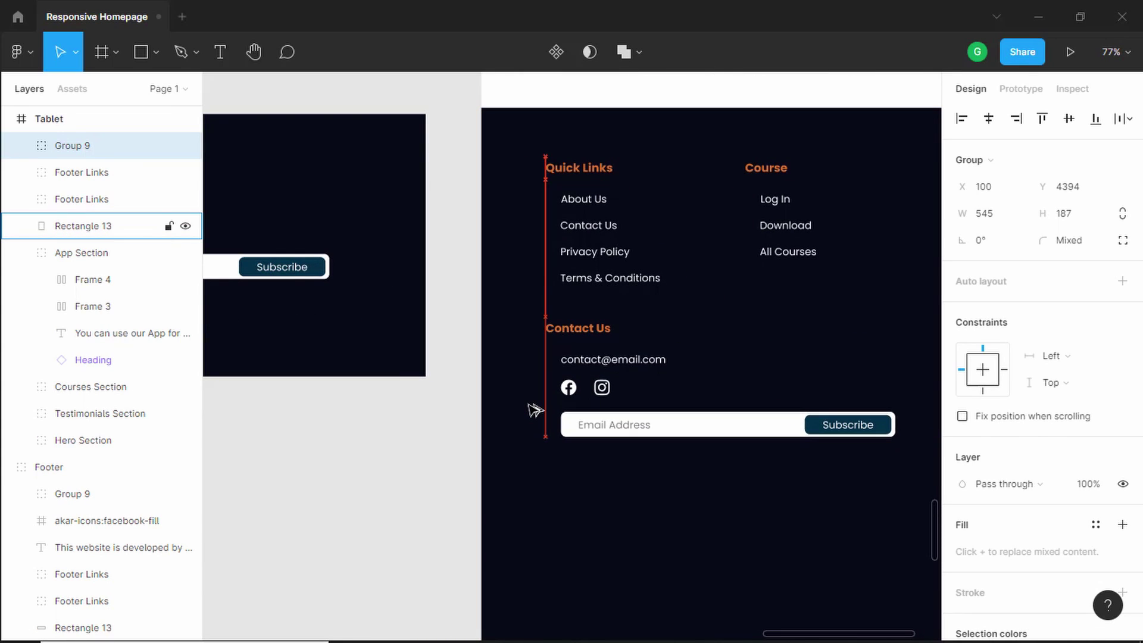
key("alt")
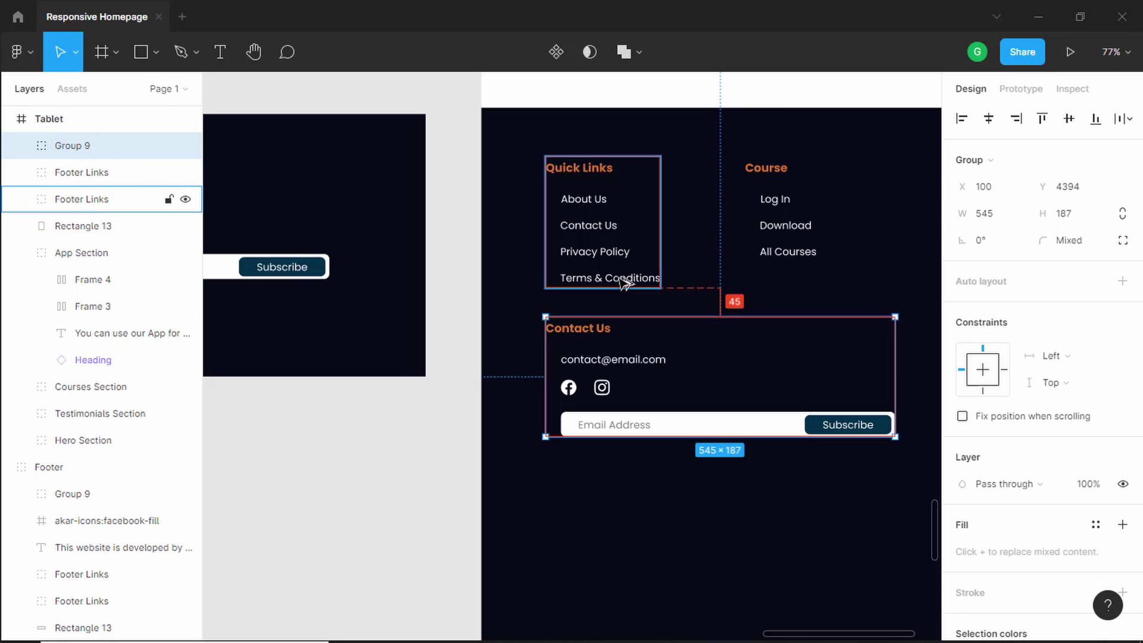
Copy the "This website is developed by GTCoding © 2021" line into the tablet footer at X 100, Y 4636
scroll(820, 353, "down", 1)
left_click(496, 412)
scroll(496, 412, "down", 5)
scroll(292, 364, "up", 2)
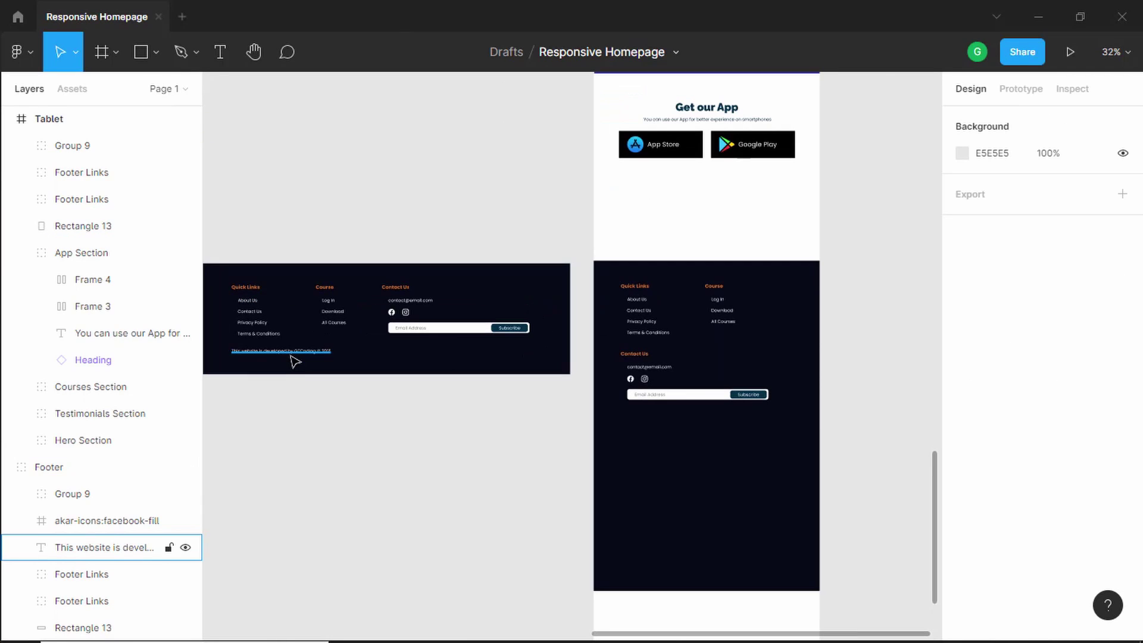
left_click(293, 359)
double_click(301, 352)
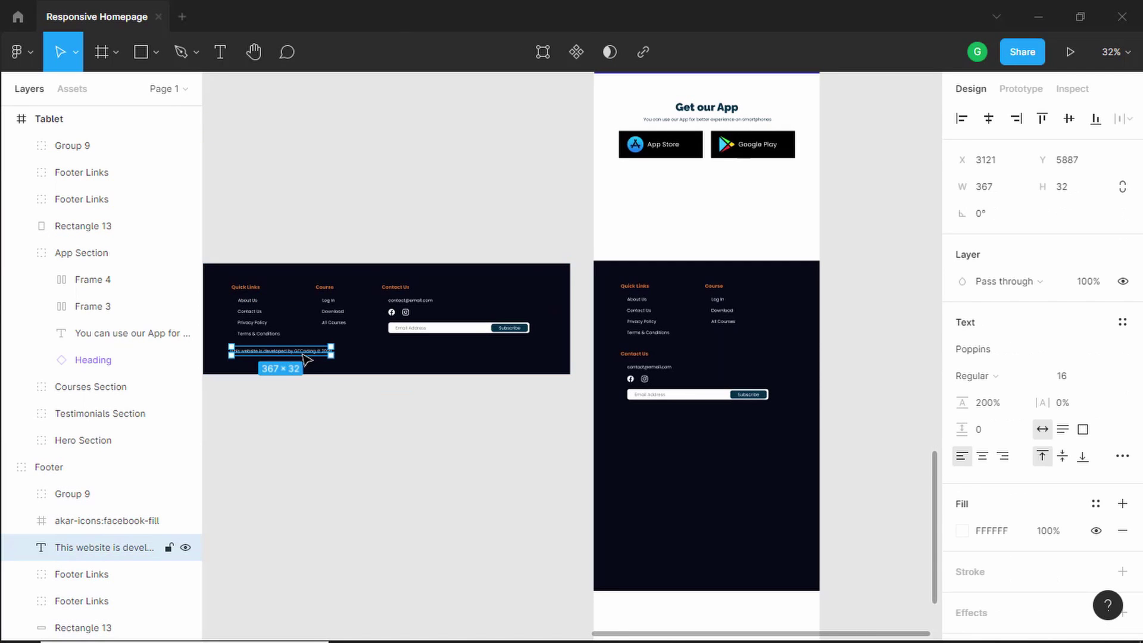
left_click_drag(283, 357, 612, 415)
scroll(646, 434, "up", 5)
scroll(612, 415, "down", 5)
Check the padding around the Quick Links column and nudge the tablet's footer background rectangle down to Y 4074
left_click(640, 294)
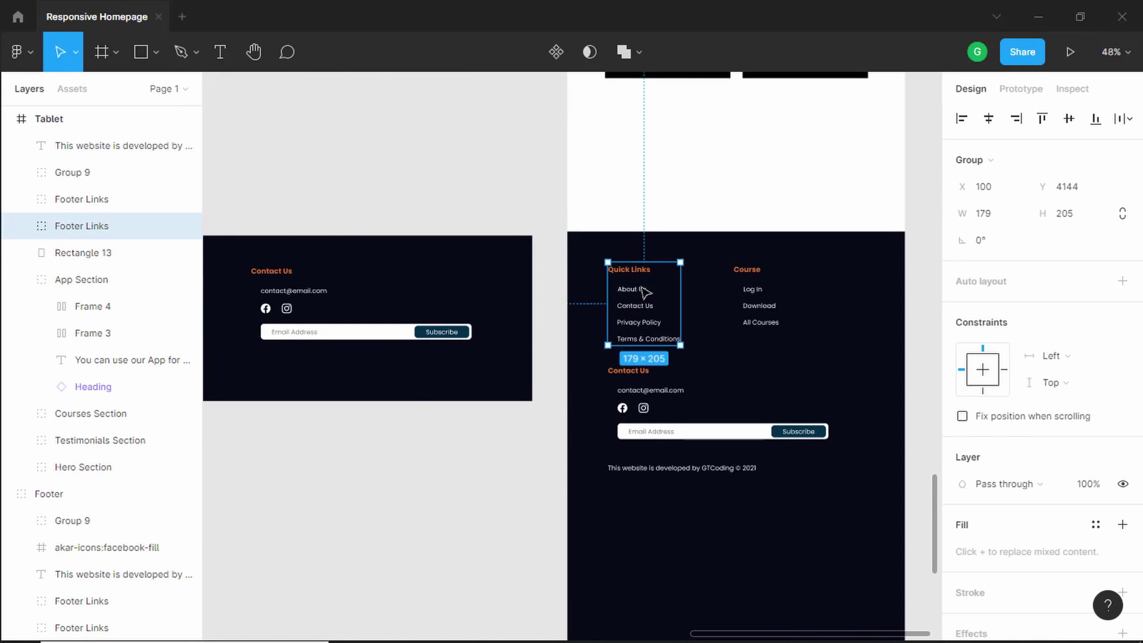
scroll(687, 249, "up", 5)
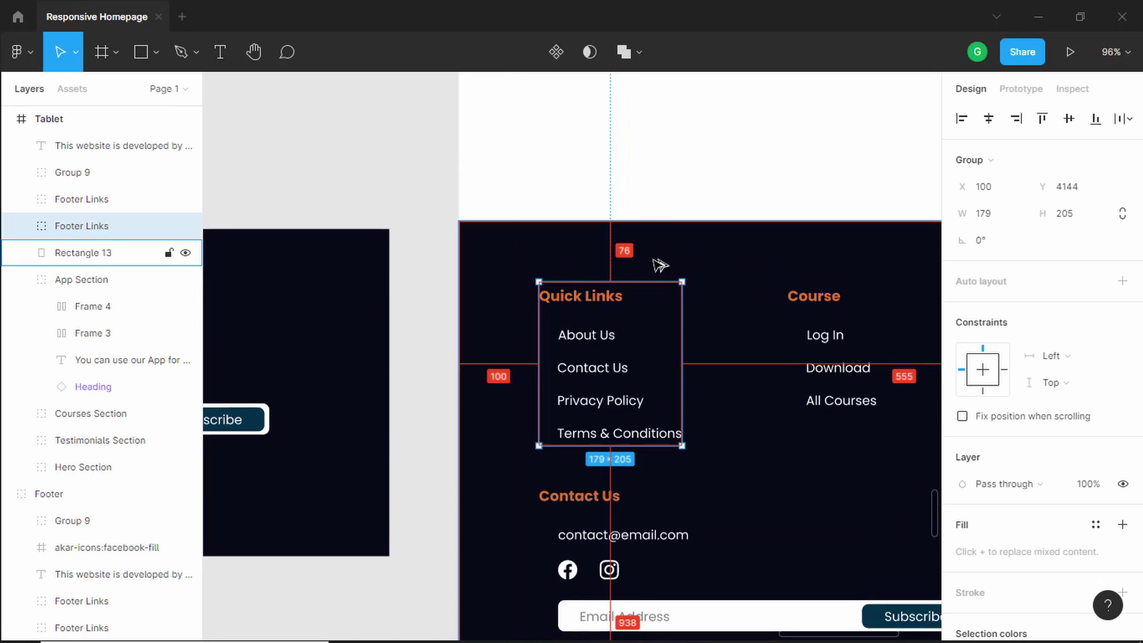
left_click(645, 266)
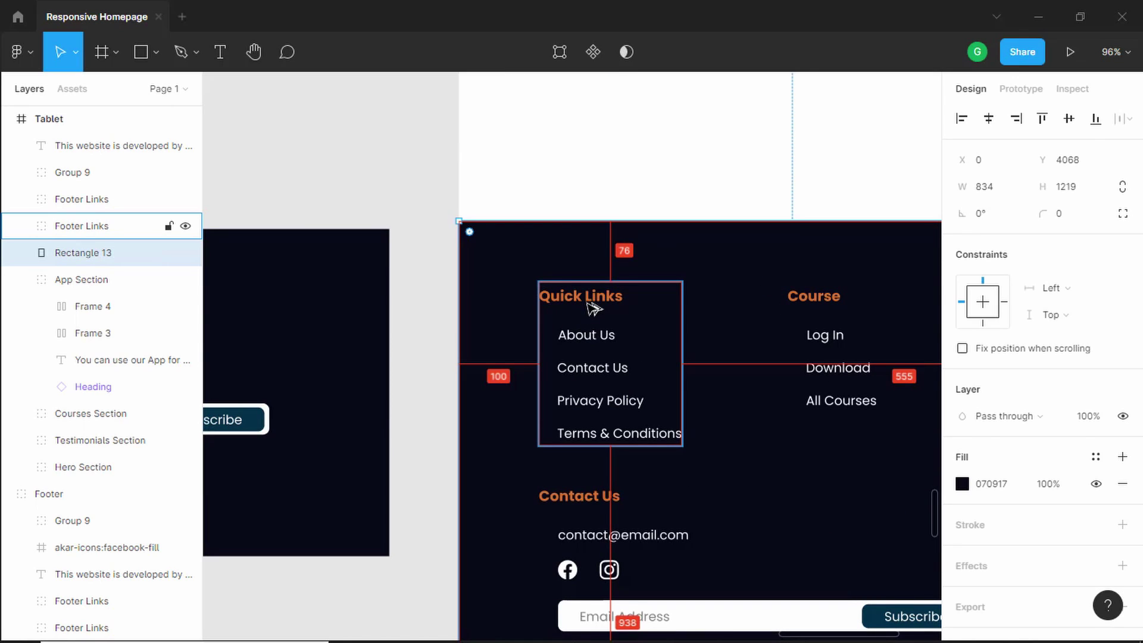
key("Down")
key("Down")
key("Down")
key("Down")
key("Down")
key("Down")
key("Down")
key("Down")
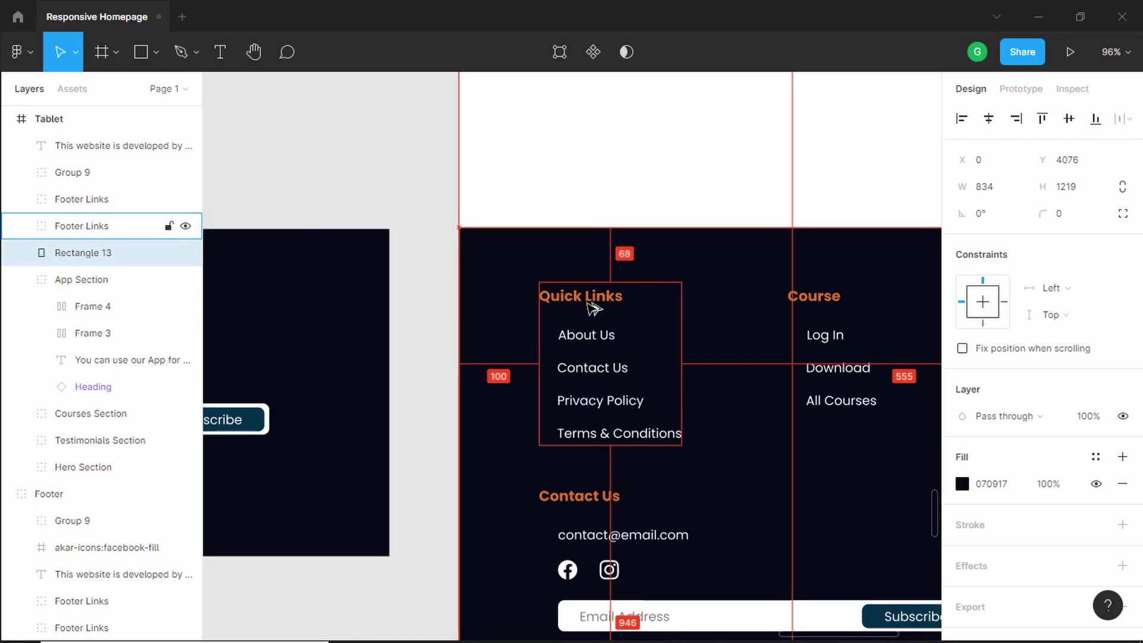
Move the tablet footer's copyright line up to Y 4606 and shorten the background rectangle to 638 px
scroll(589, 307, "down", 5)
left_click(562, 323)
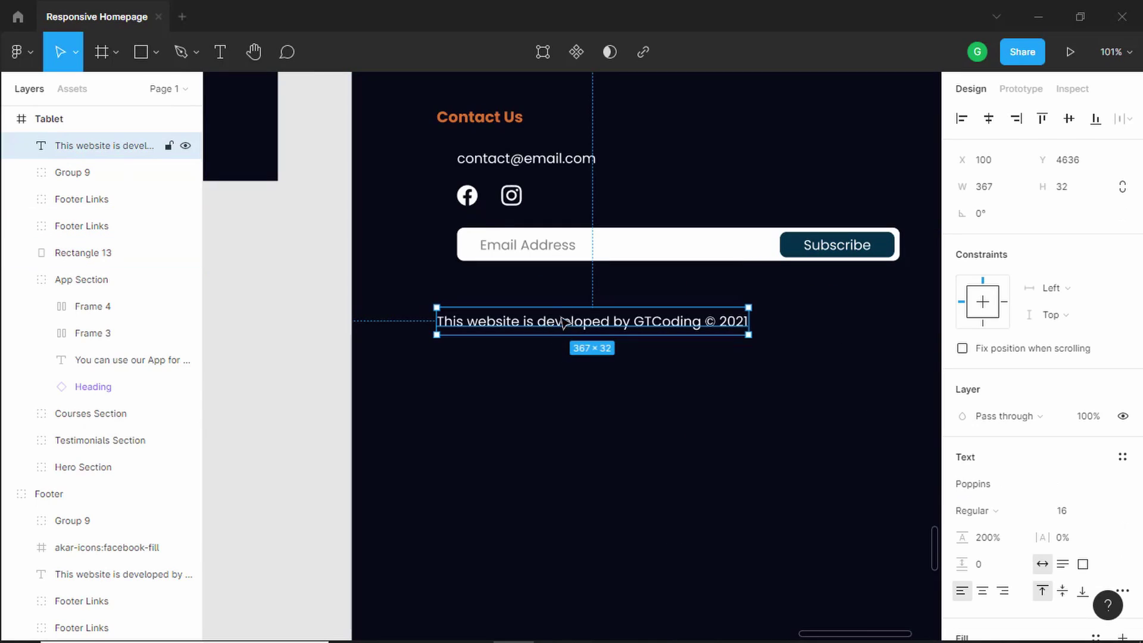
left_click(563, 301)
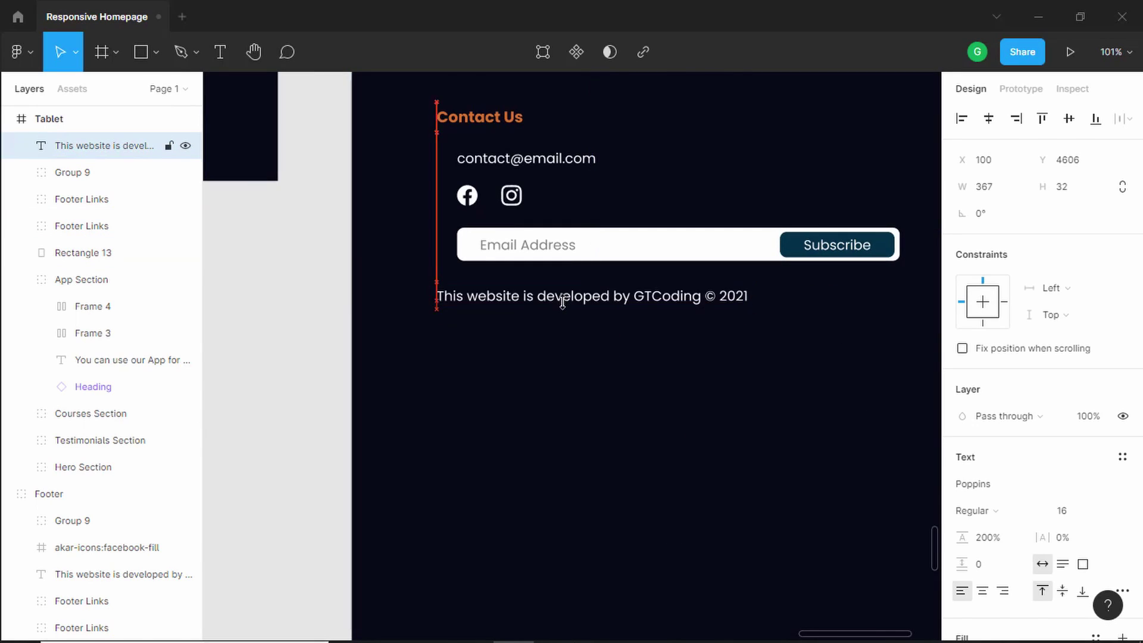
scroll(602, 373, "down", 5)
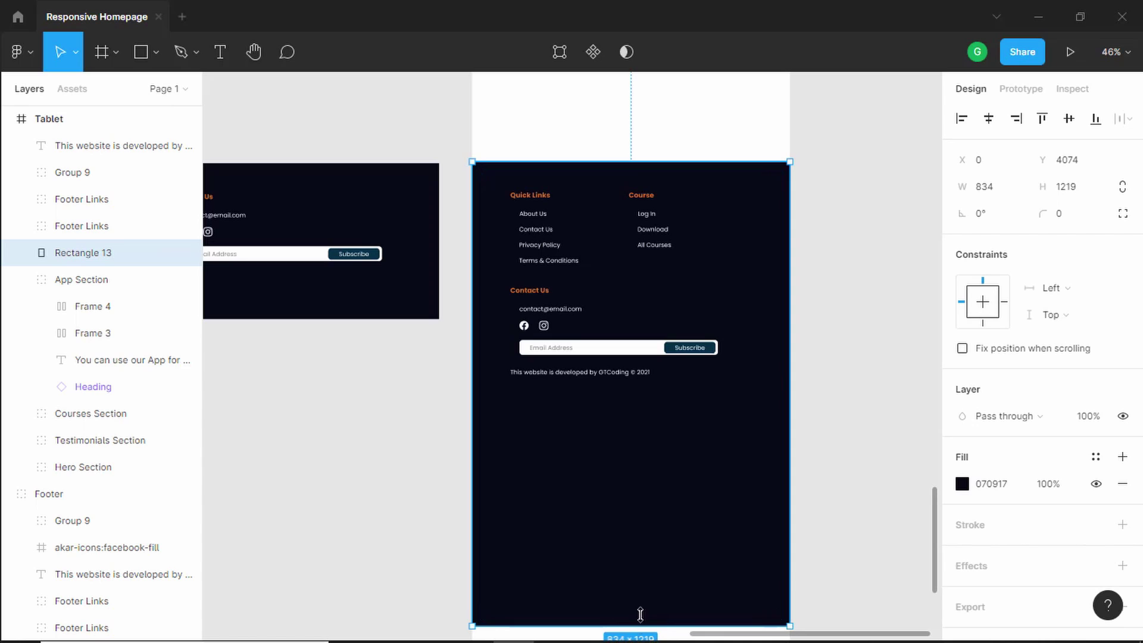
left_click_drag(637, 624, 636, 412)
scroll(635, 412, "down", 4)
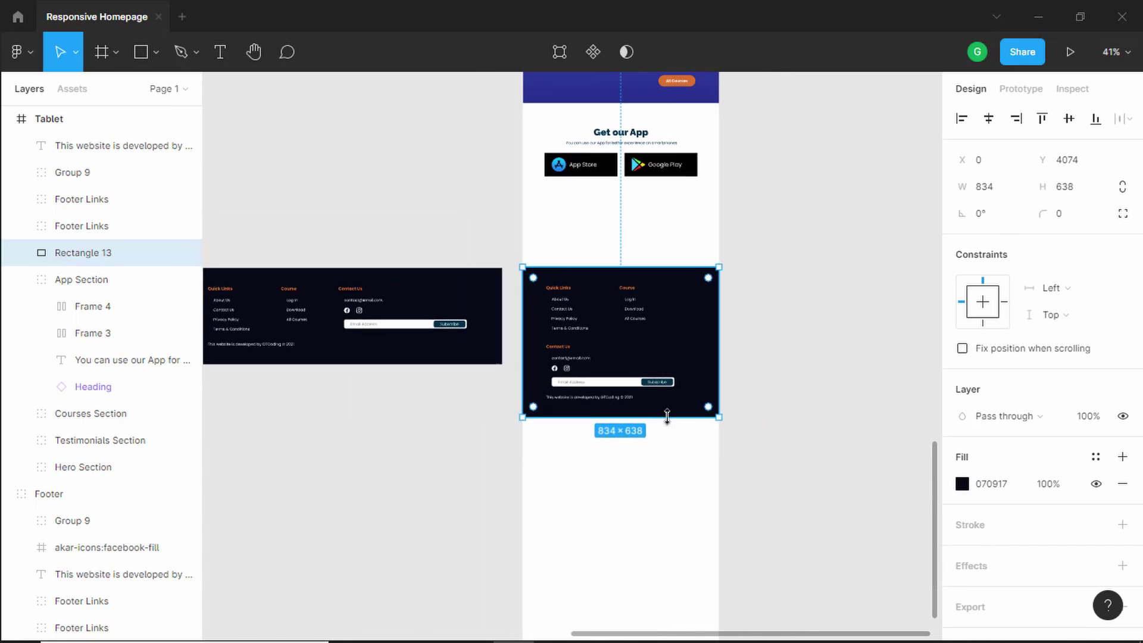
Group the tablet's footer background, link columns, contact group and copyright line, and name the group Footer
left_click(790, 333)
left_click_drag(782, 243, 510, 472)
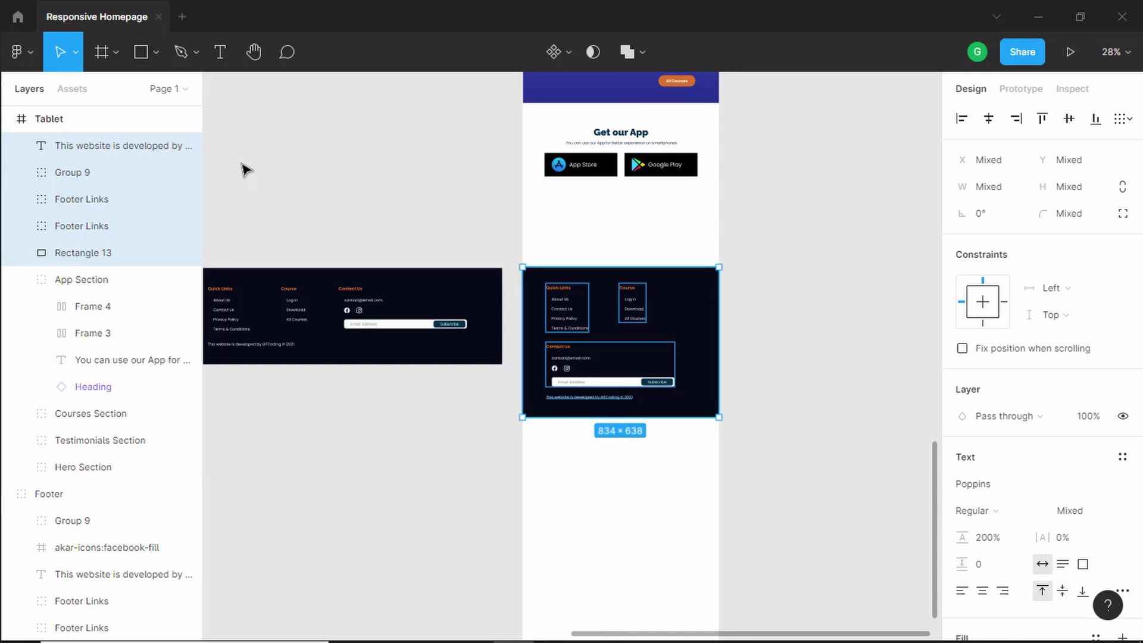
key("ctrl+g")
double_click(75, 154)
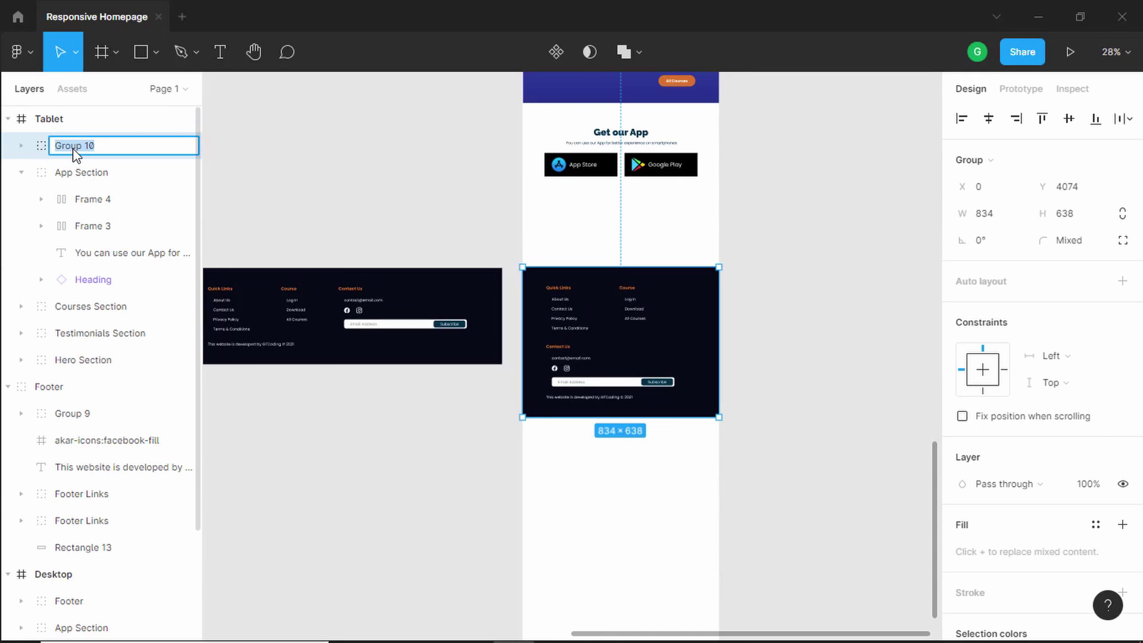
type("Footer")
key("Return")
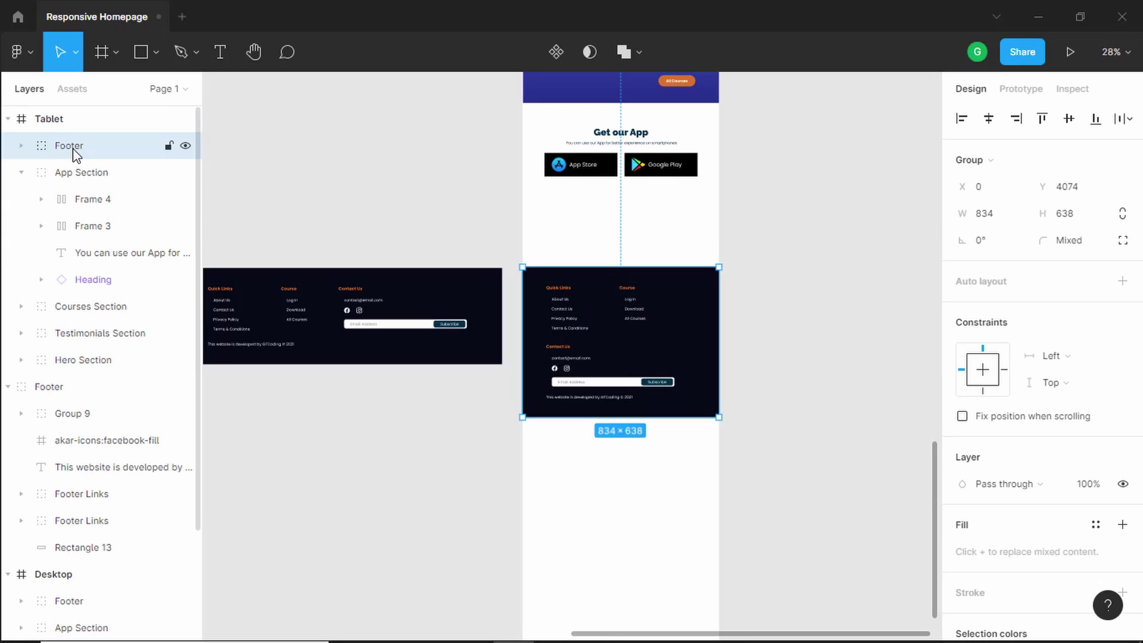
Move the tablet's Footer group up until it sits 100 px below the App Section
scroll(643, 172, "up", 3)
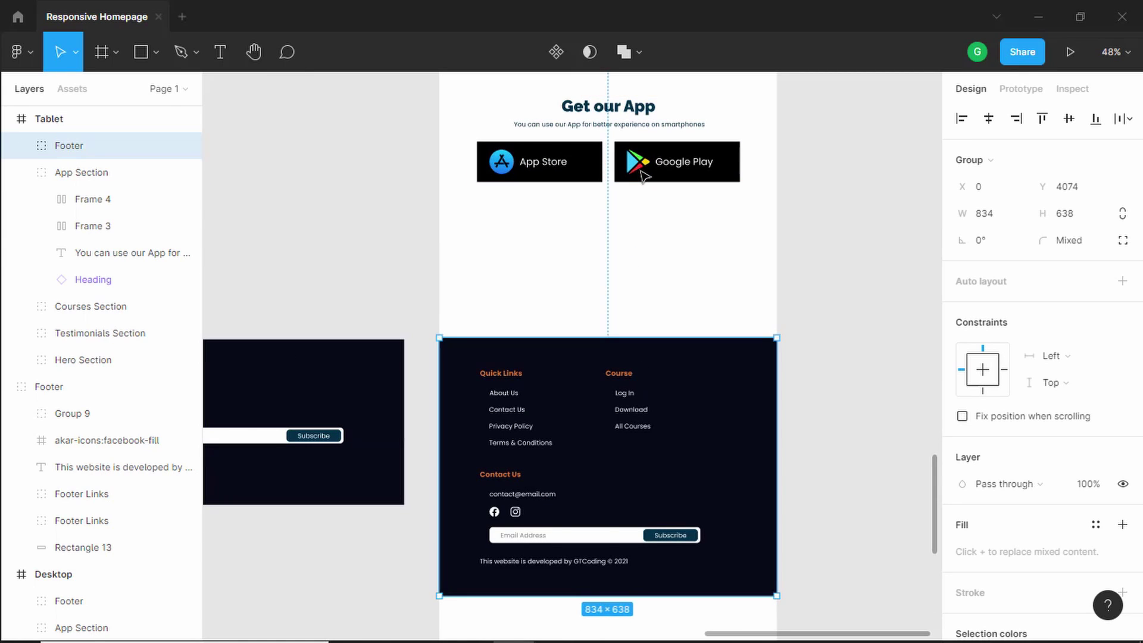
key("shift+Up")
key("shift+Up")
key("shift+Up")
key("shift+Up")
key("shift+Up")
key("shift+Up")
key("shift+Up")
key("shift+Up")
key("shift+Up")
key("shift+Up")
key("shift+Up")
key("shift+Up")
key("shift+Up")
key("shift+Up")
key("shift+Up")
key("shift+Up")
key("shift+Up")
key("shift+Up")
key("shift+Up")
key("shift+Up")
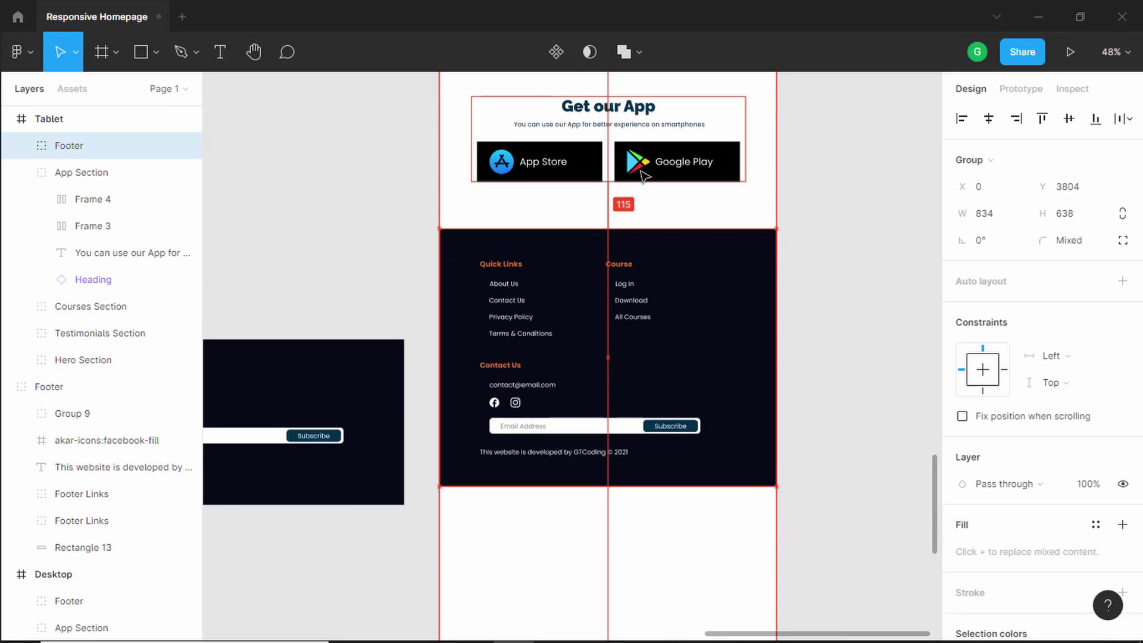
key("Up")
key("Up")
key("Up")
key("Up")
key("Up")
key("Up")
key("Up")
key("Up")
key("Up")
key("Up")
key("Up")
key("Up")
key("Up")
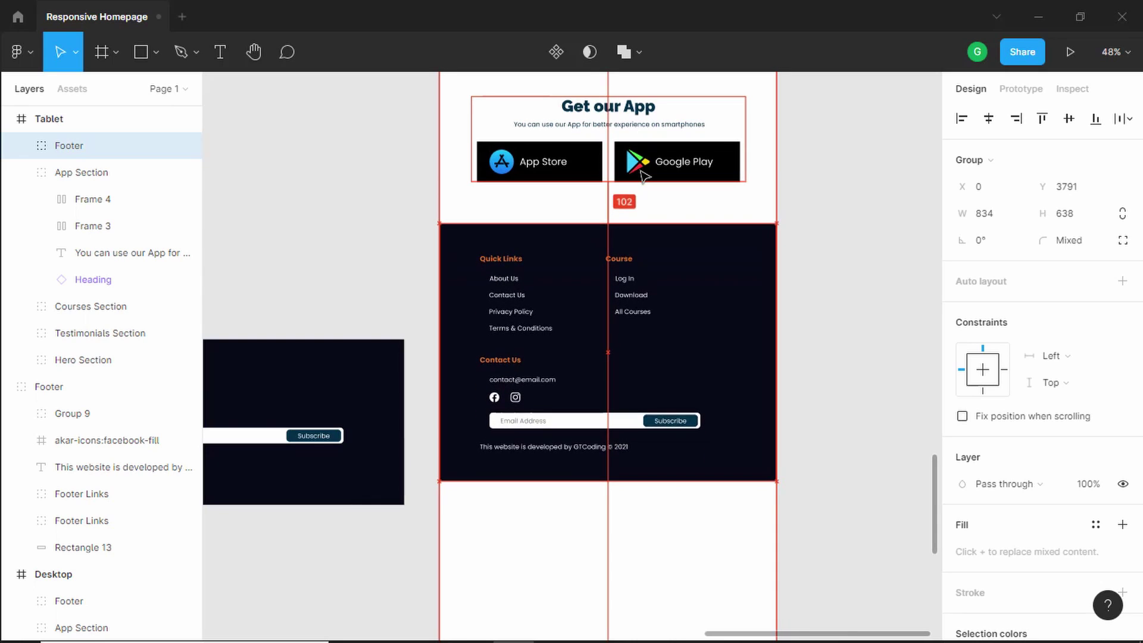
key("Up")
key("Up")
left_click(849, 387)
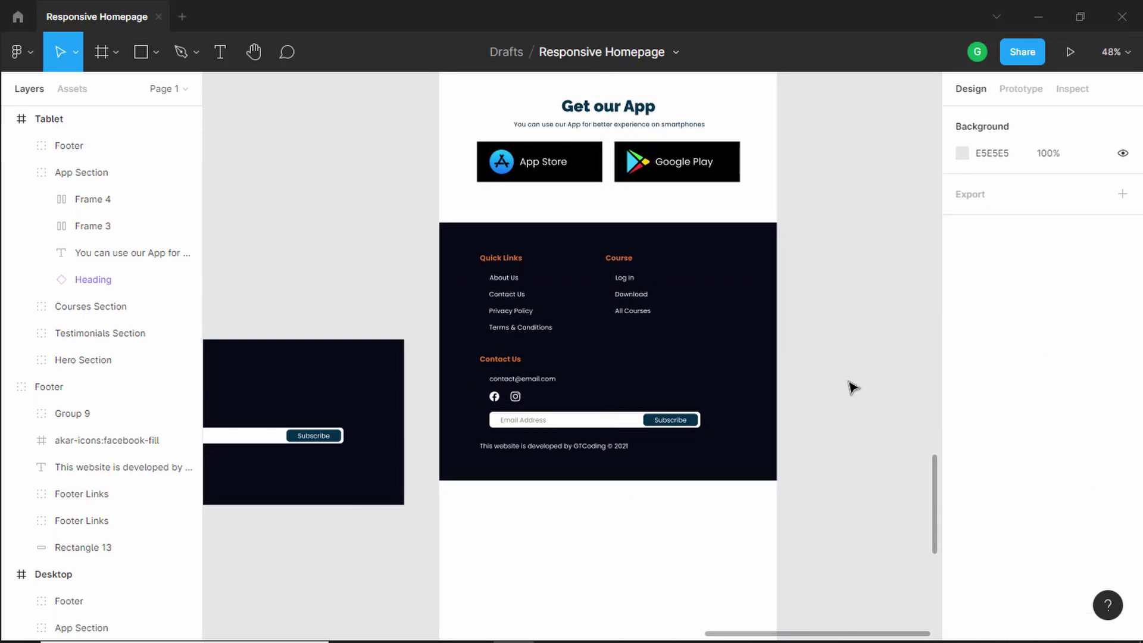
Delete the spare desktop footer group lying on the canvas between the two page frames
scroll(849, 387, "down", 6)
left_click(591, 400)
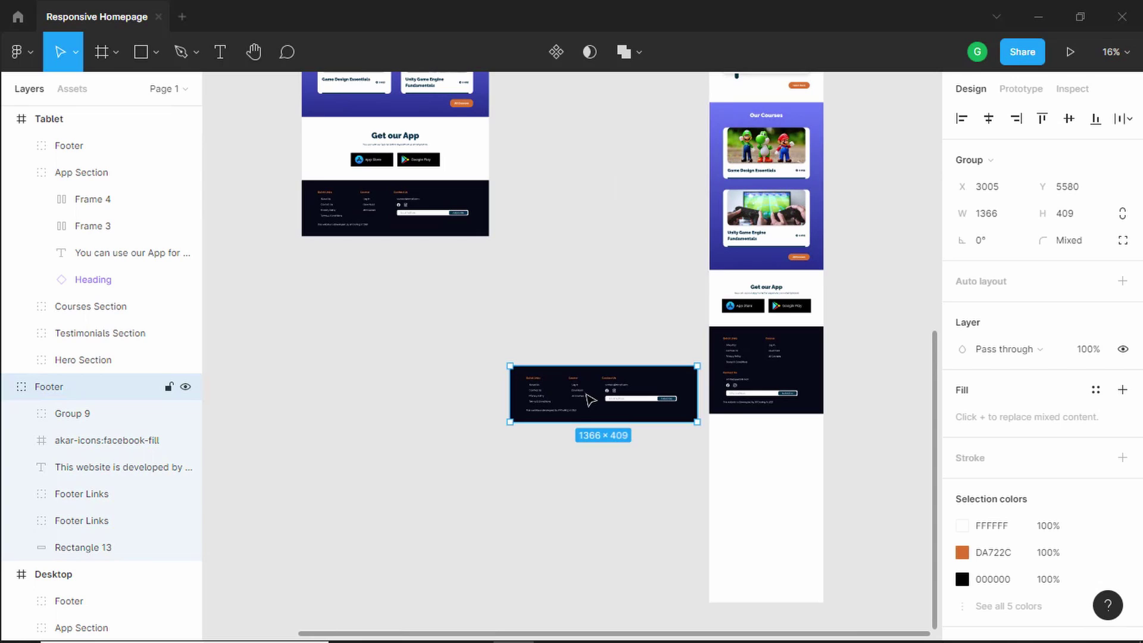
key("Delete")
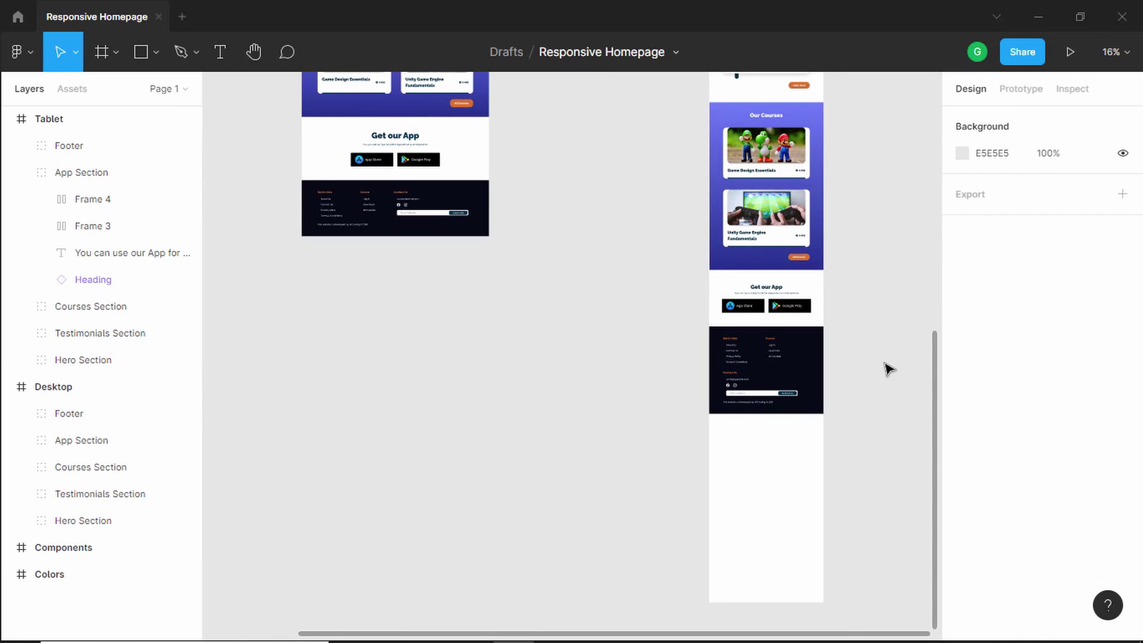
Shorten the Tablet frame to 4427 px so it ends at the footer, and move it beside the Desktop frame with their tops aligned
scroll(887, 398, "up", 5)
scroll(888, 400, "down", 3)
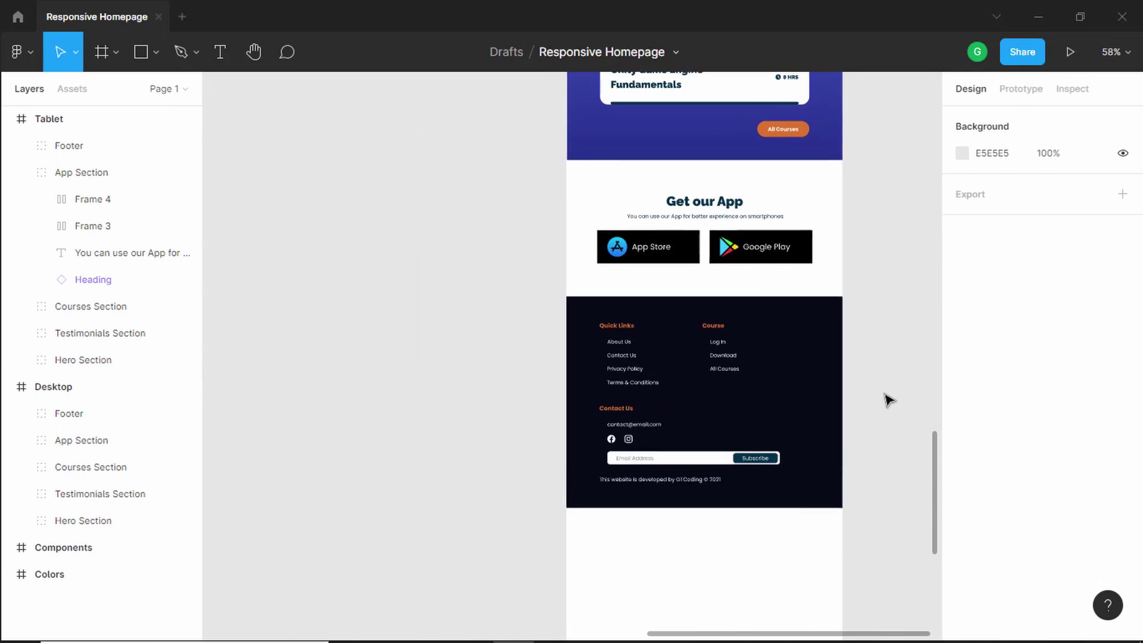
scroll(889, 400, "down", 4)
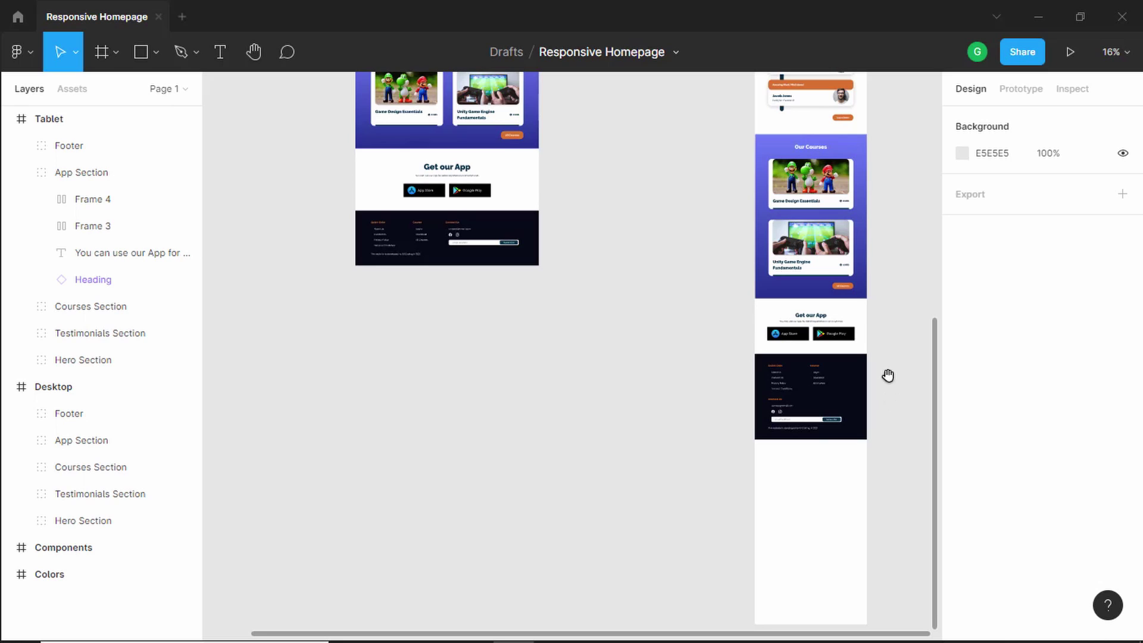
scroll(811, 403, "down", 4)
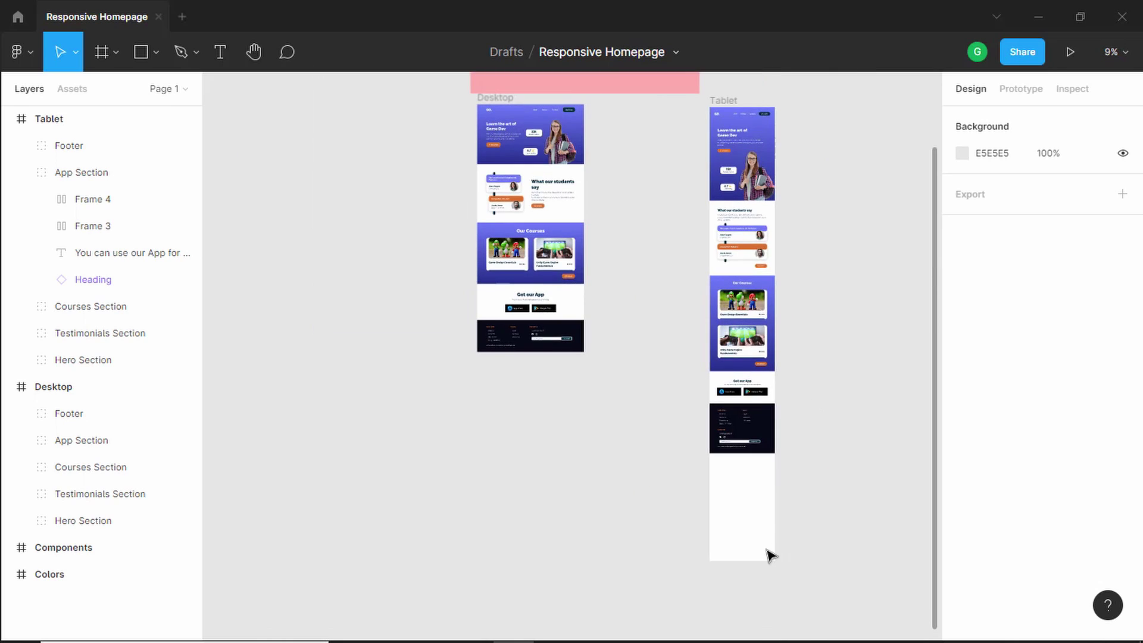
left_click(774, 497)
scroll(776, 497, "up", 2)
left_click_drag(724, 589, 734, 482)
left_click_drag(734, 483, 733, 457)
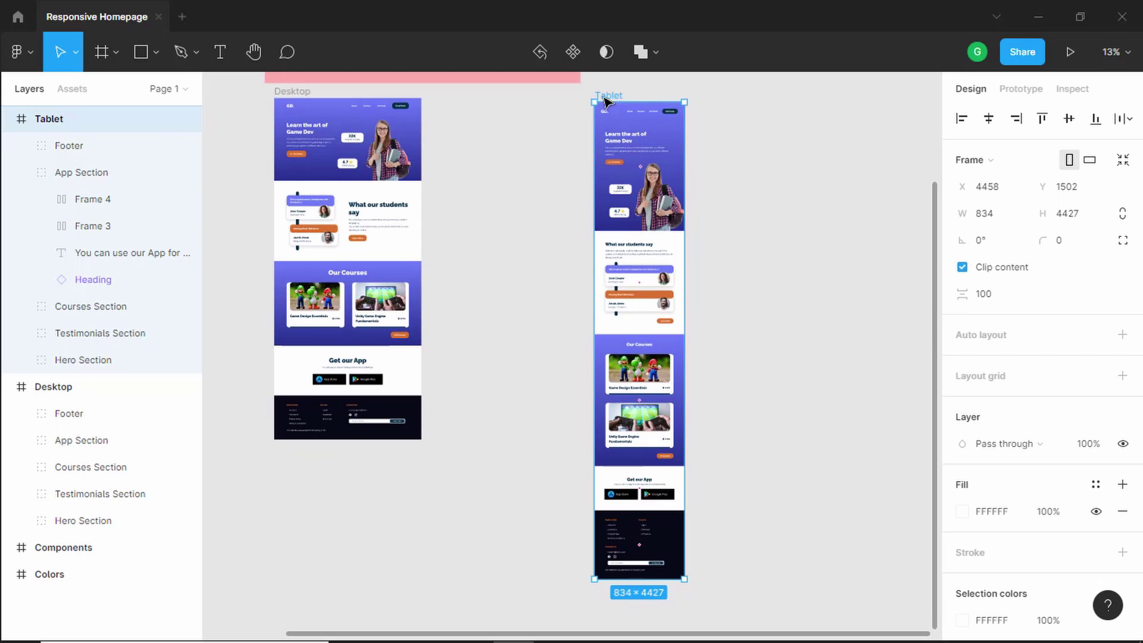
left_click_drag(603, 95, 481, 96)
left_click(434, 102)
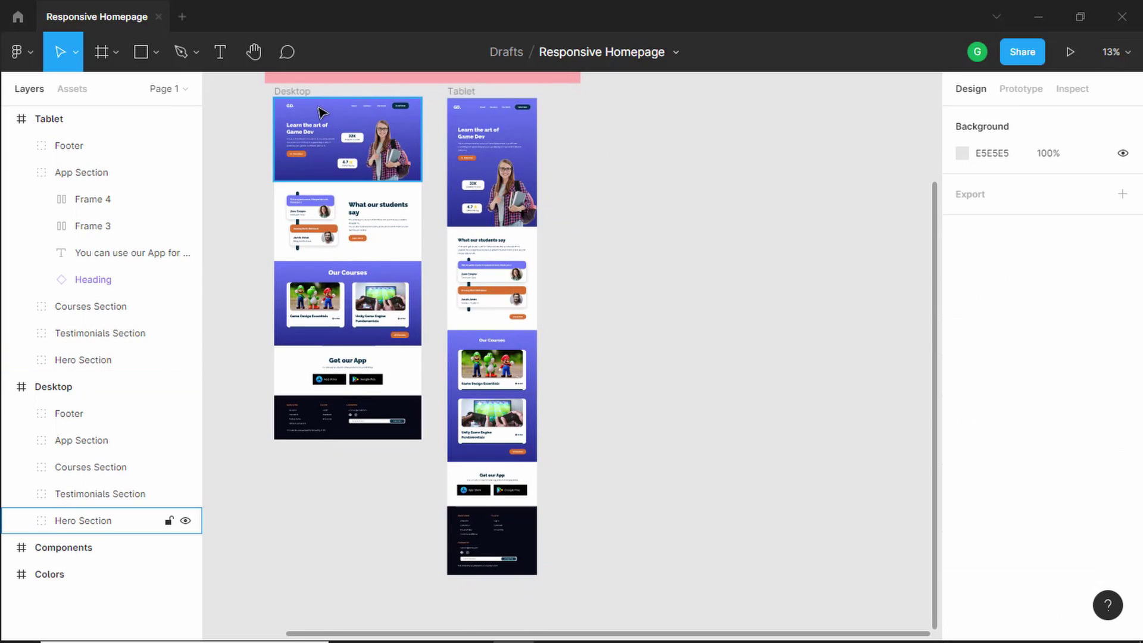